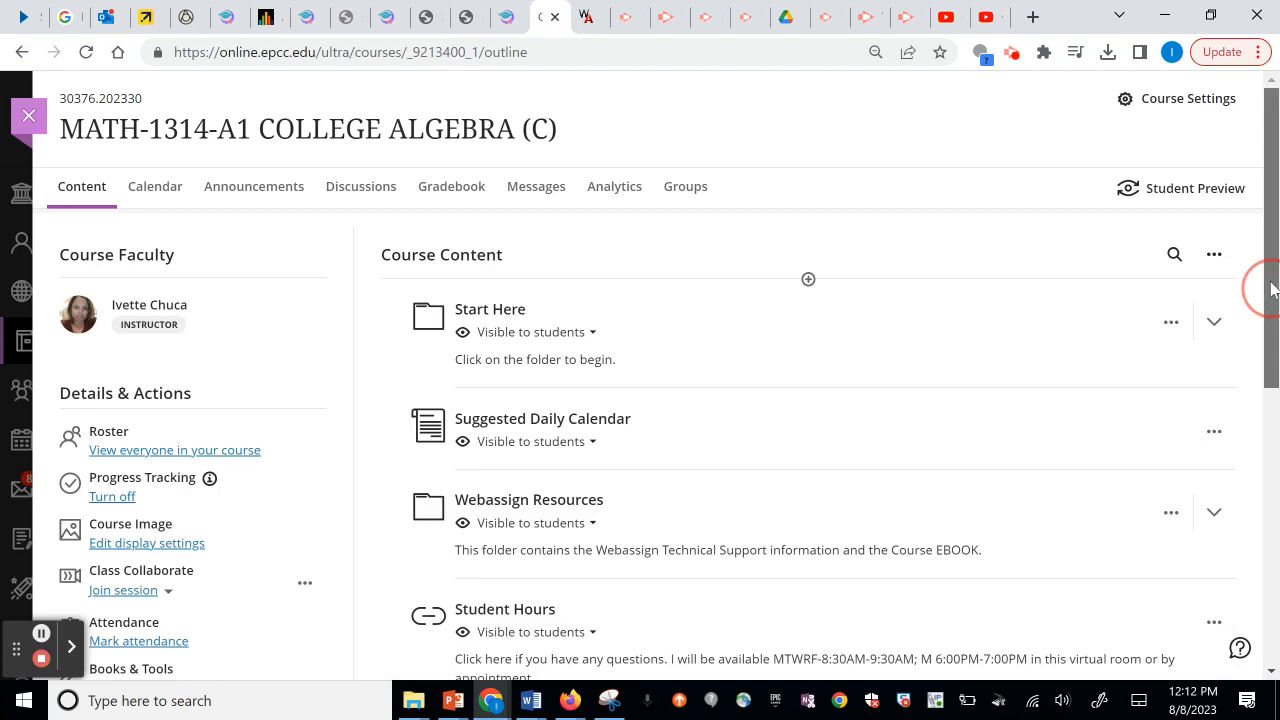
Expand the Start Here folder in the course outline.
left_click_drag(1268, 195, 1275, 205)
scroll(1275, 205, "down", 5)
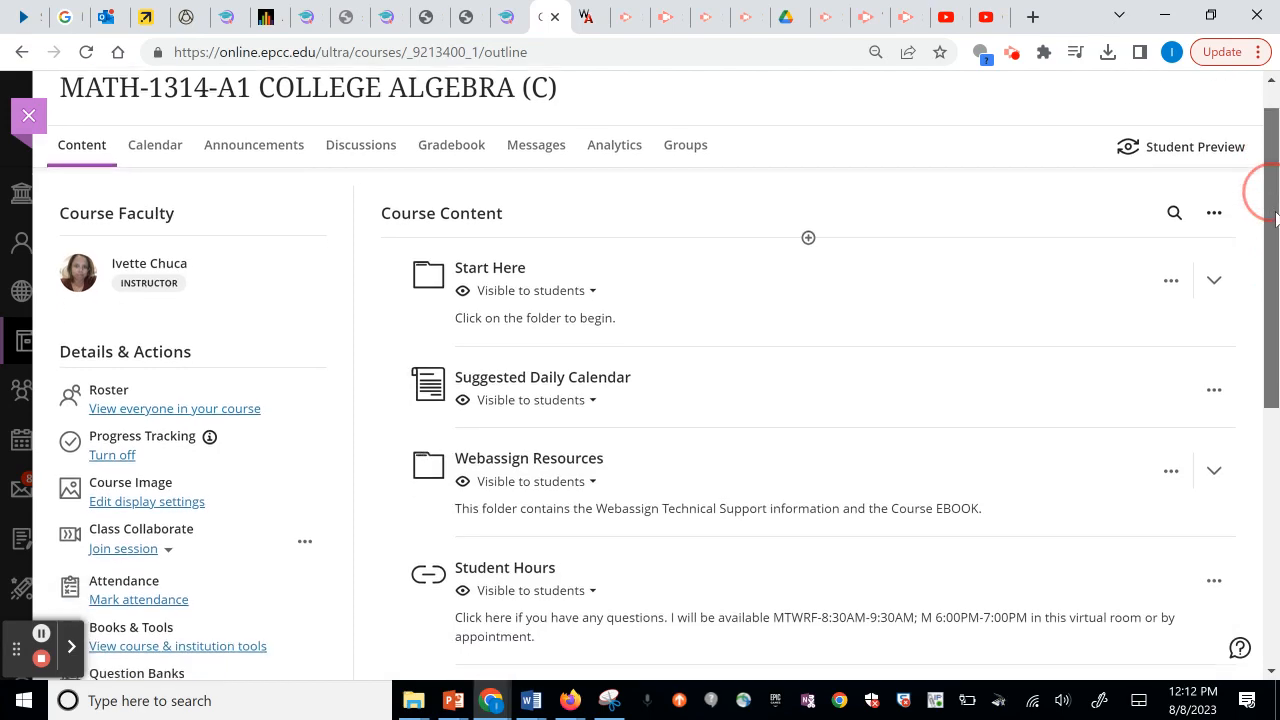
left_click_drag(1279, 444, 1266, 214)
left_click(1275, 547)
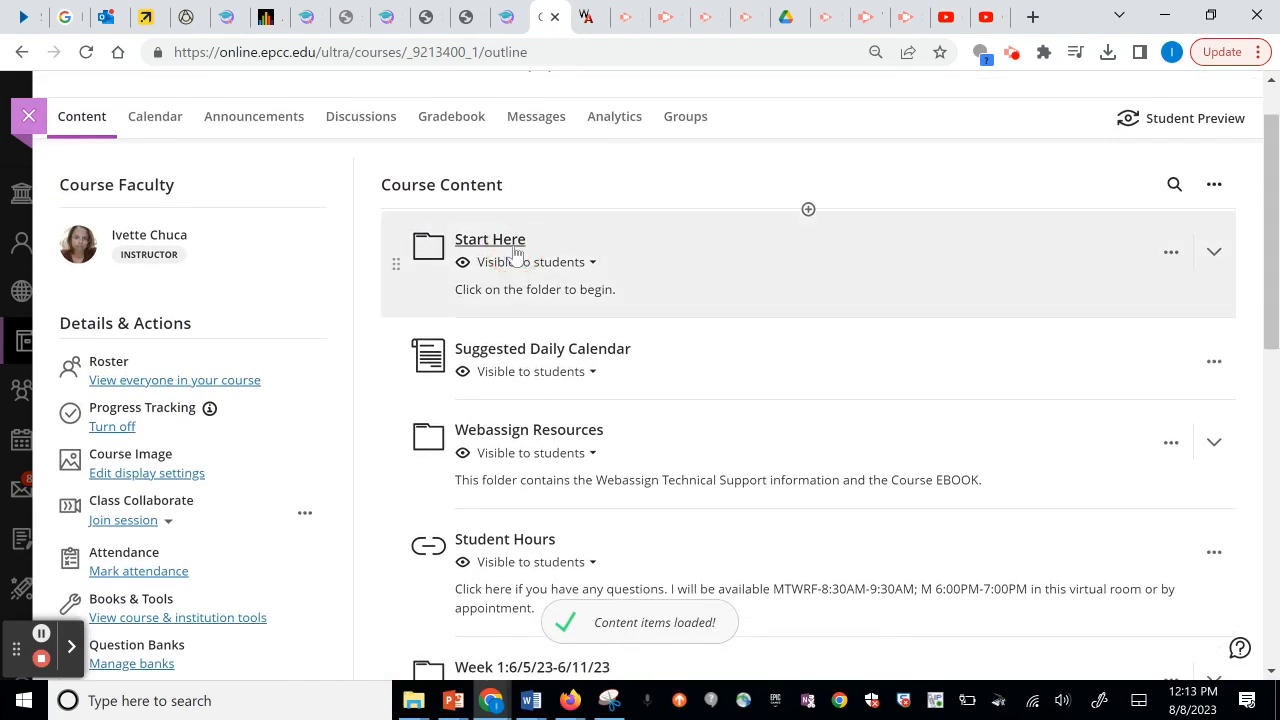
left_click(515, 256)
left_click_drag(1261, 149, 1272, 417)
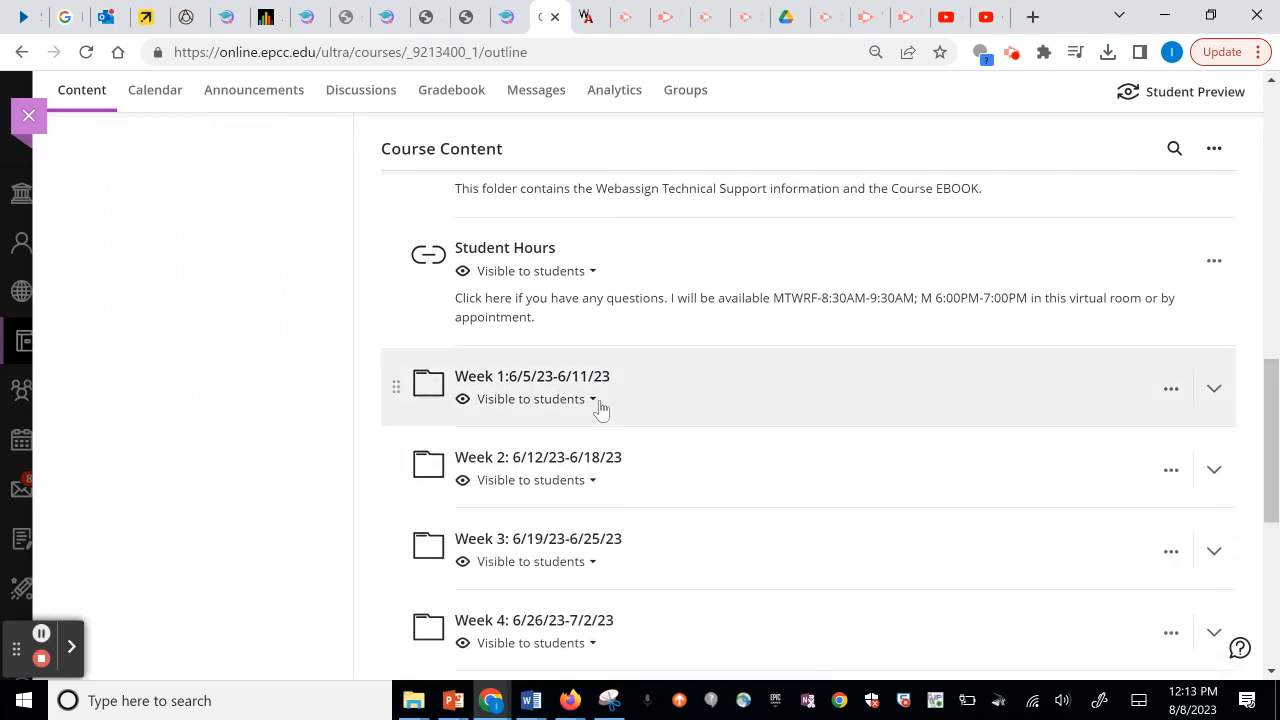
Expand Week 1 and Section 1.1, then open the Functions and Their Graphs lesson.
left_click(567, 388)
left_click_drag(1271, 336, 1271, 374)
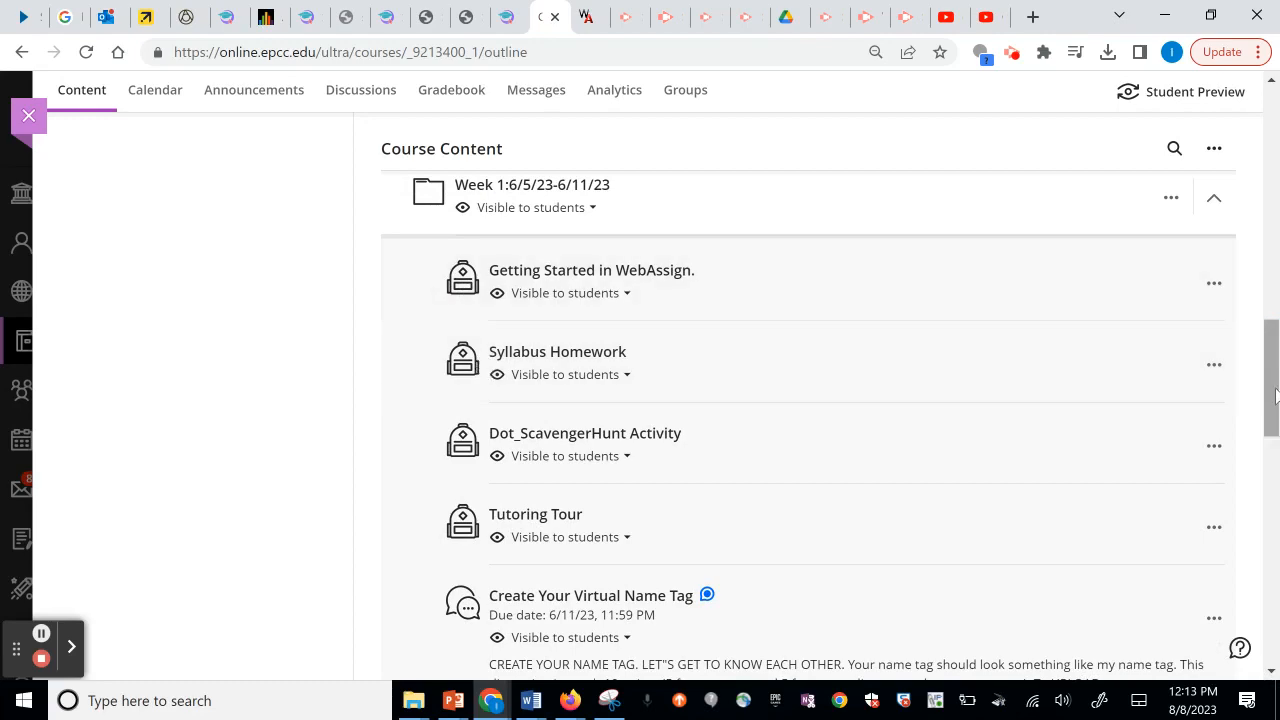
scroll(1266, 390, "down", 5)
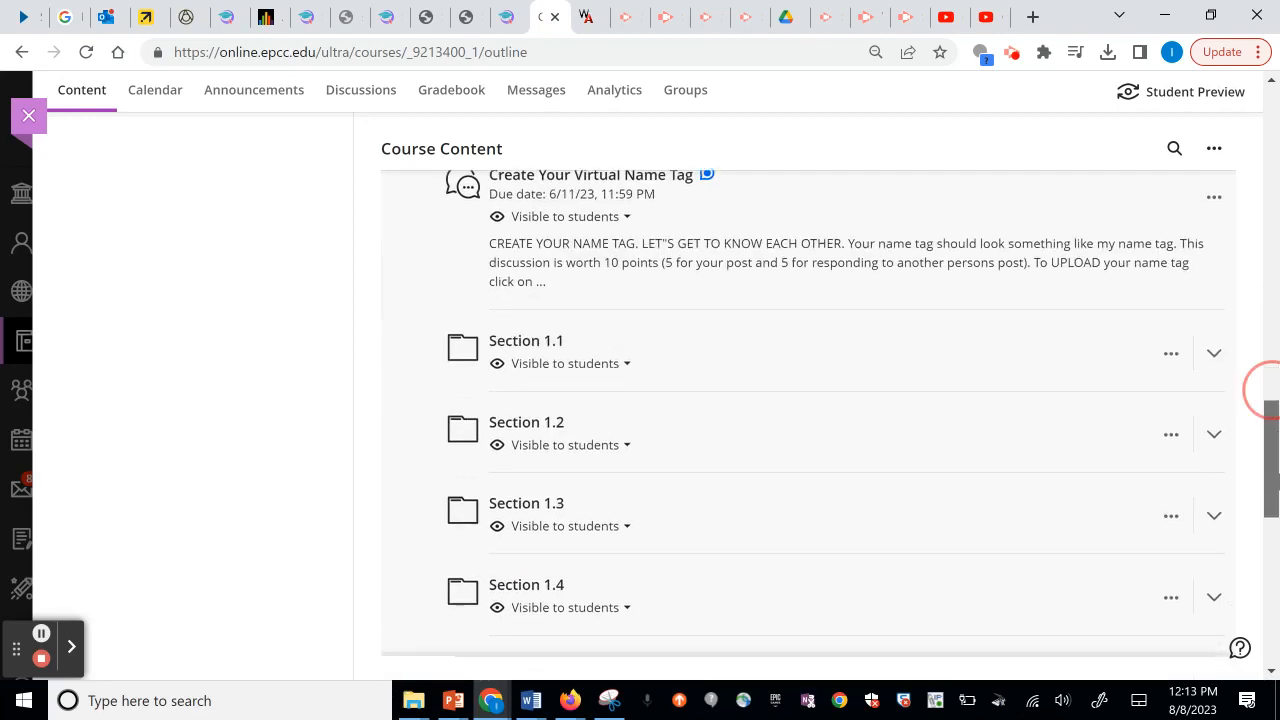
left_click(530, 320)
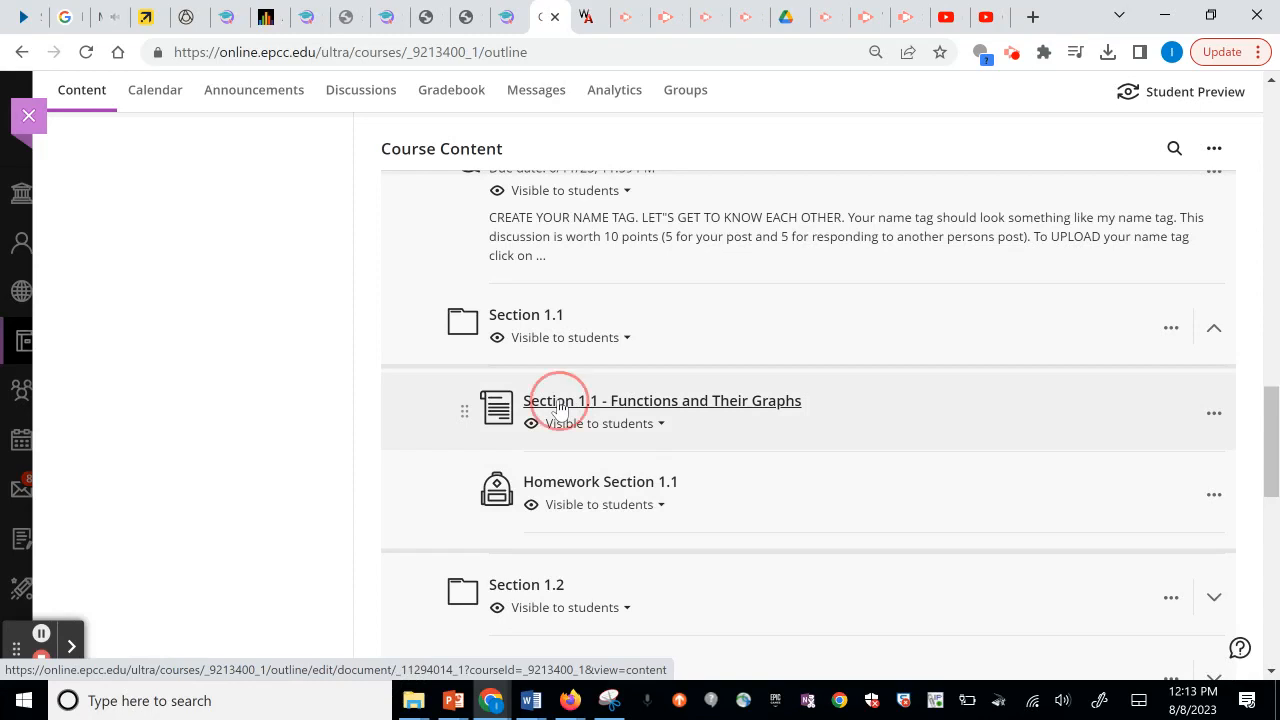
left_click(558, 404)
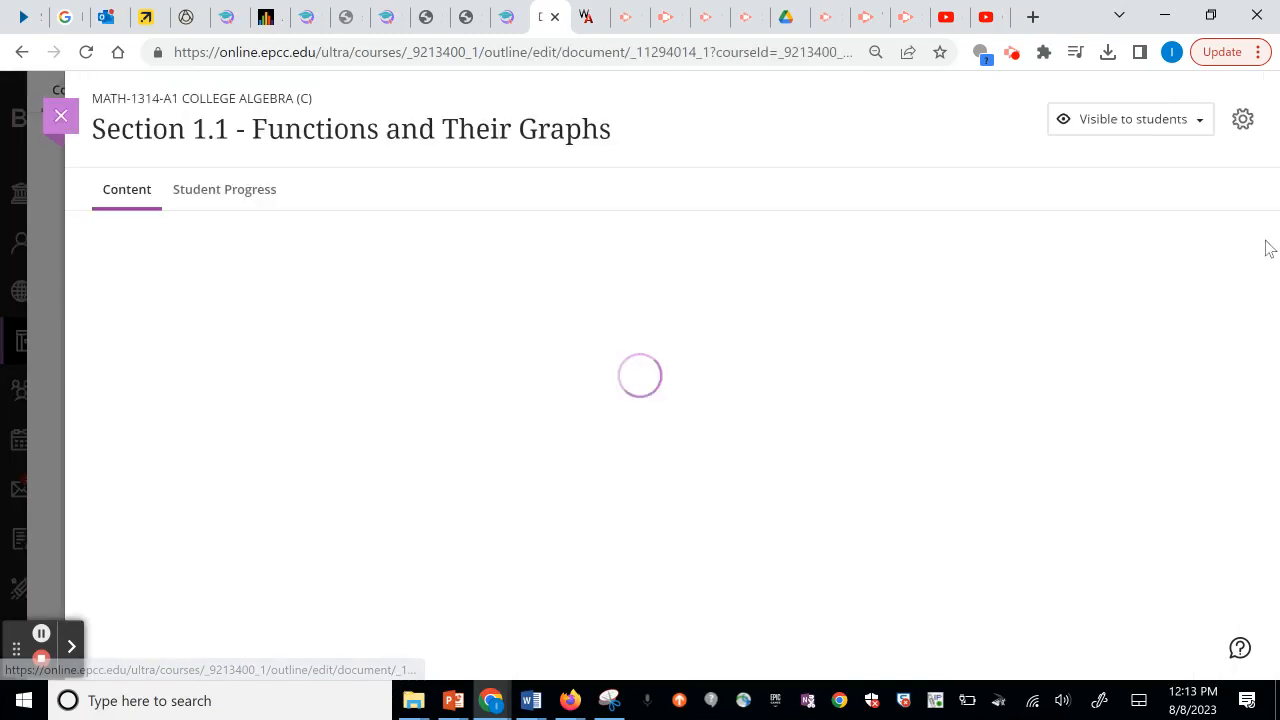
Read through the Functions and Their Graphs lesson, close it, and launch Homework Section 1.1.
left_click_drag(1268, 250, 1278, 559)
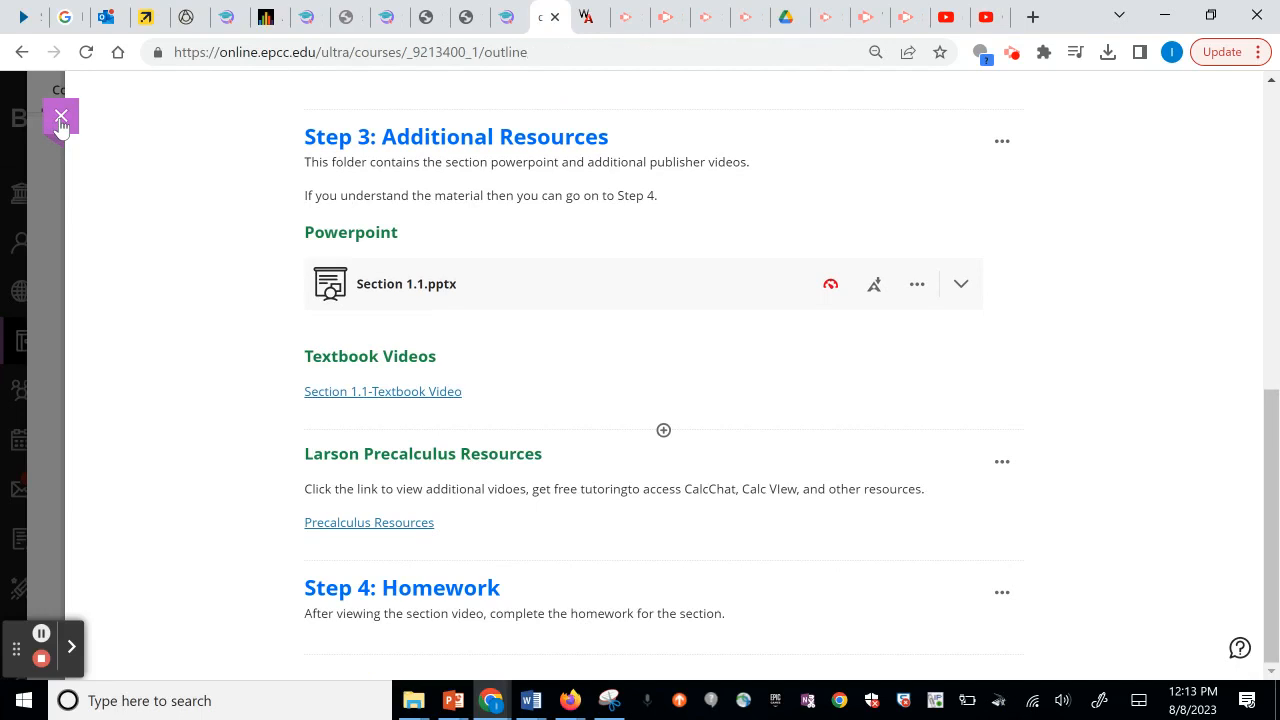
left_click(61, 117)
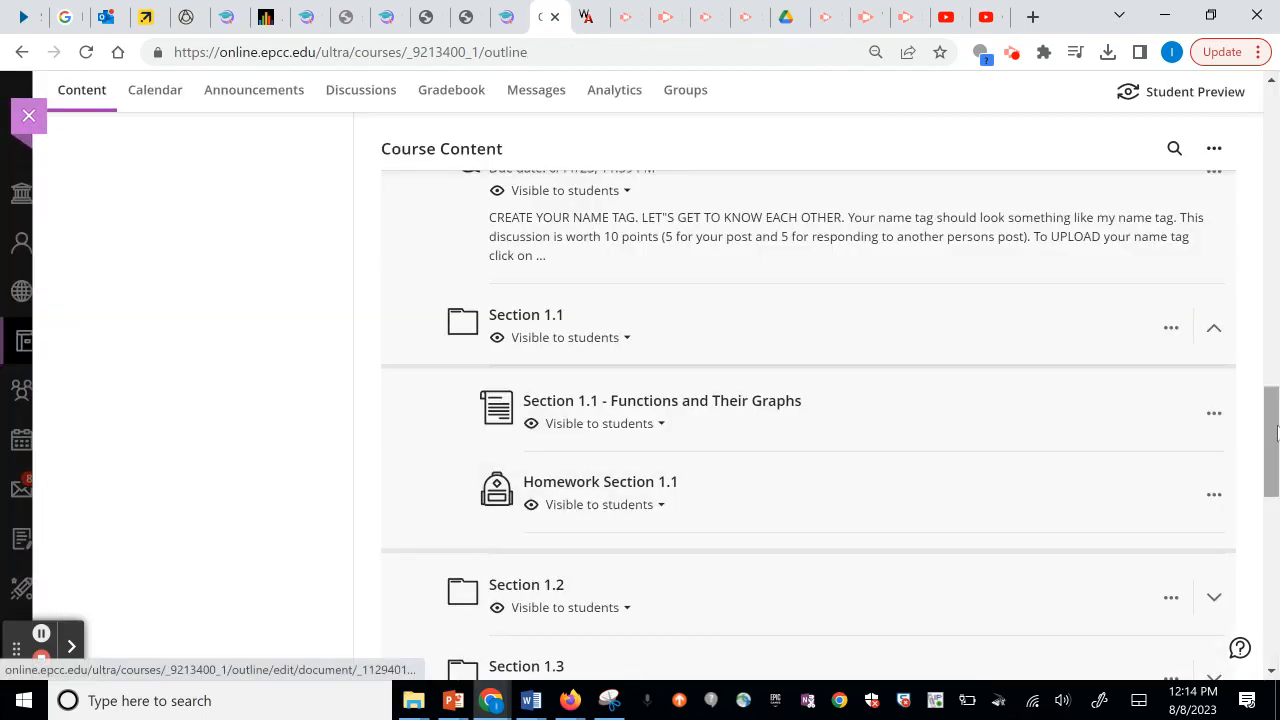
scroll(1276, 432, "down", 2)
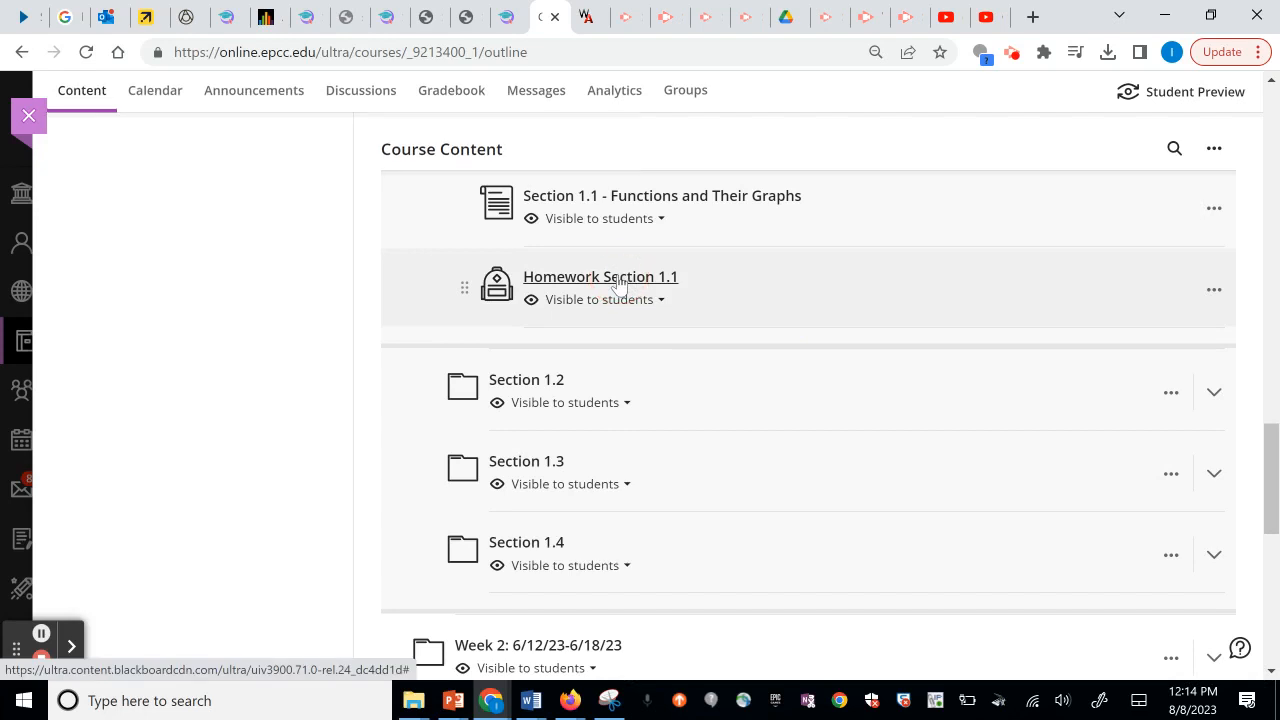
left_click(620, 280)
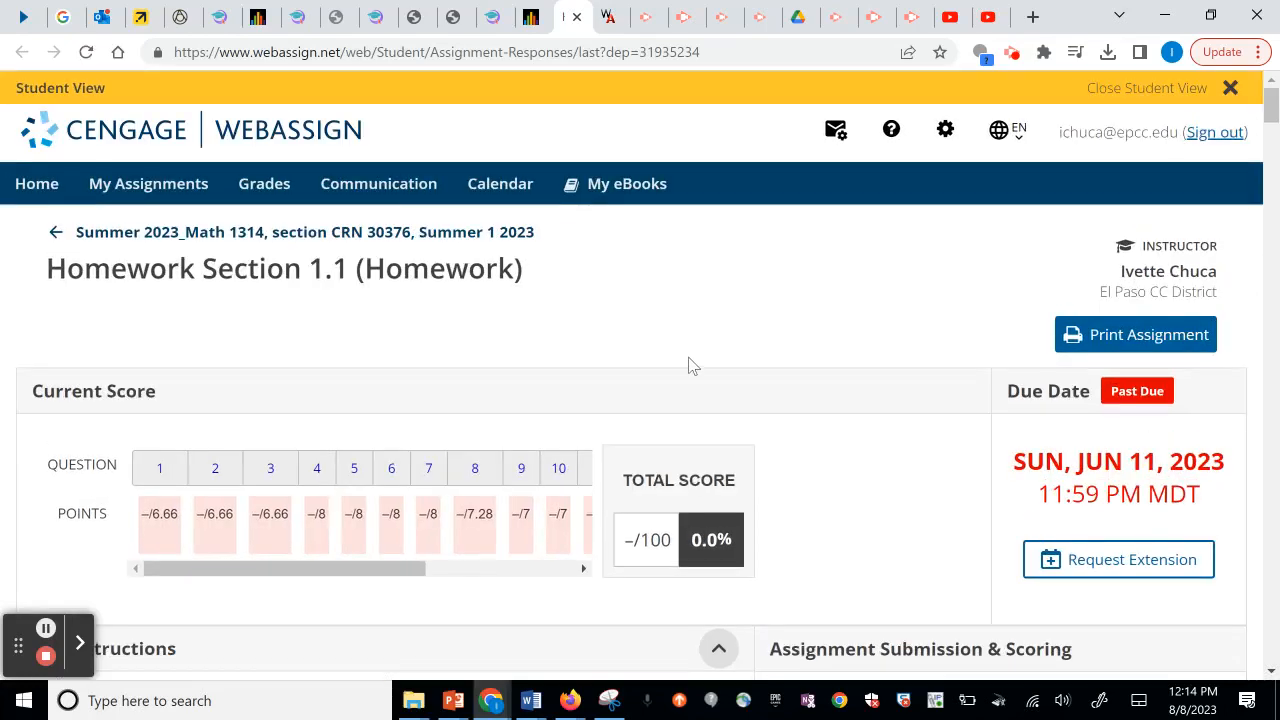
Scroll through the Homework Section 1.1 page in WebAssign before returning to the course.
left_click_drag(1272, 450, 1267, 116)
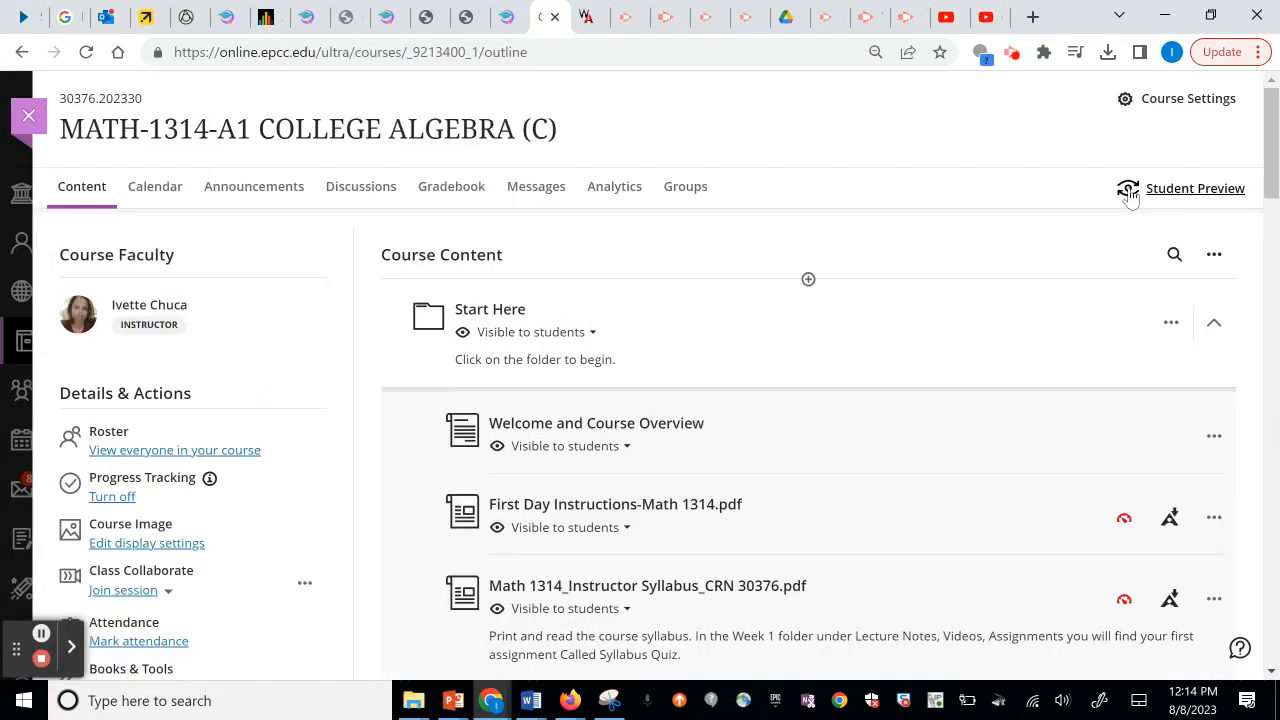
Start Student Preview and expand Week 1 to list Sections 1.1 through 1.4.
left_click(1129, 192)
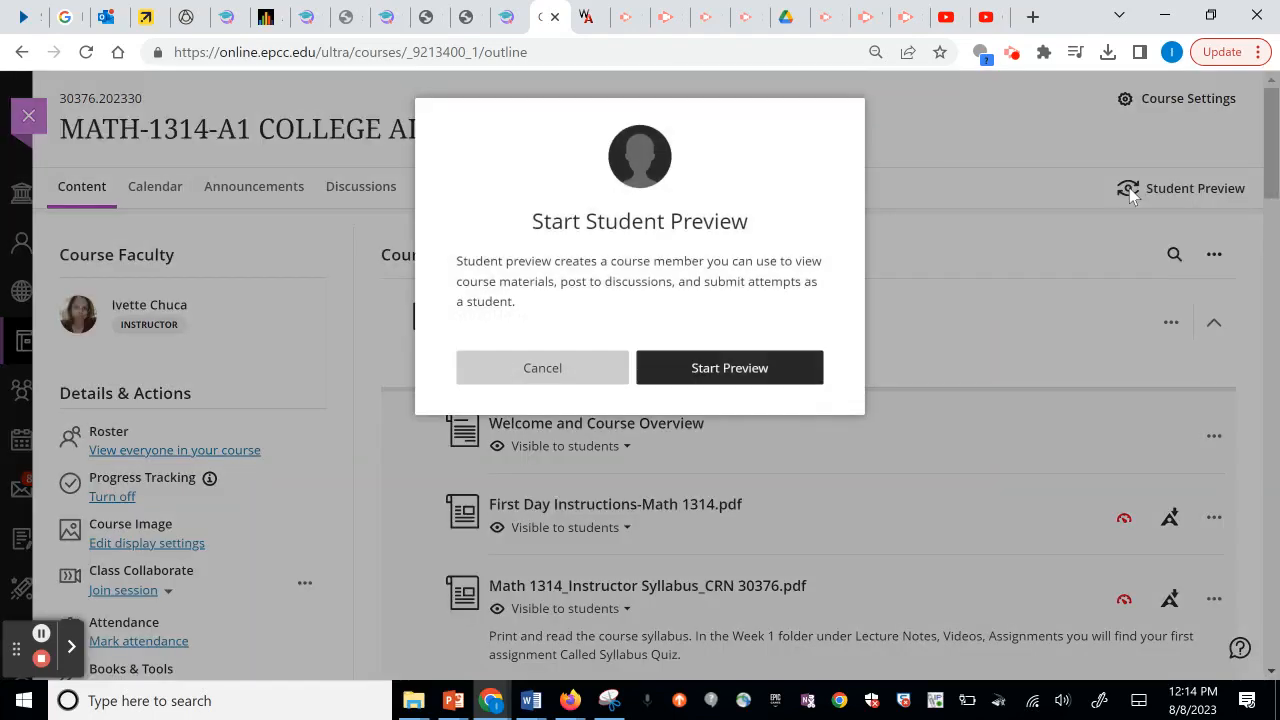
left_click(716, 366)
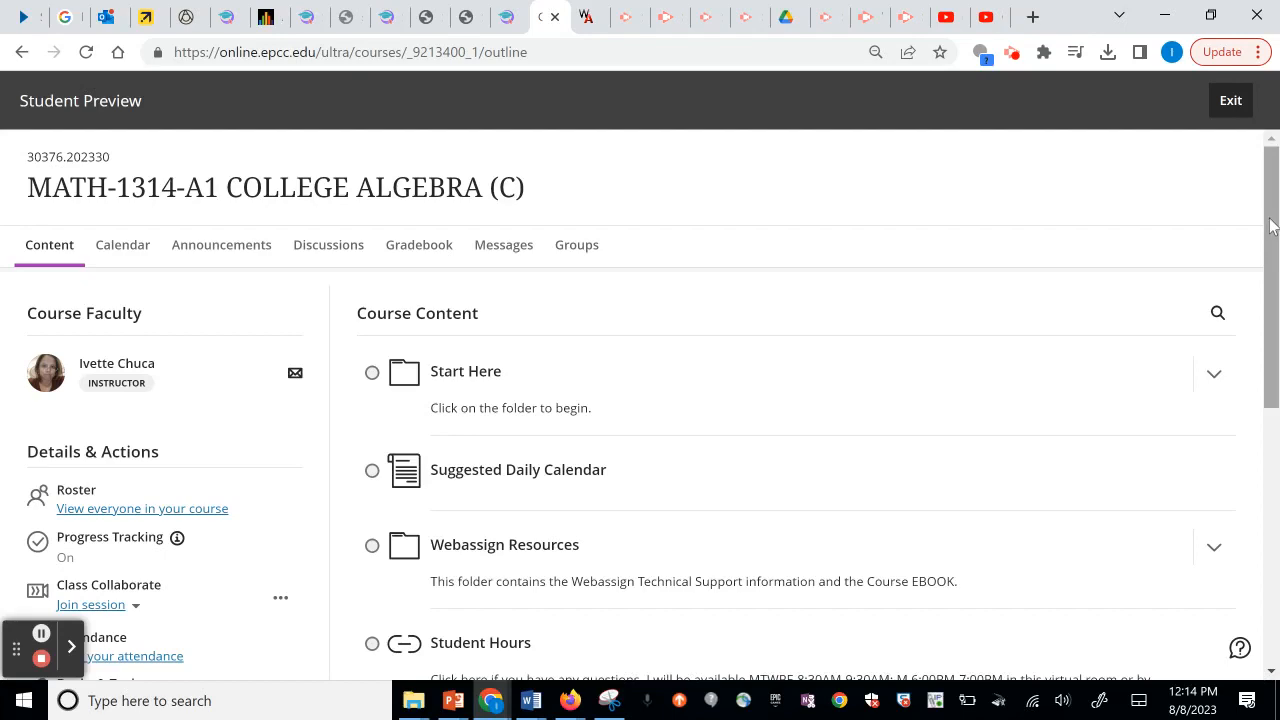
scroll(1268, 220, "down", 2)
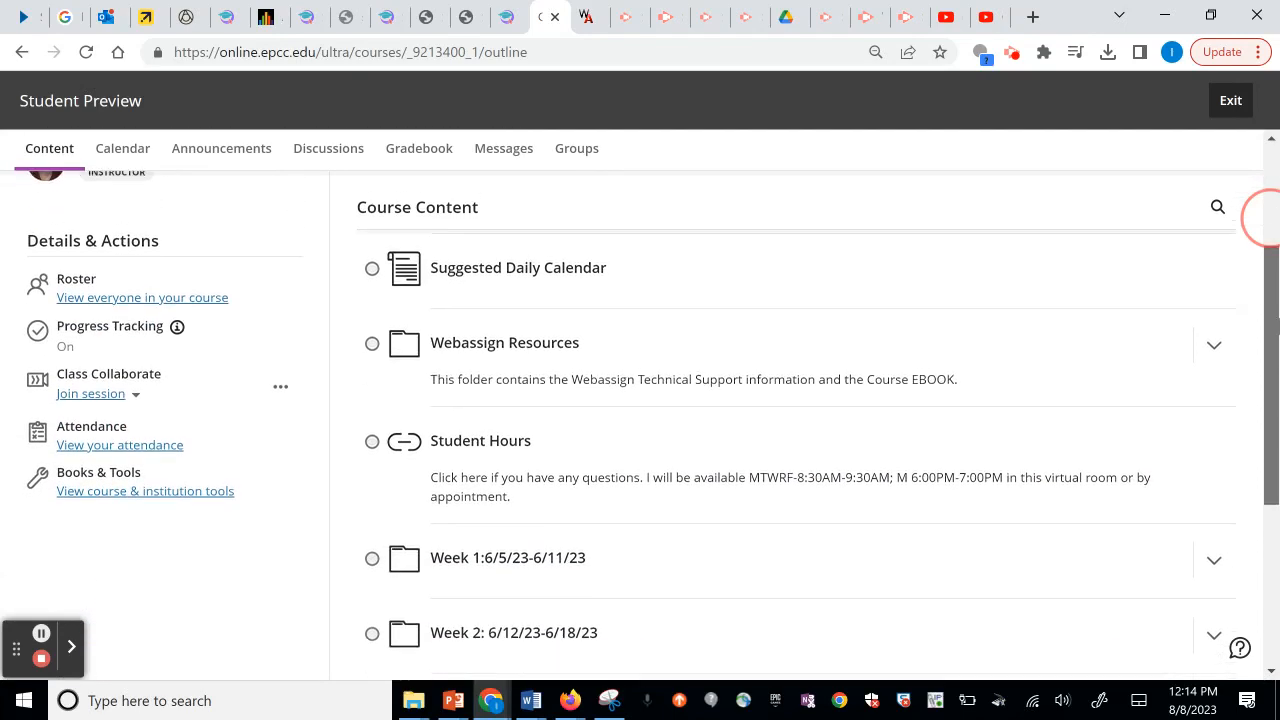
scroll(1266, 218, "down", 2)
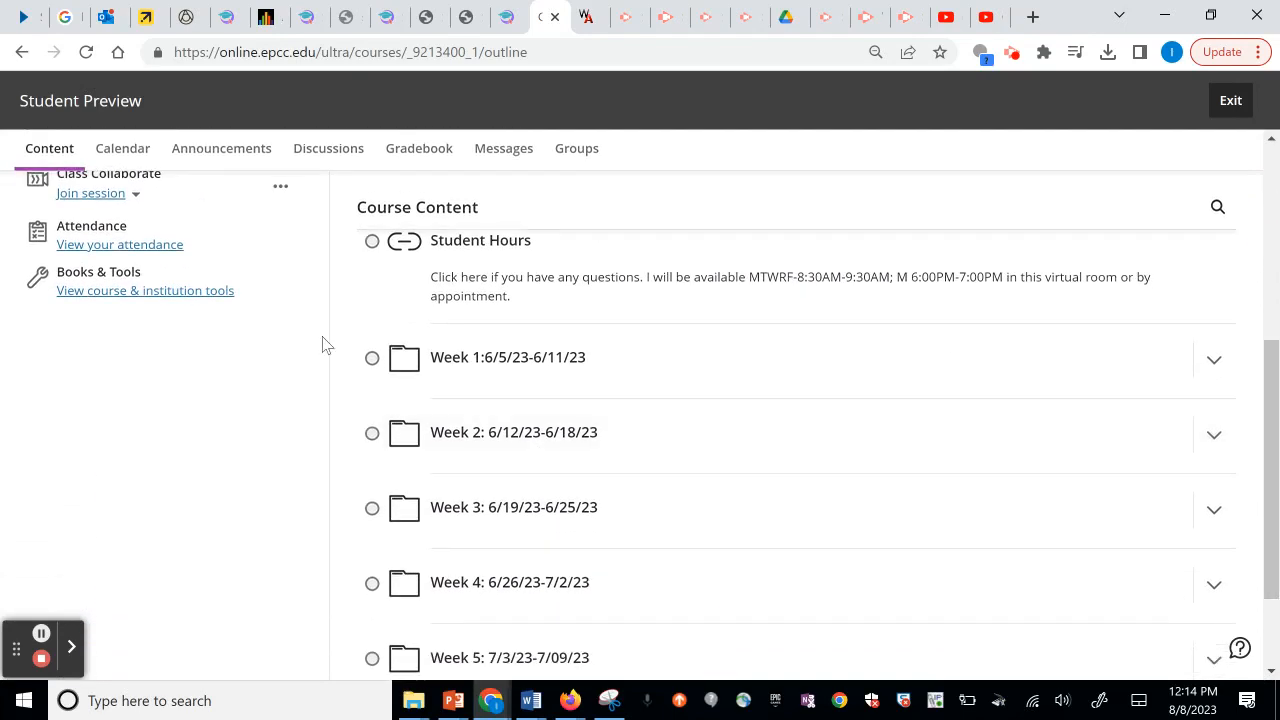
mouse_move(374, 368)
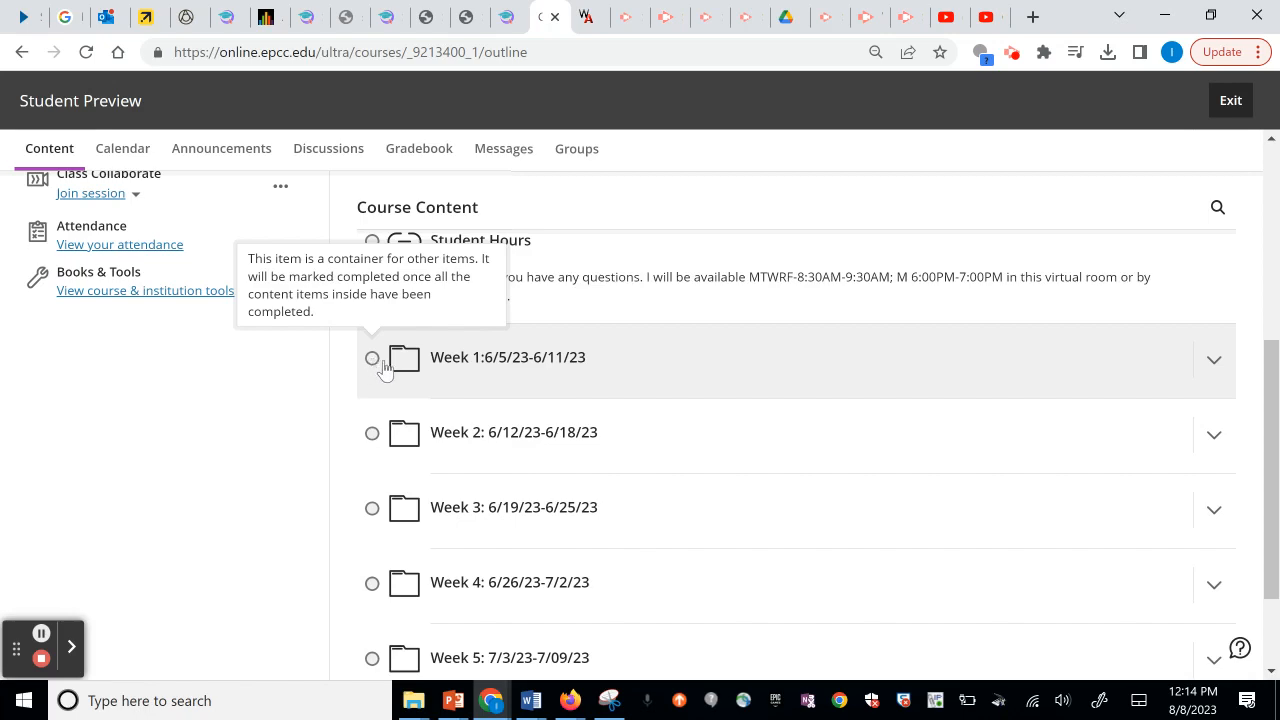
left_click(384, 368)
scroll(1262, 354, "down", 6)
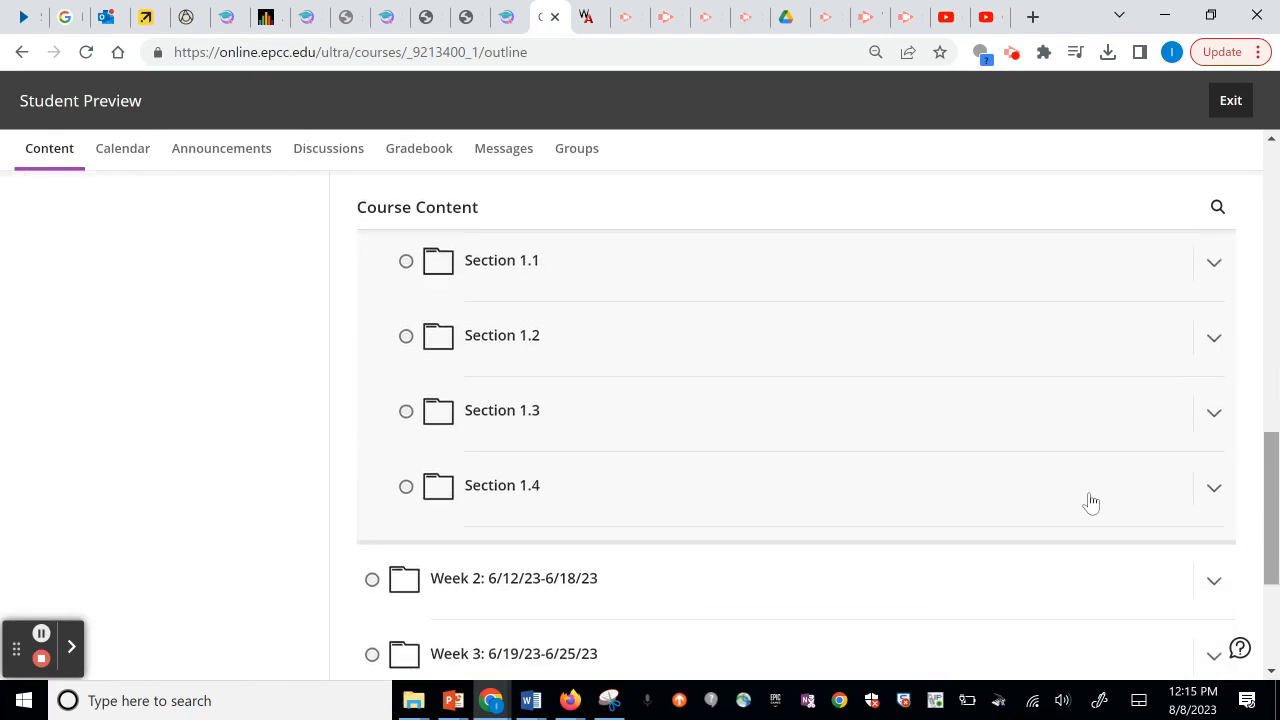
As a student, expand Section 1.1 and open the Functions and Their Graphs lesson, then close it.
left_click(505, 265)
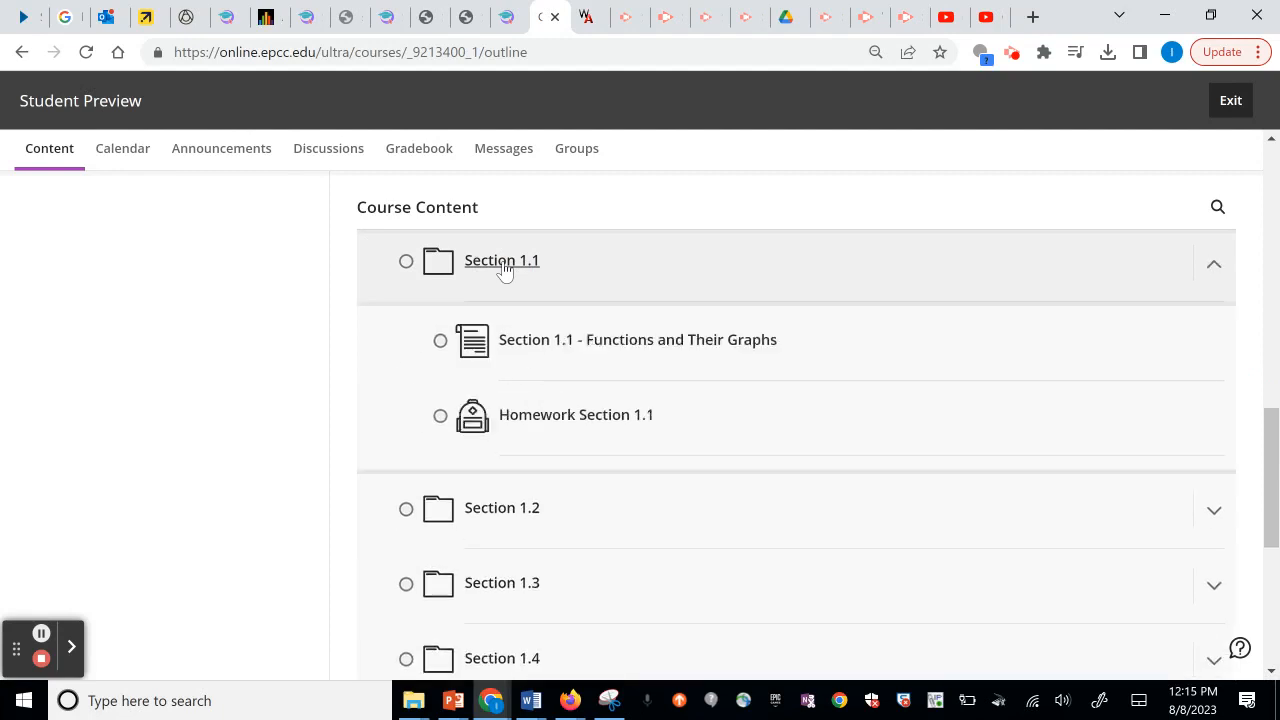
left_click(557, 340)
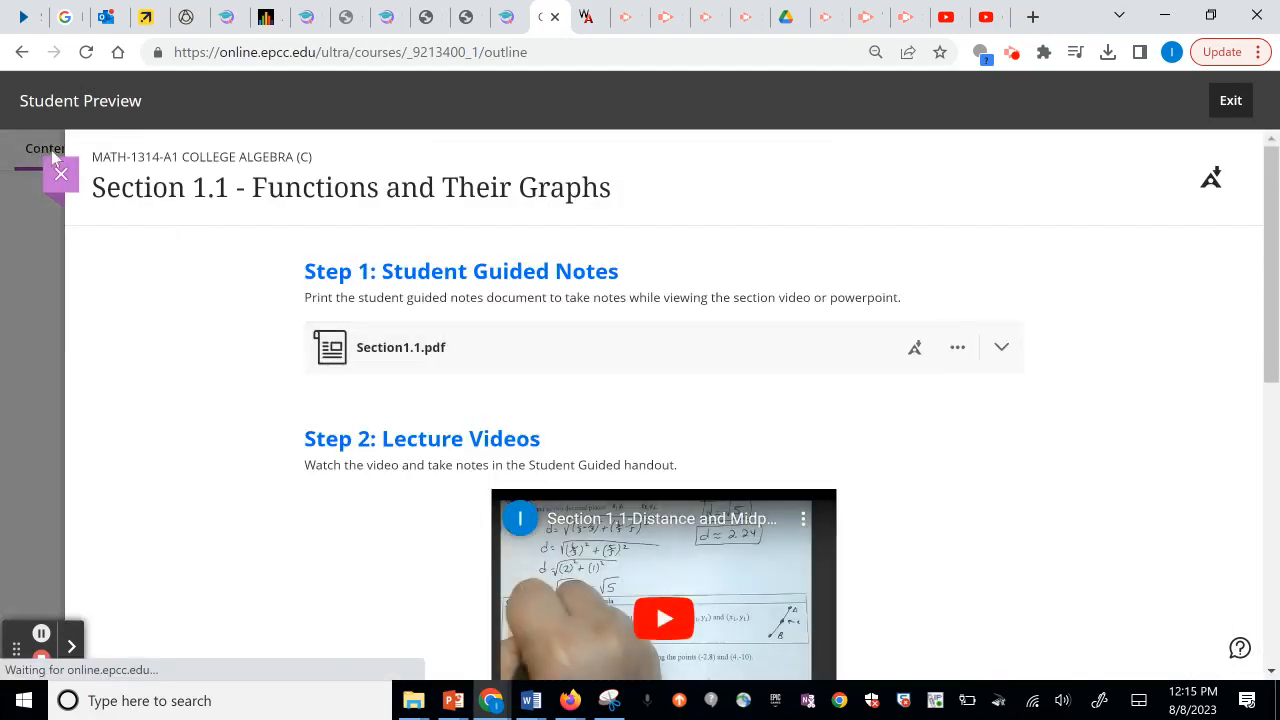
left_click(61, 176)
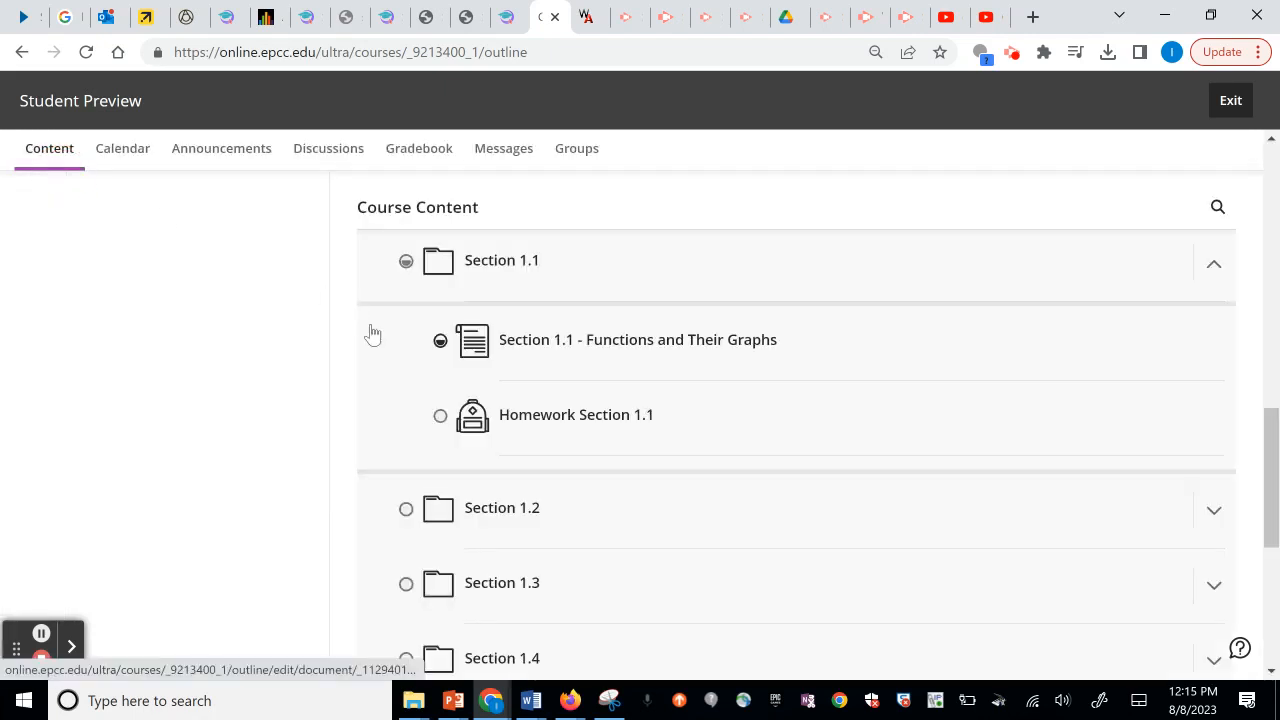
Begin exiting the student preview from the preview bar.
left_click(440, 341)
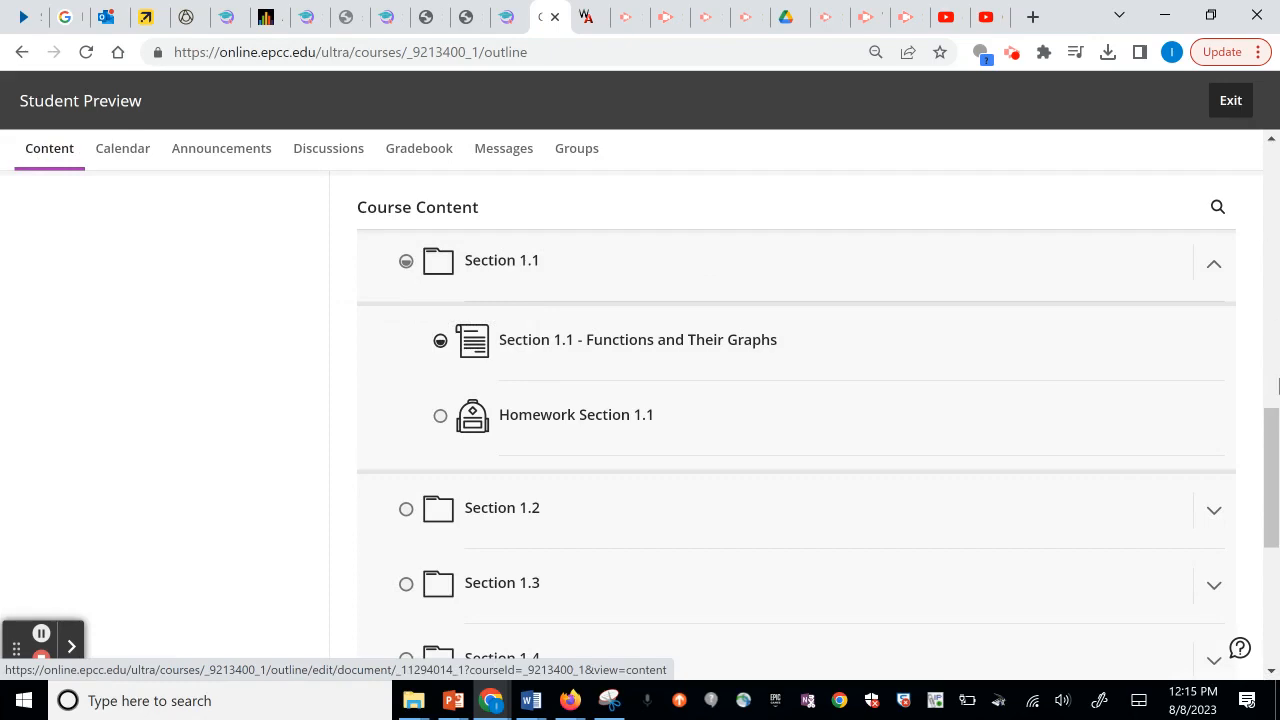
mouse_move(1268, 488)
left_mouse_down()
mouse_move(1274, 415)
mouse_move(1274, 555)
mouse_move(1266, 486)
mouse_move(1266, 503)
left_mouse_up()
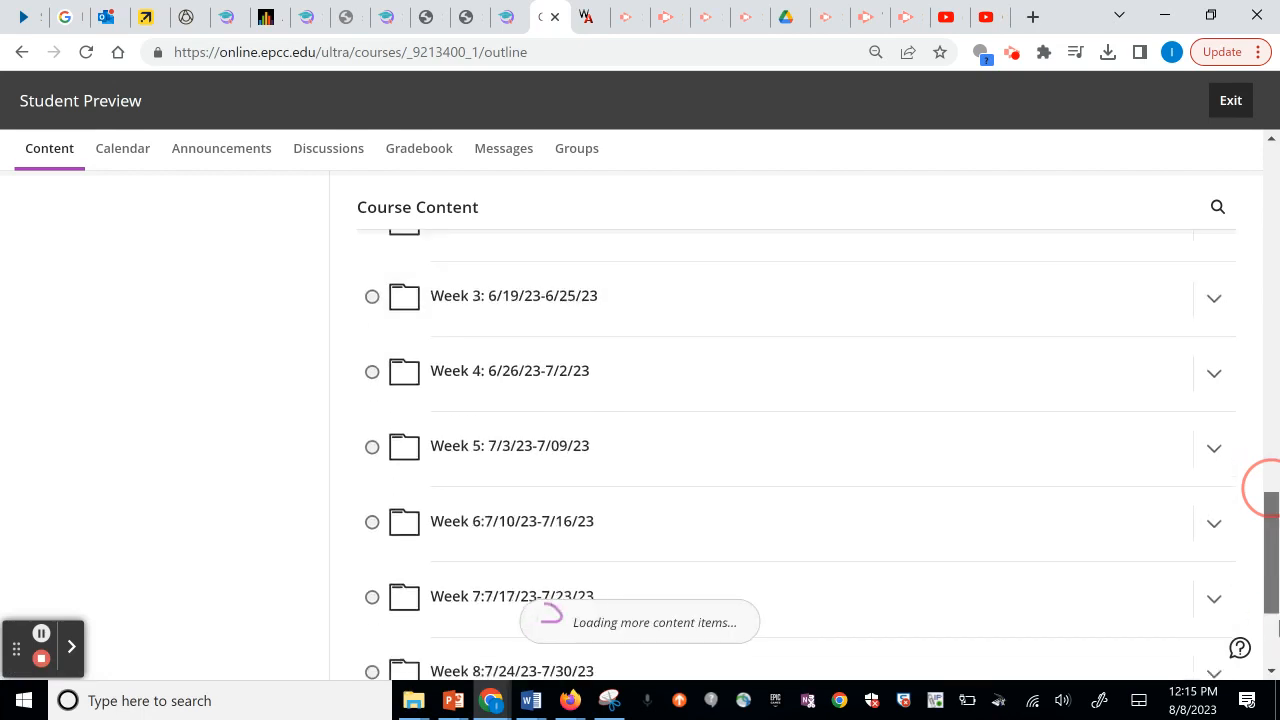
left_click(1236, 110)
Discard the preview activity and close the course to return to the courses list.
left_click(1170, 256)
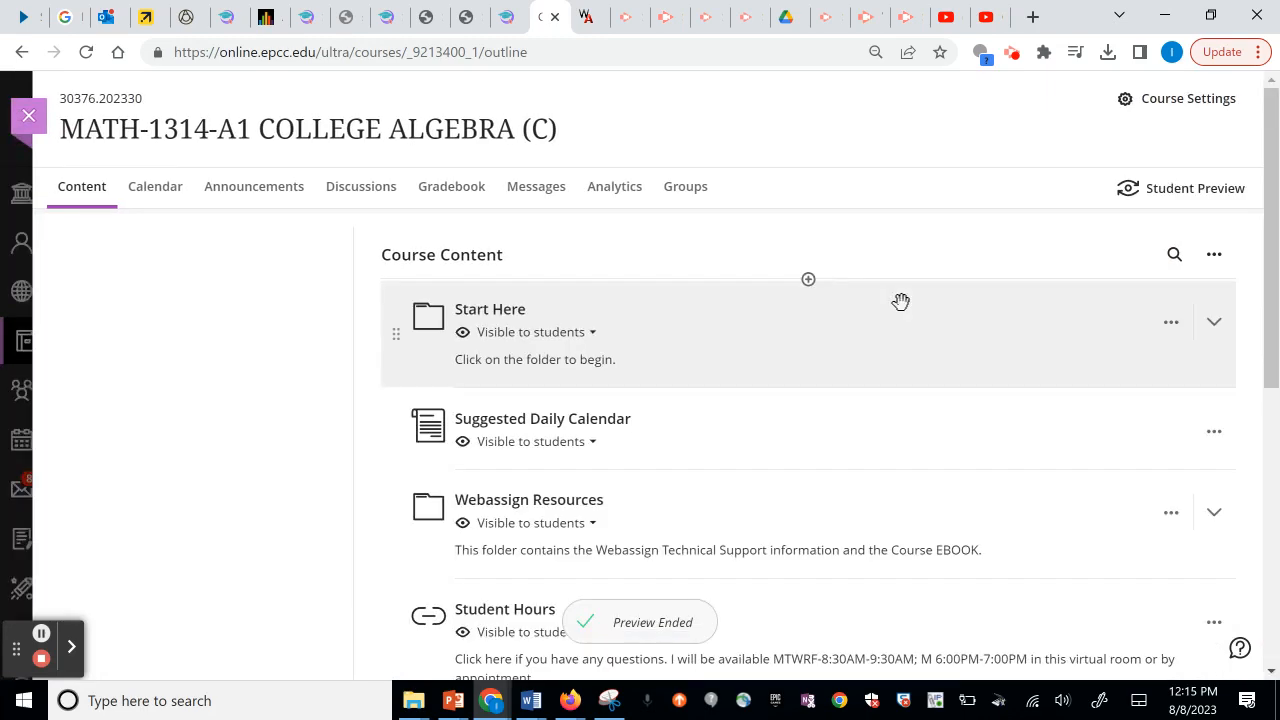
left_click(29, 118)
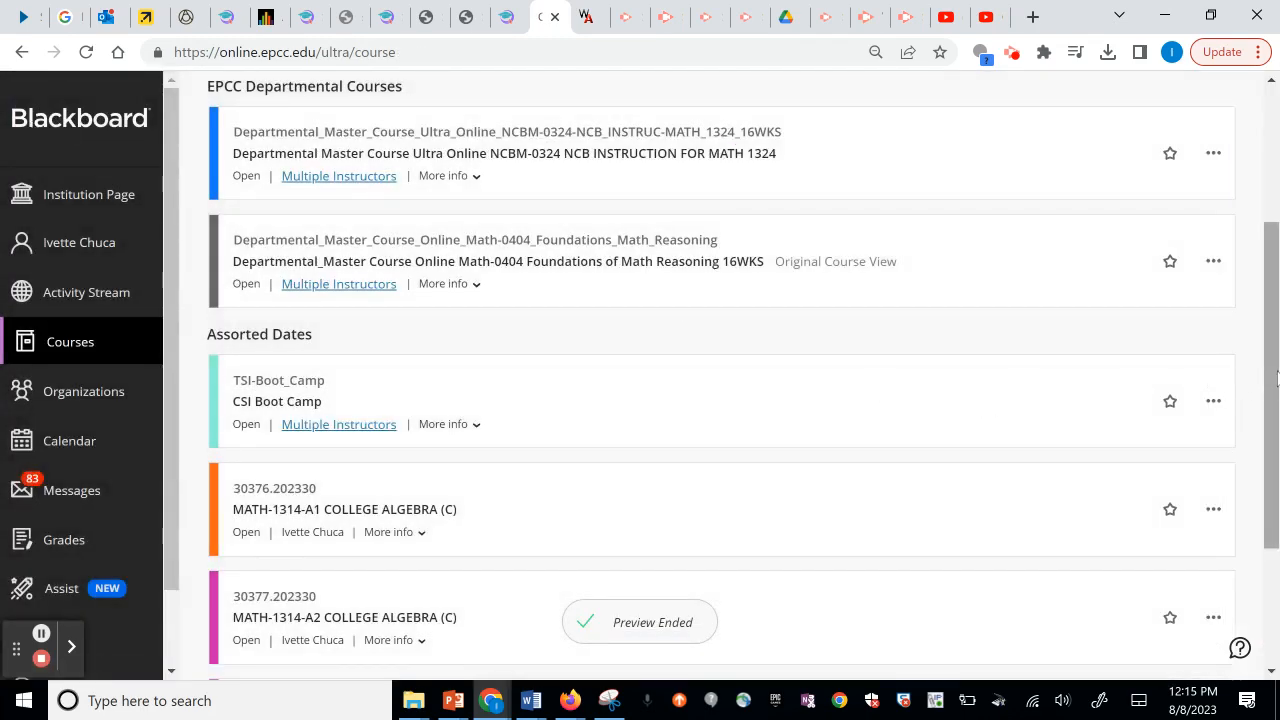
scroll(1260, 365, "up", 3)
Show Fall 2023 courses and open MATH-1314-06 College Algebra.
left_click(806, 201)
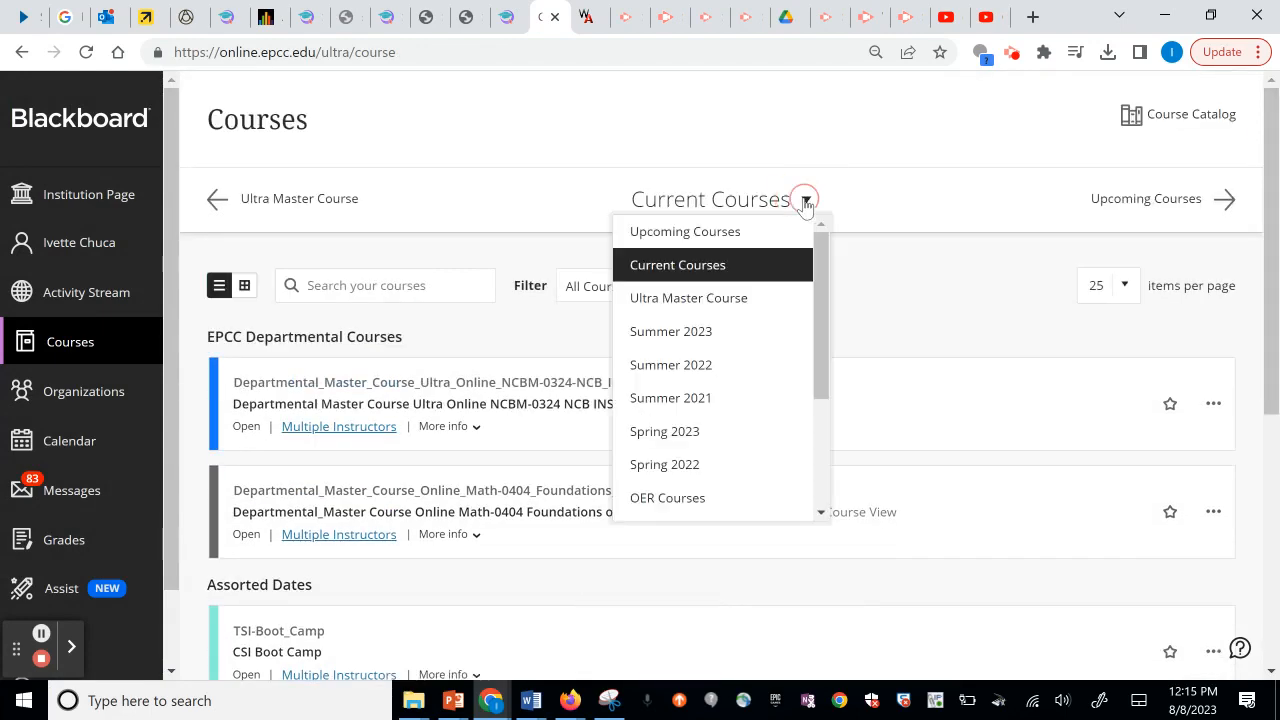
left_click_drag(819, 351, 832, 419)
left_click(671, 418)
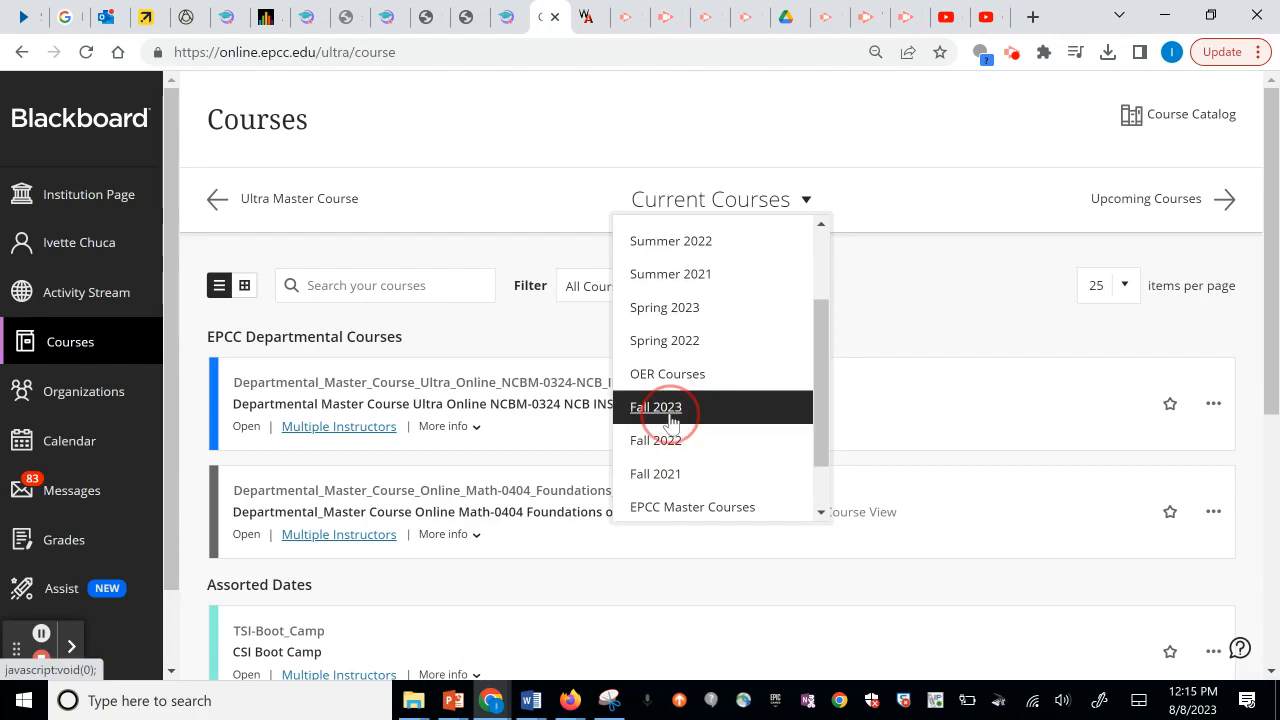
left_click(255, 347)
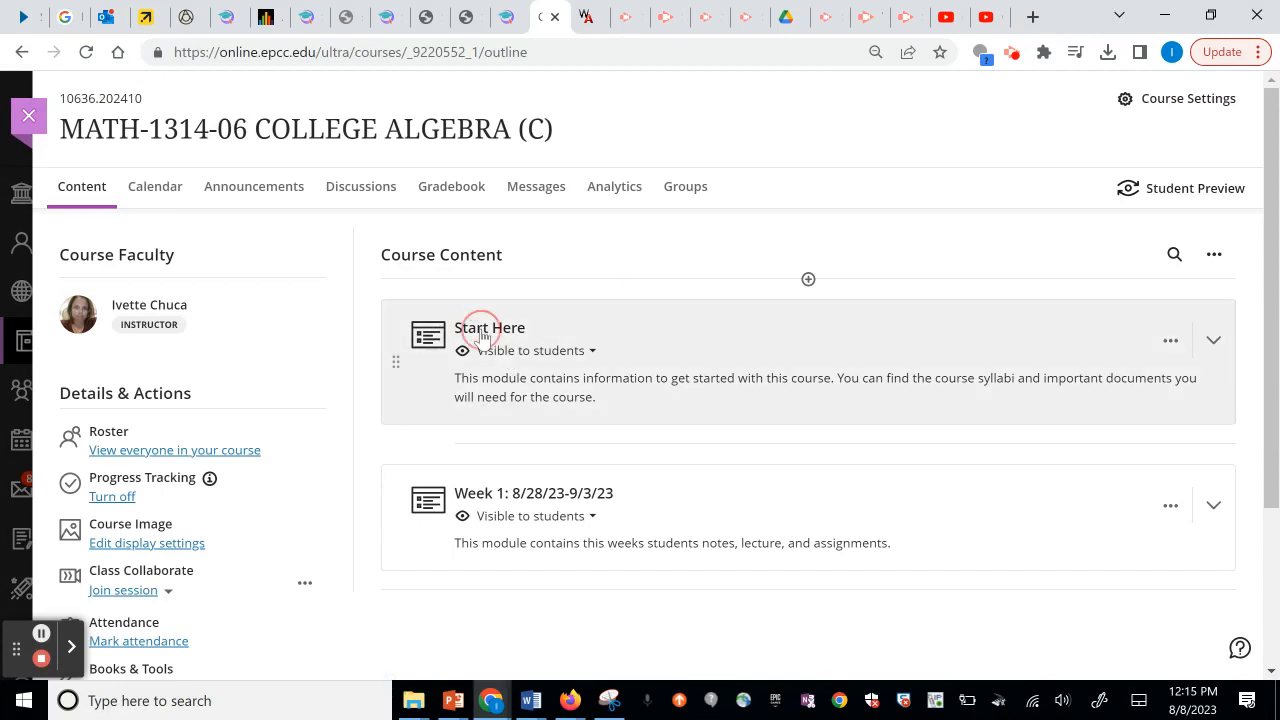
Expand Start Here, then start Student Preview for MATH-1314-06.
left_click(481, 338)
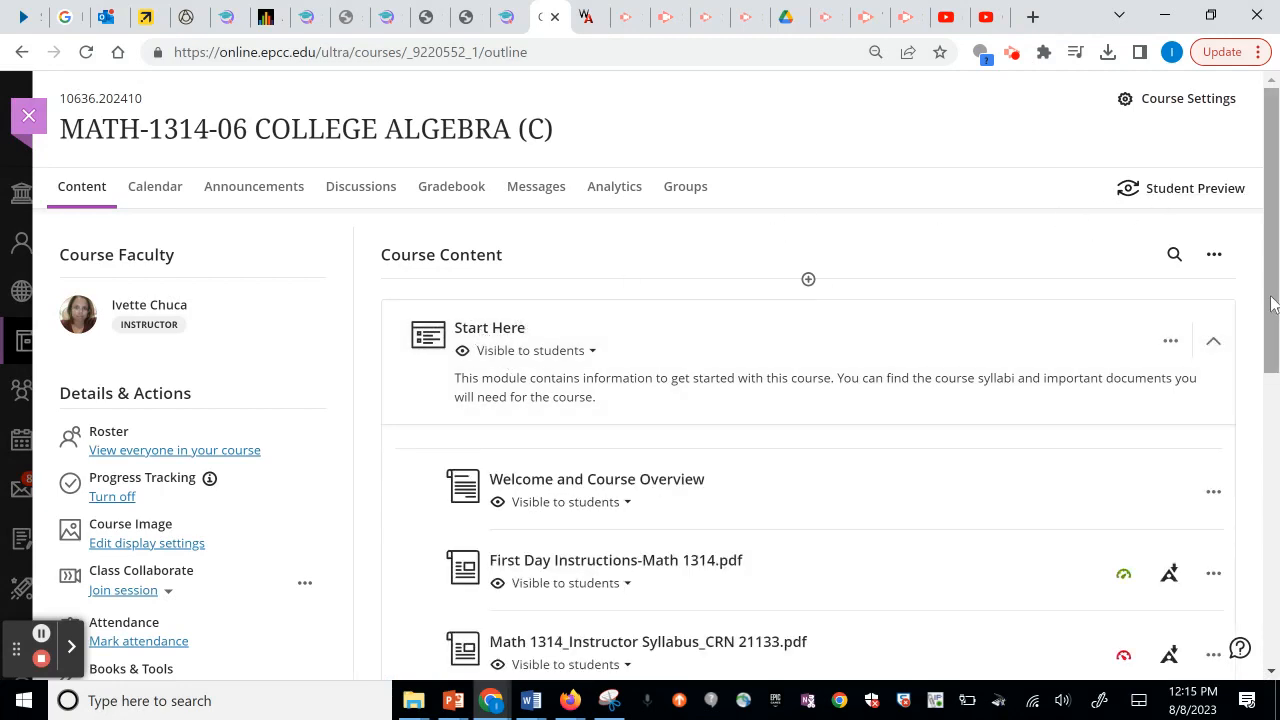
scroll(1272, 304, "down", 6)
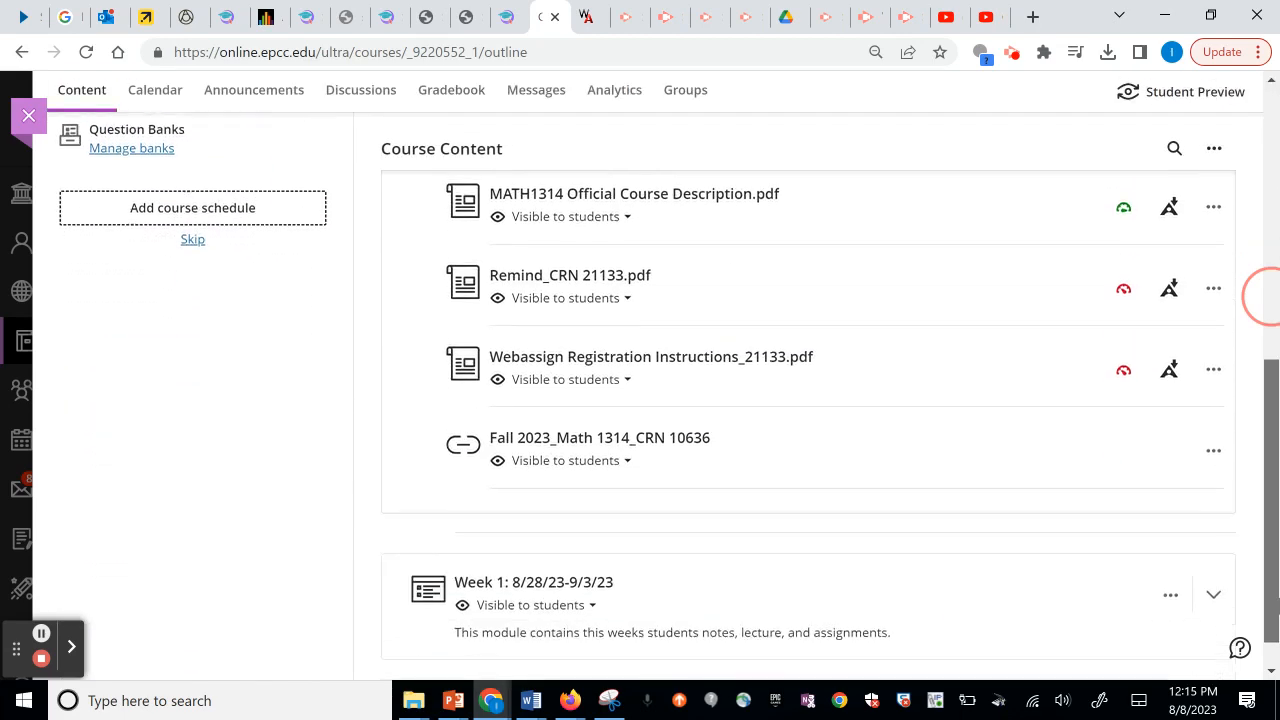
scroll(1265, 296, "up", 8)
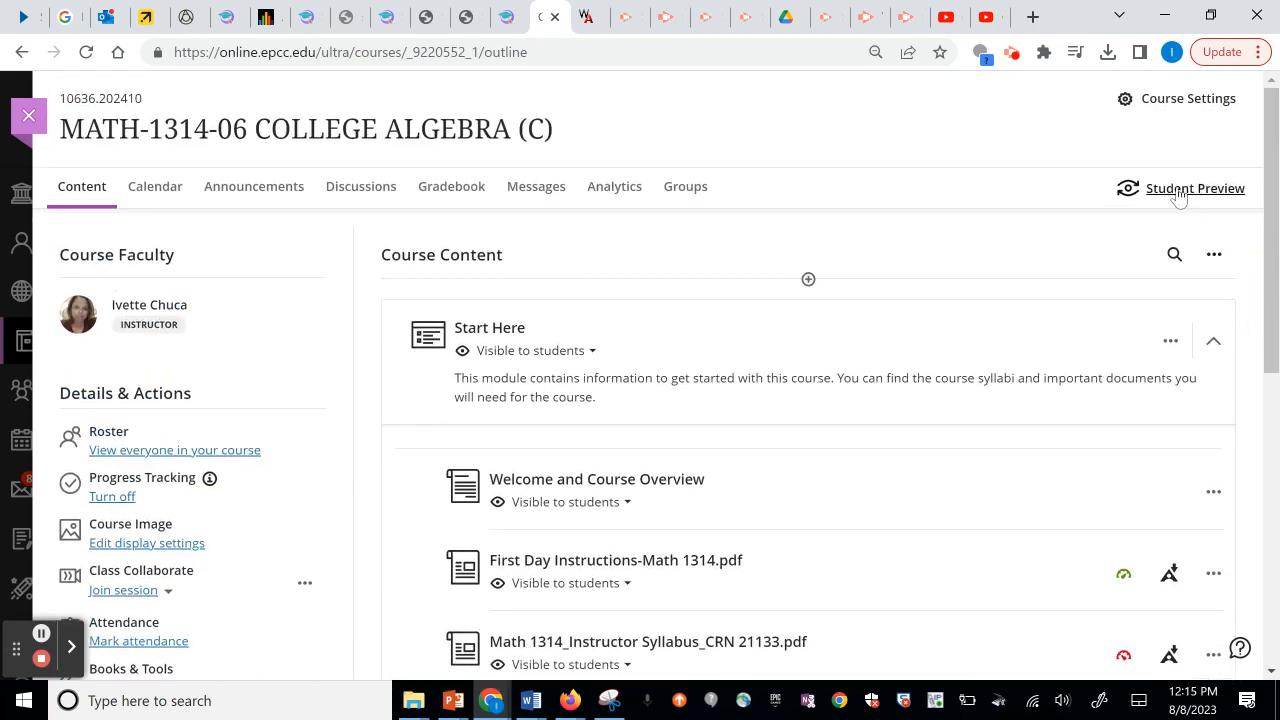
left_click(1190, 189)
left_click(727, 371)
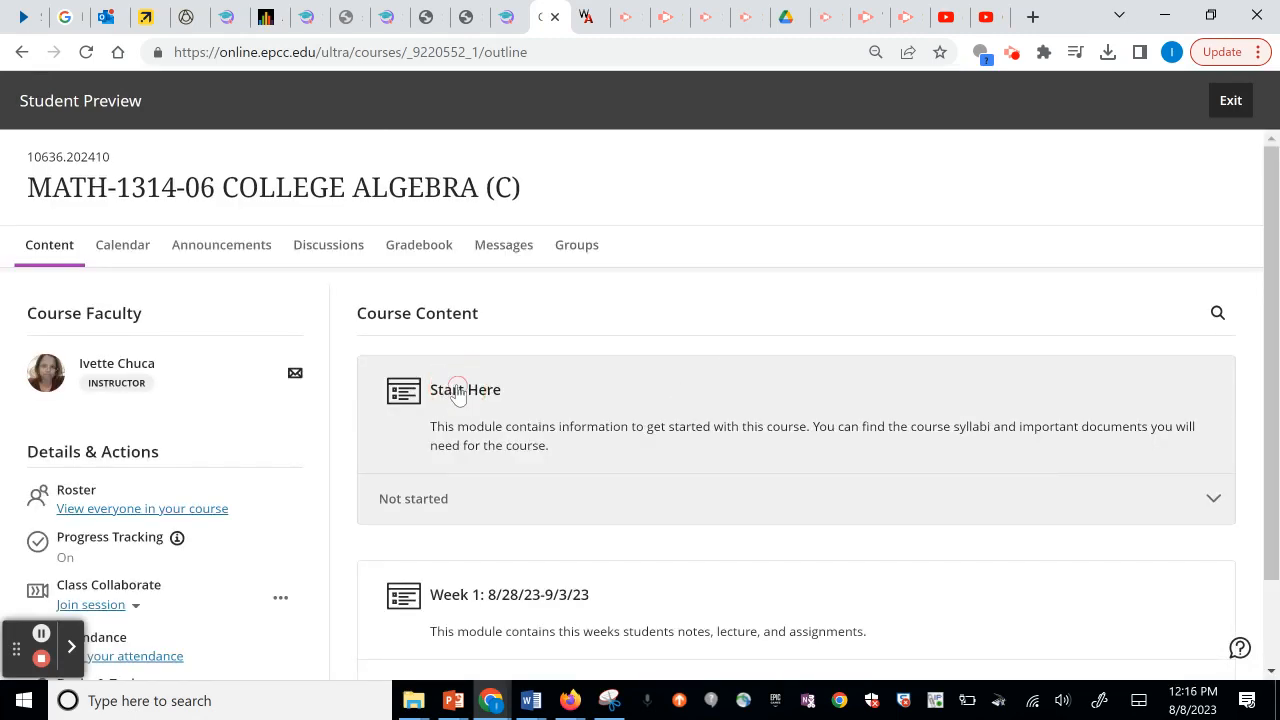
Expand Start Here, open Welcome and Course Overview, and play the Class OverView video.
left_click(457, 393)
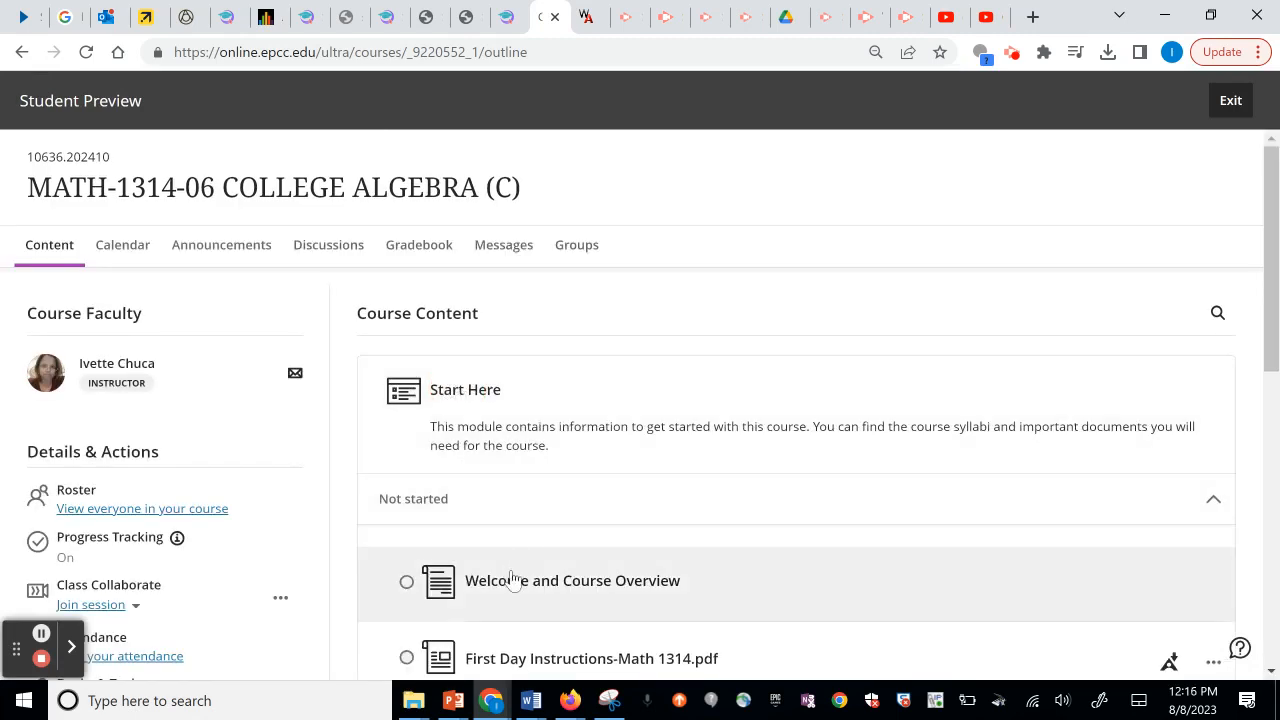
left_click(508, 585)
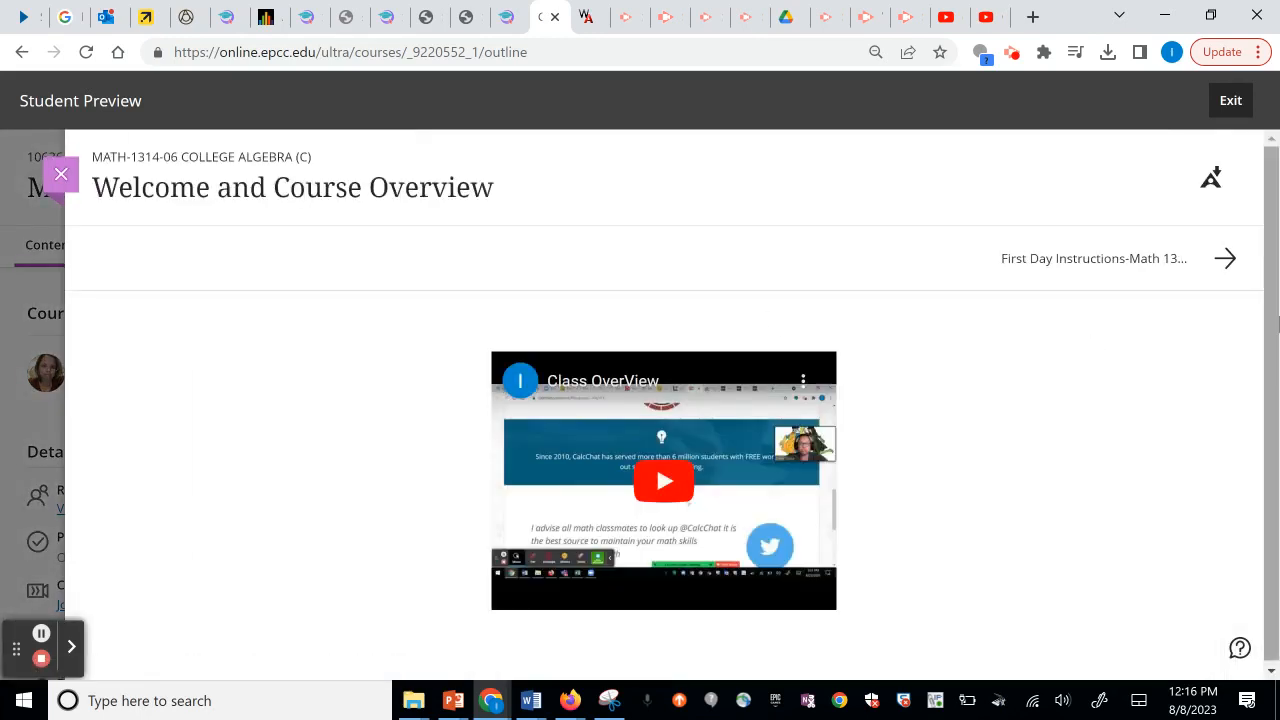
left_click_drag(1273, 306, 1274, 385)
left_click(1273, 389)
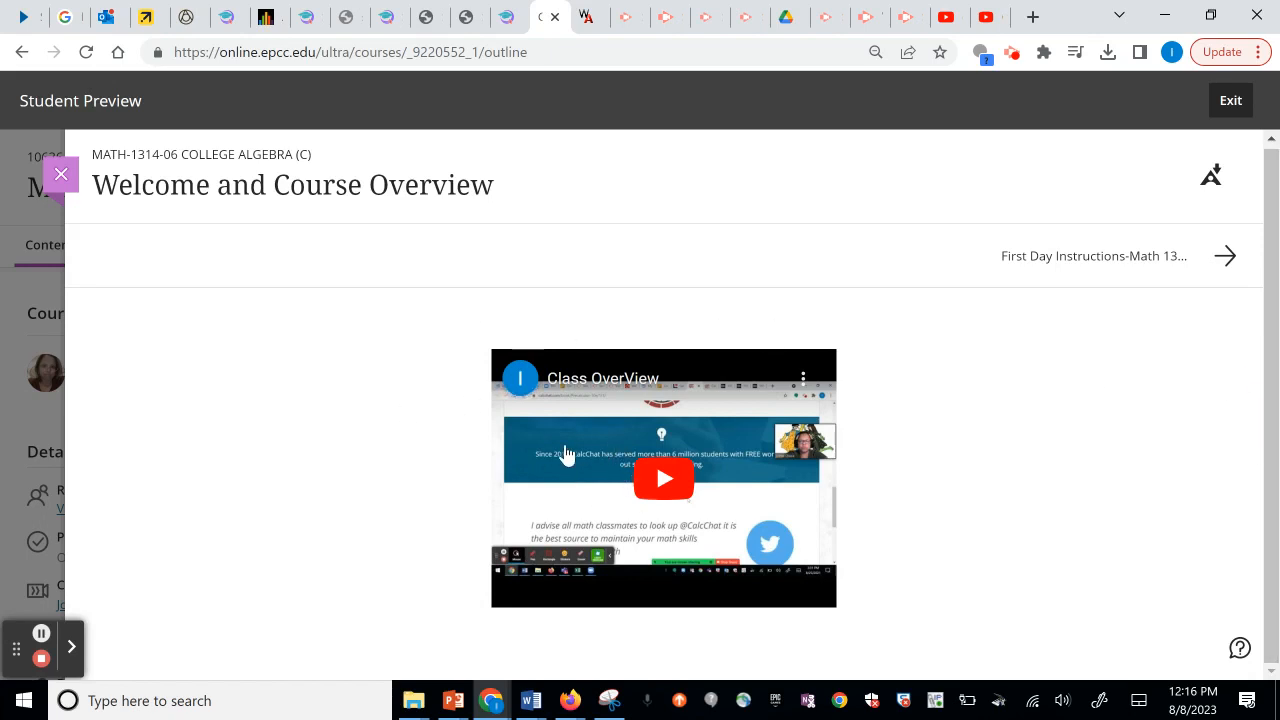
left_click(672, 485)
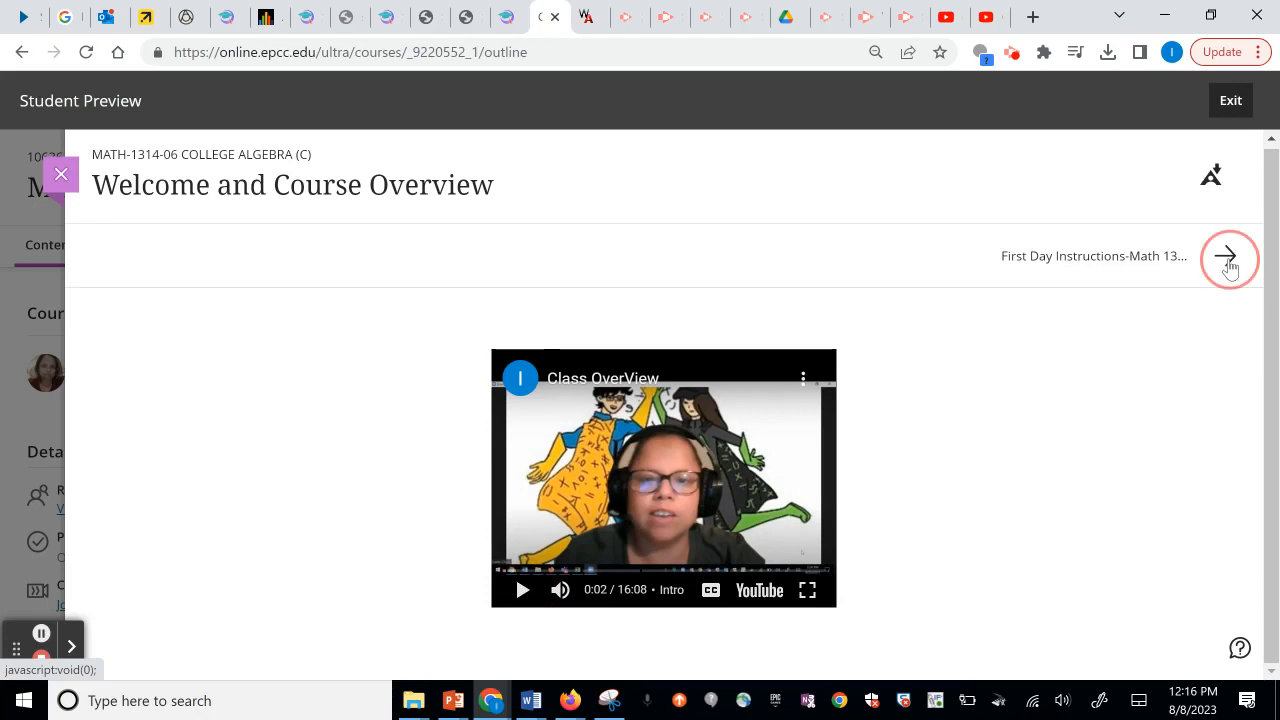
Step through the First Day Instructions, syllabus, course description, and Remind_CRN 21133 PDFs.
left_click(1226, 260)
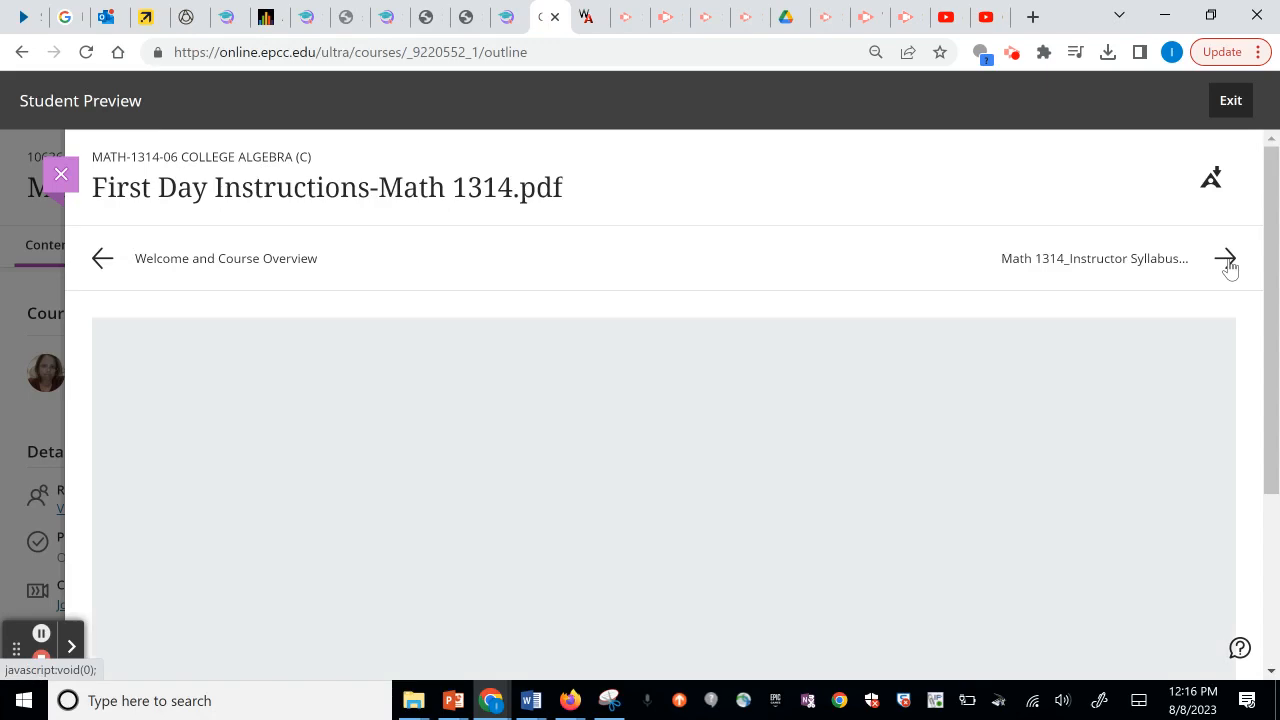
mouse_move(1276, 257)
left_mouse_down()
mouse_move(1278, 428)
mouse_move(1252, 250)
left_mouse_up()
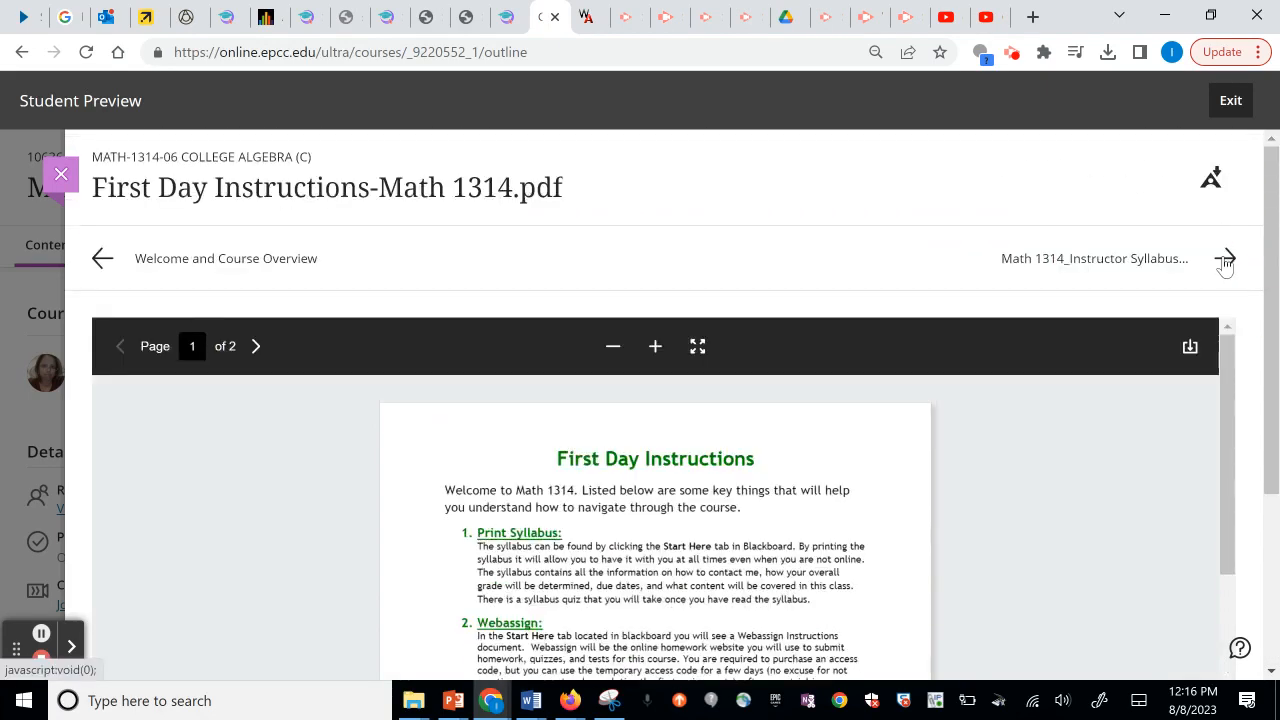
left_click(1226, 260)
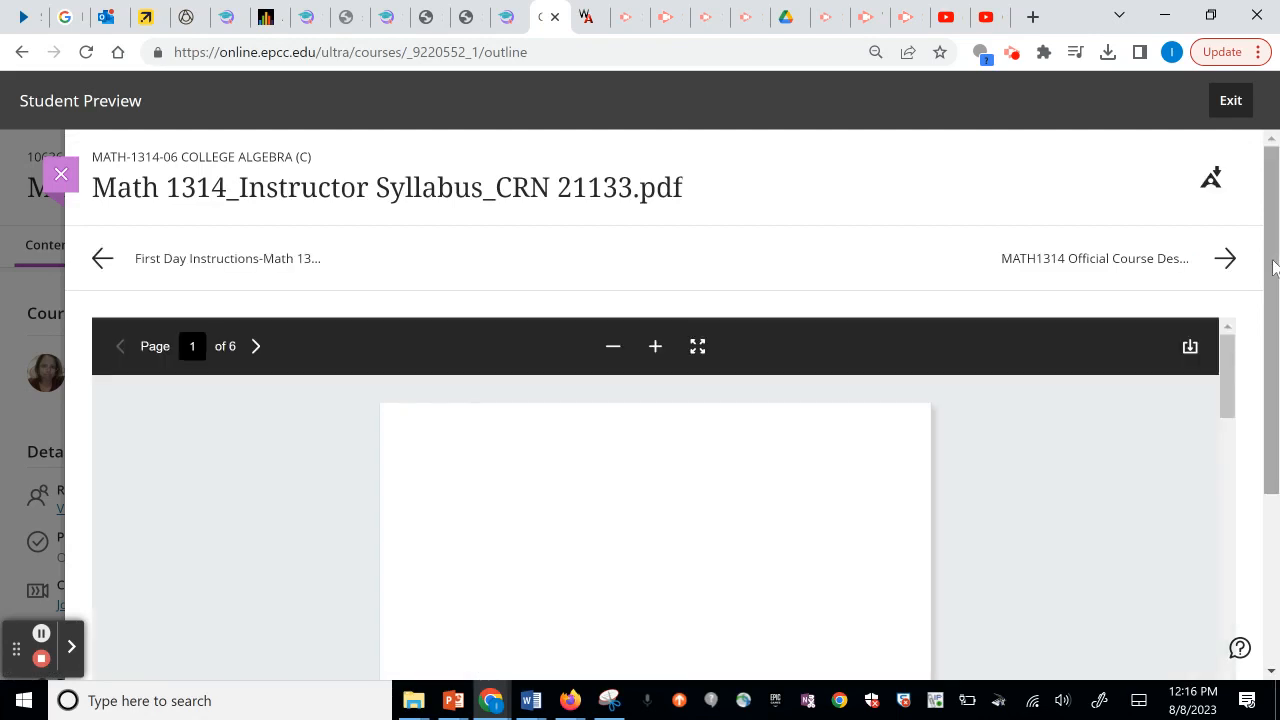
scroll(1263, 257, "down", 1)
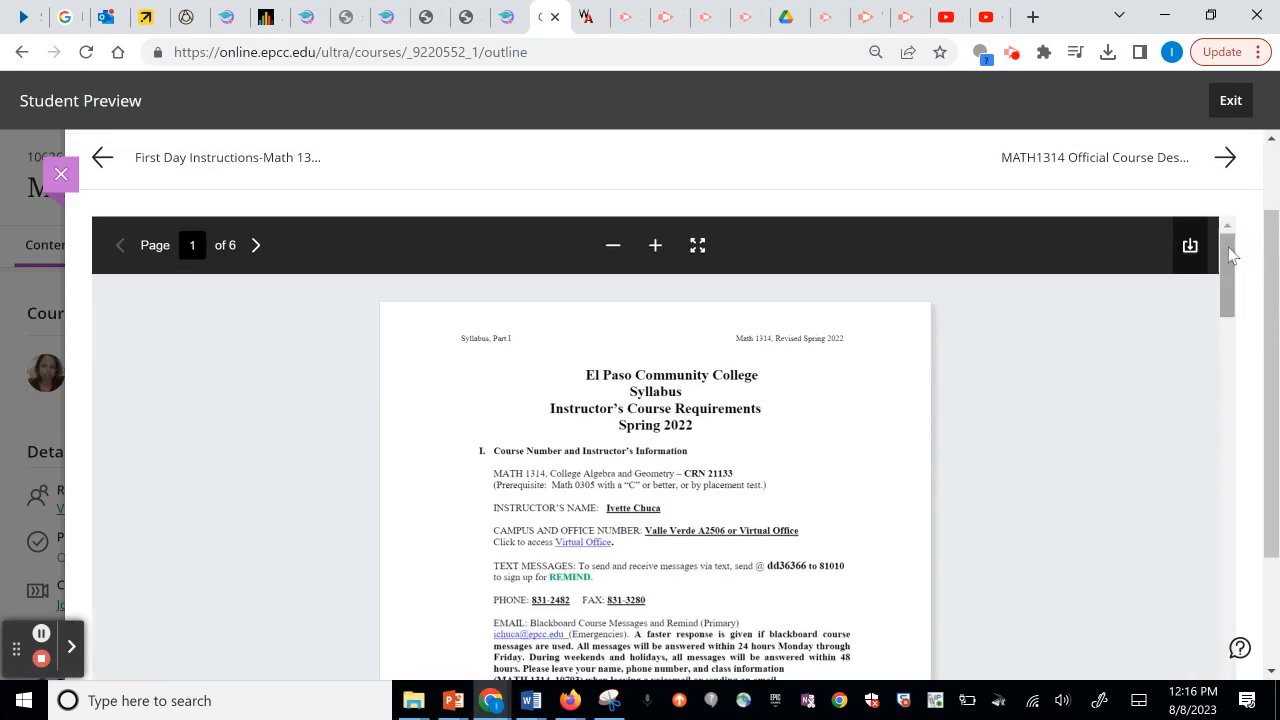
left_click(1226, 160)
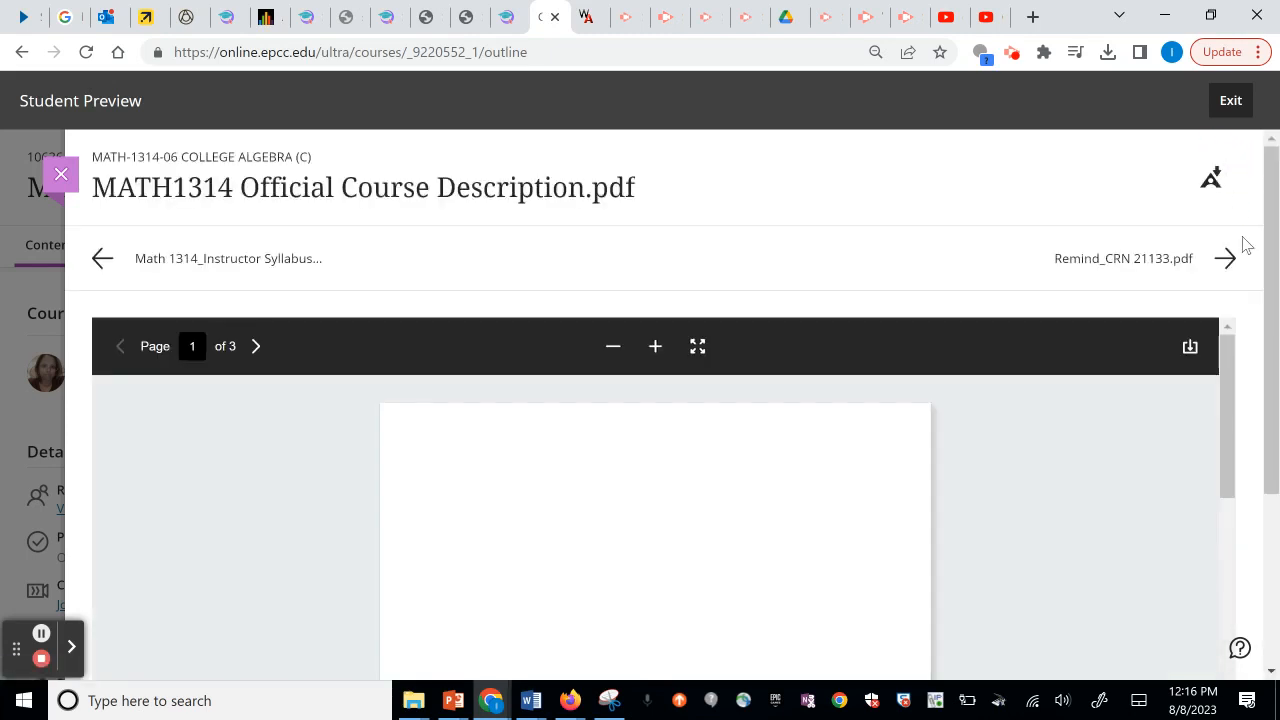
left_click(1228, 262)
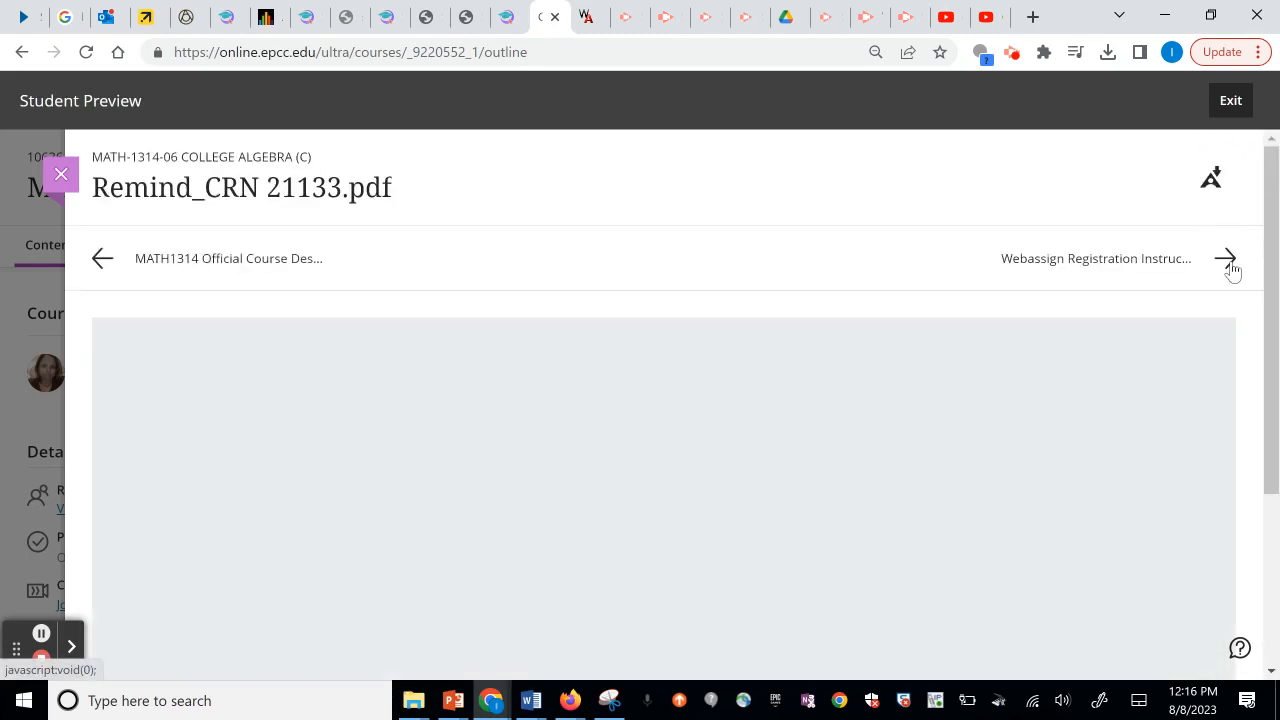
Continue past the Webassign registration PDF to the Fall 2023_Math 1314_CRN 10636 link, stepping back once.
scroll(1265, 275, "down", 1)
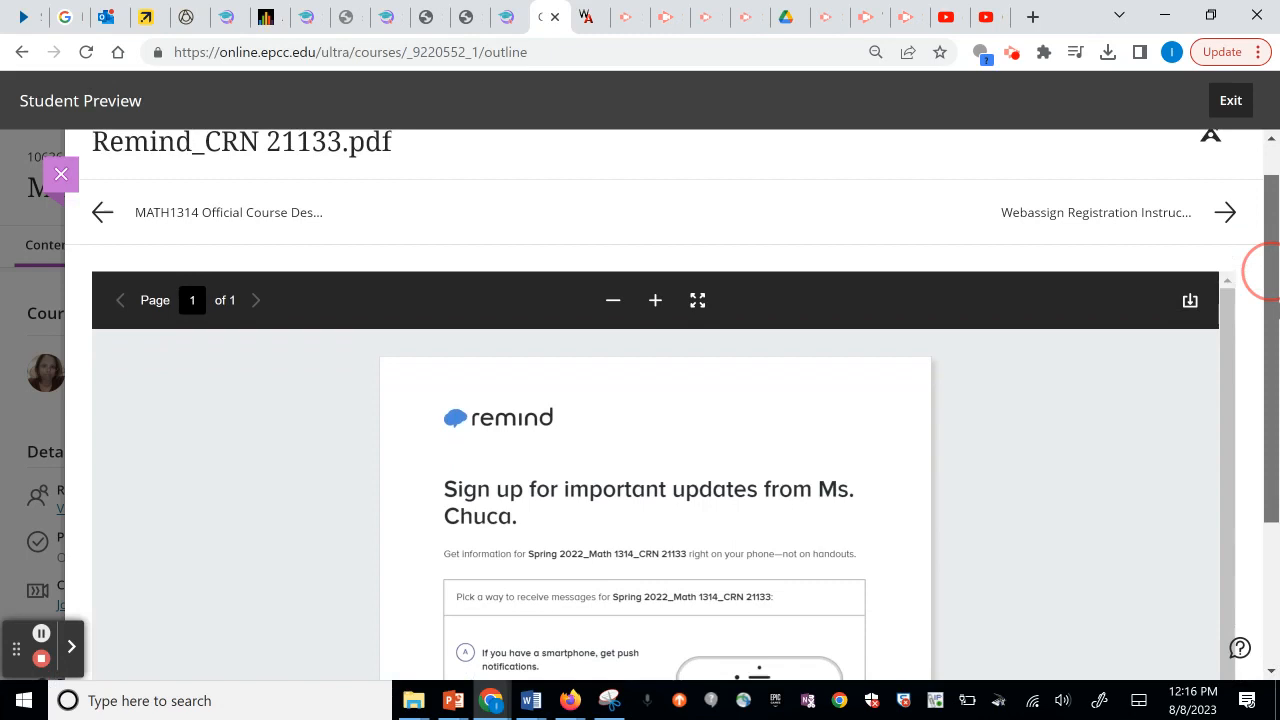
left_click(1227, 208)
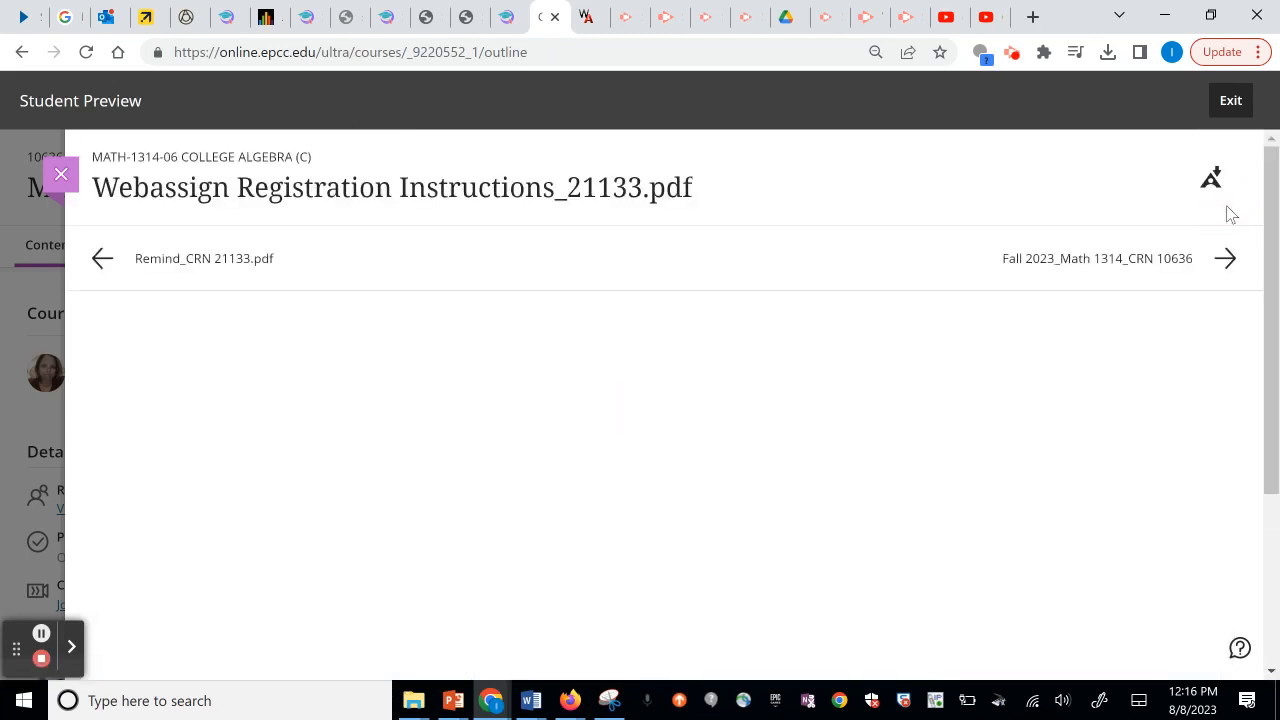
scroll(1265, 236, "down", 1)
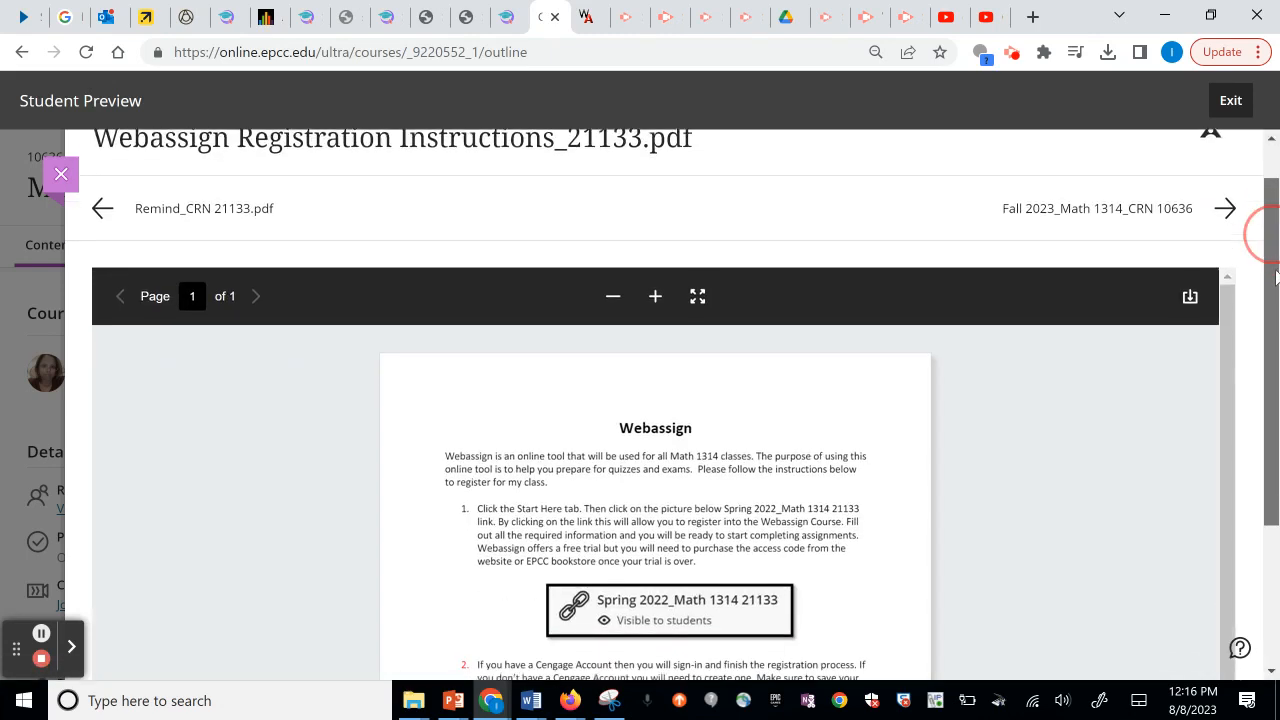
left_click(1230, 198)
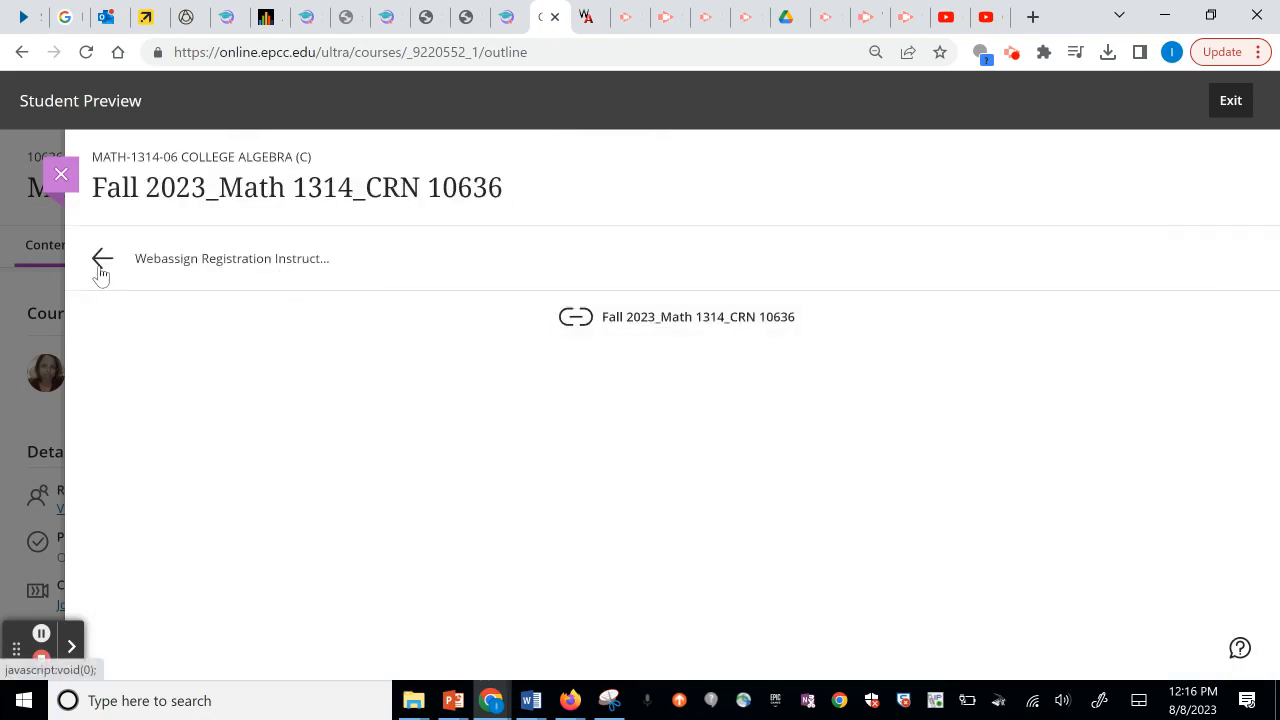
left_click(100, 268)
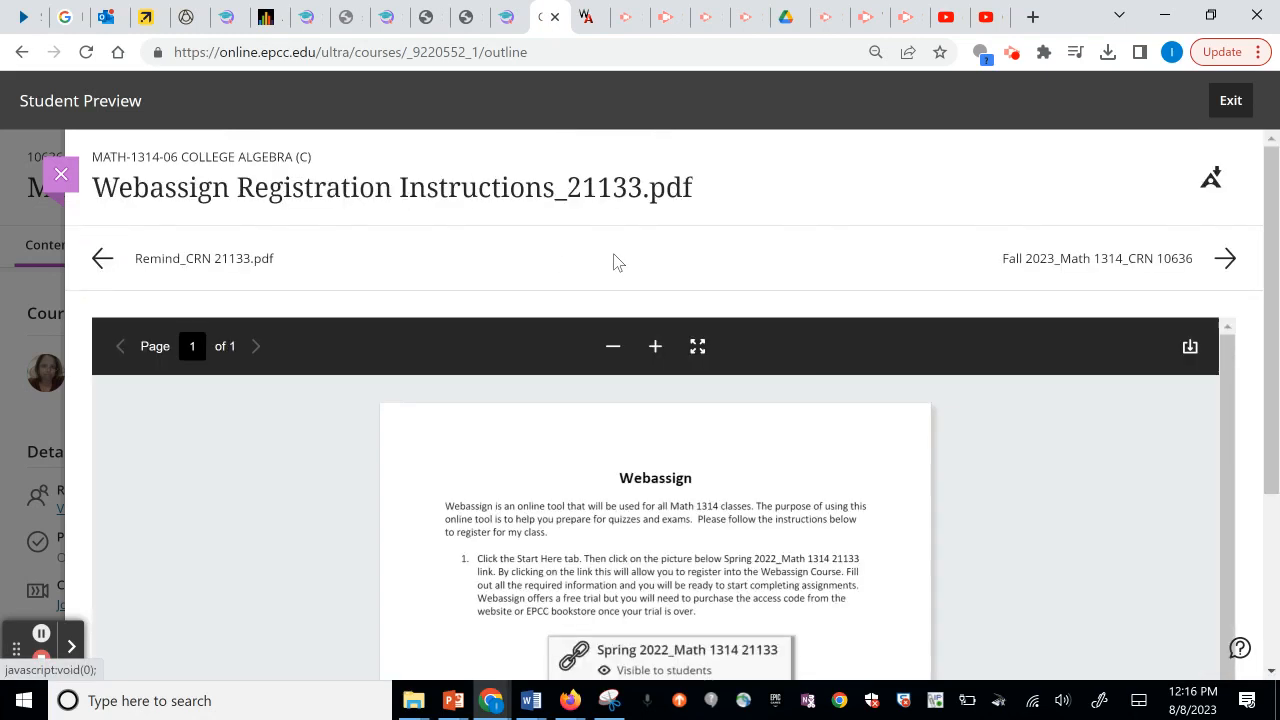
left_click(1230, 260)
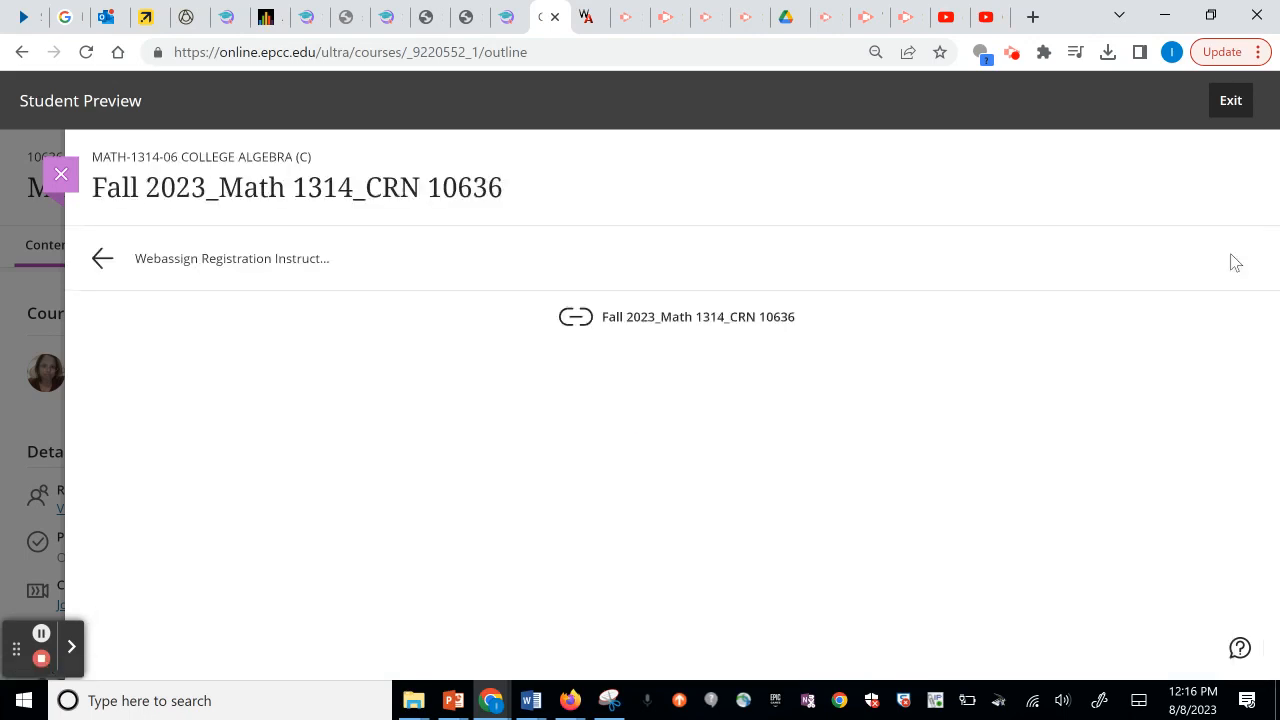
Close the item viewer, expand Week 1, and open the 10-point Create Your Virtual Name Tag discussion.
left_click(52, 176)
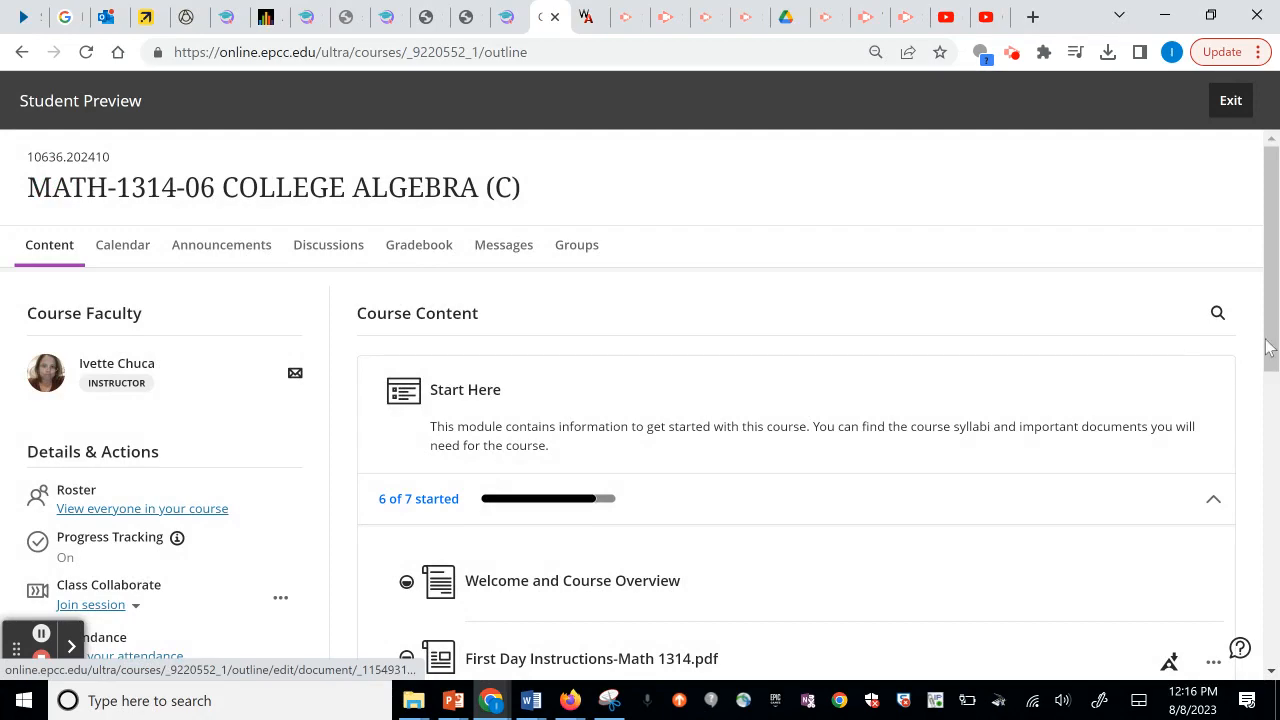
scroll(1268, 345, "down", 7)
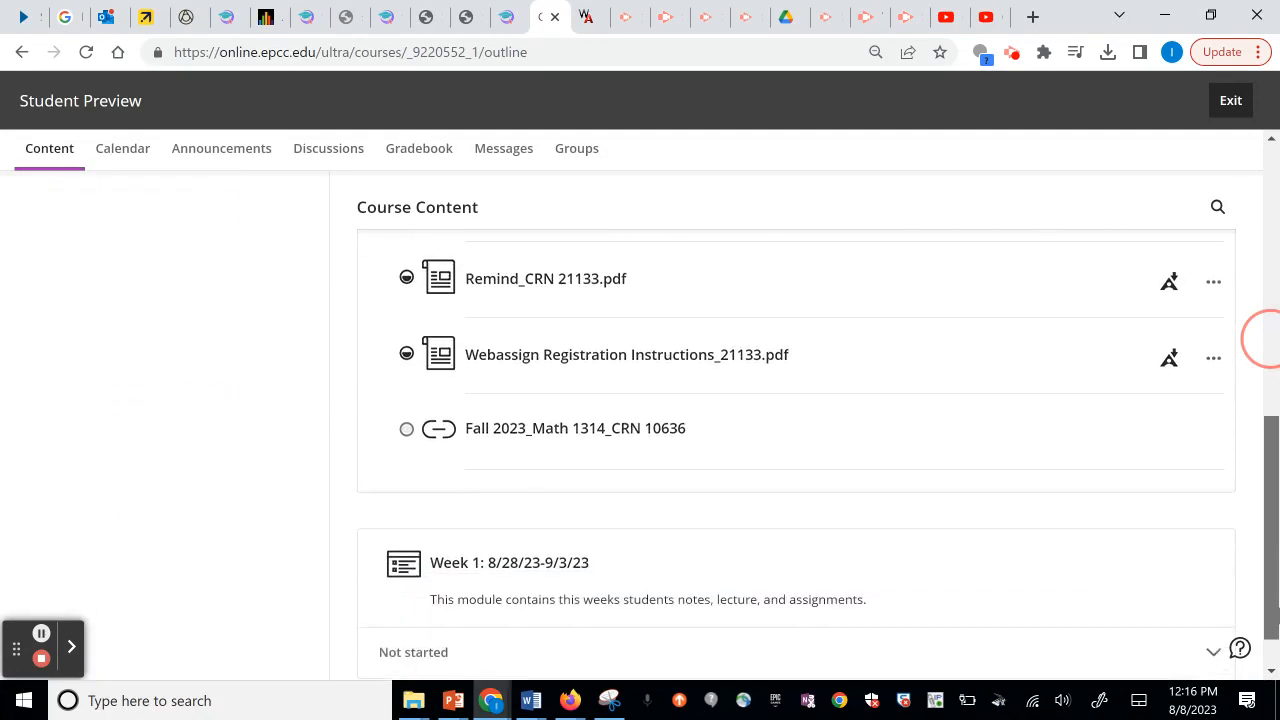
scroll(1265, 340, "down", 1)
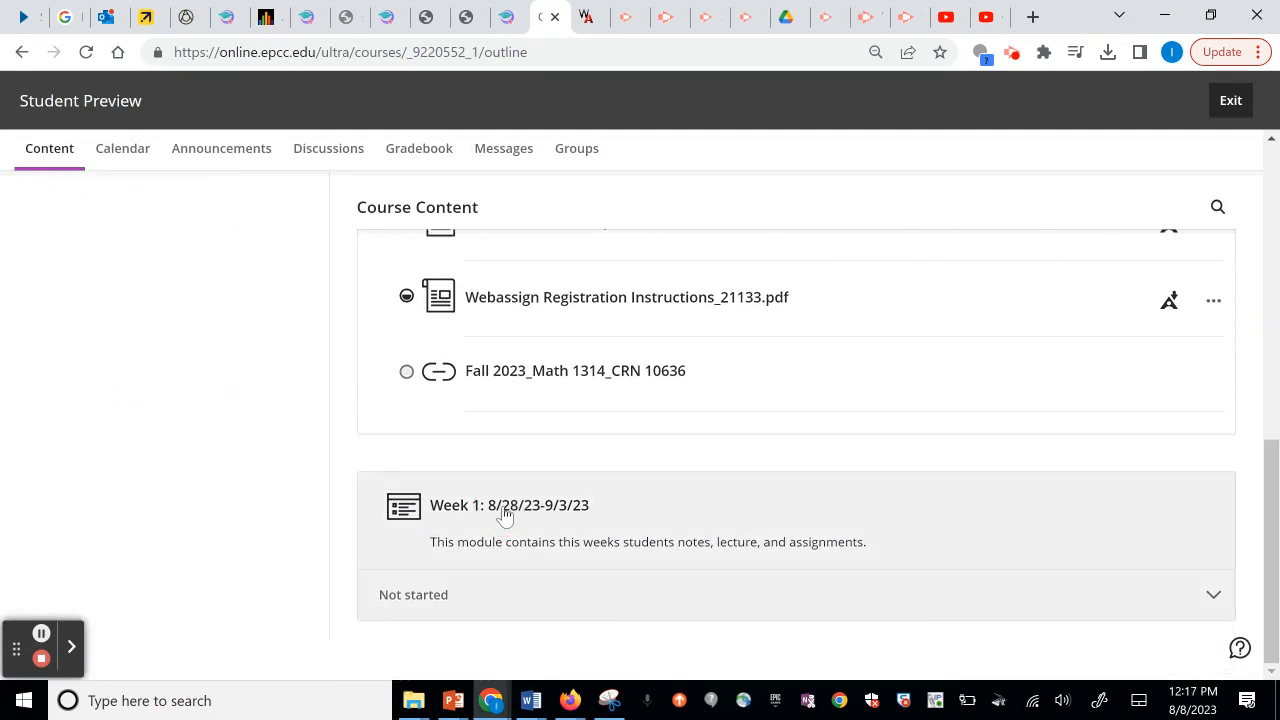
left_click(505, 513)
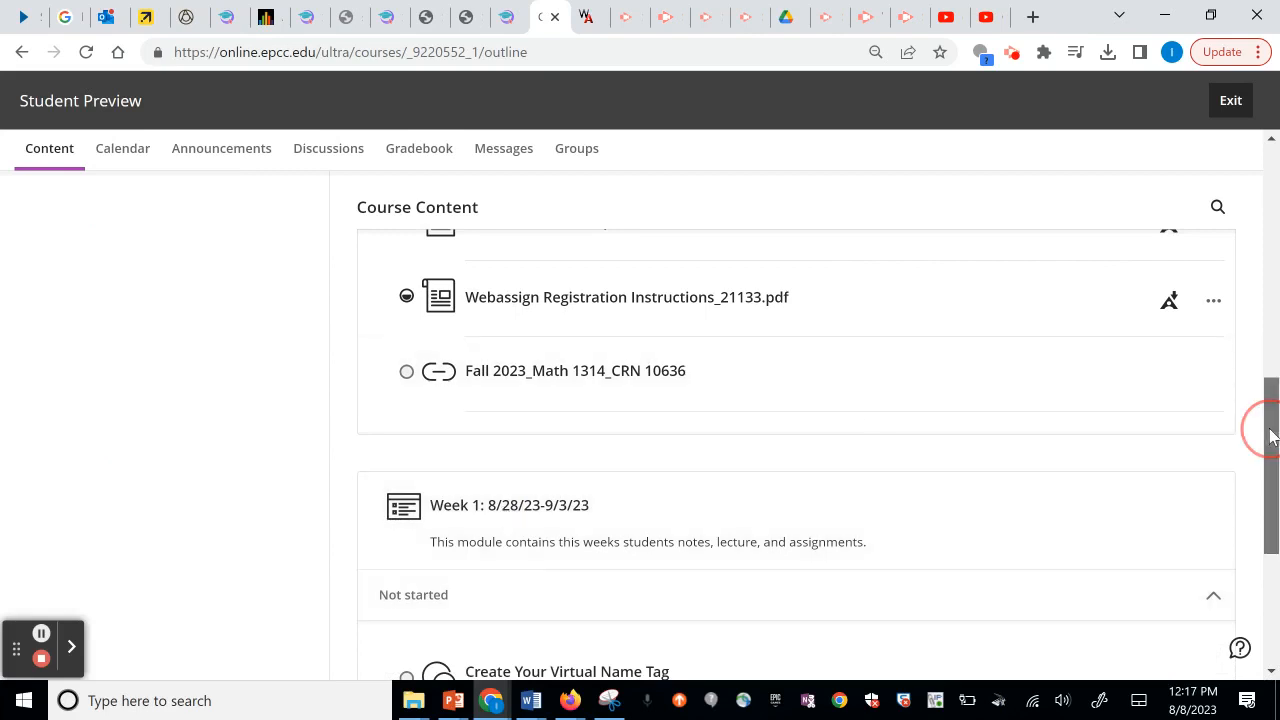
left_click_drag(1268, 423, 1268, 520)
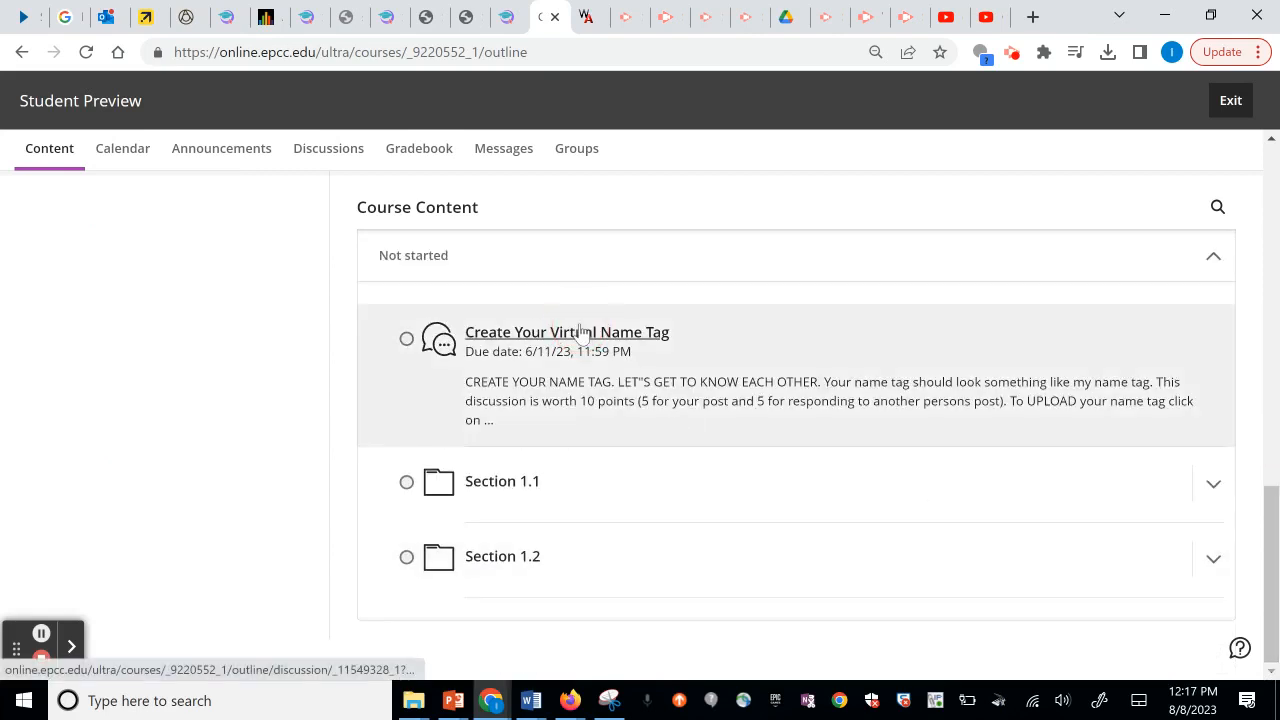
left_click(581, 332)
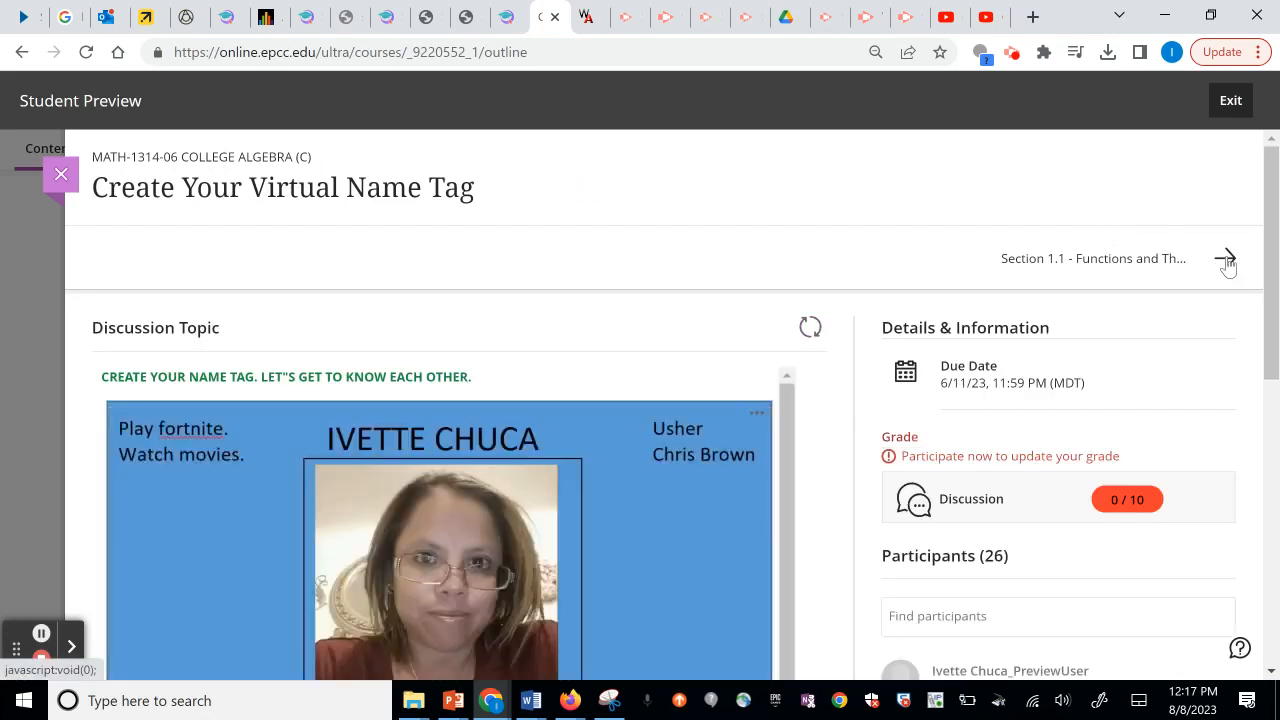
In student preview, advance from Section 1.1 through Homework Section 1.1 to Section 1.2-Graphs of Equations.
left_click(1226, 260)
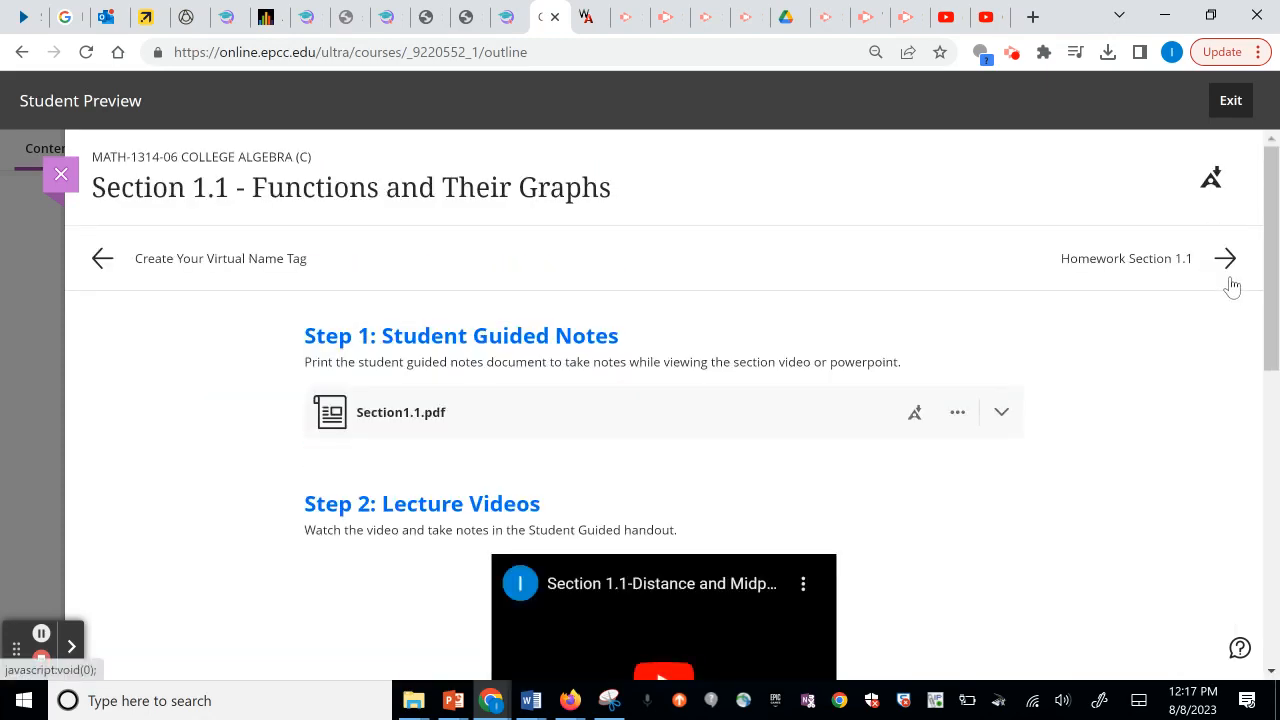
scroll(1266, 258, "down", 4)
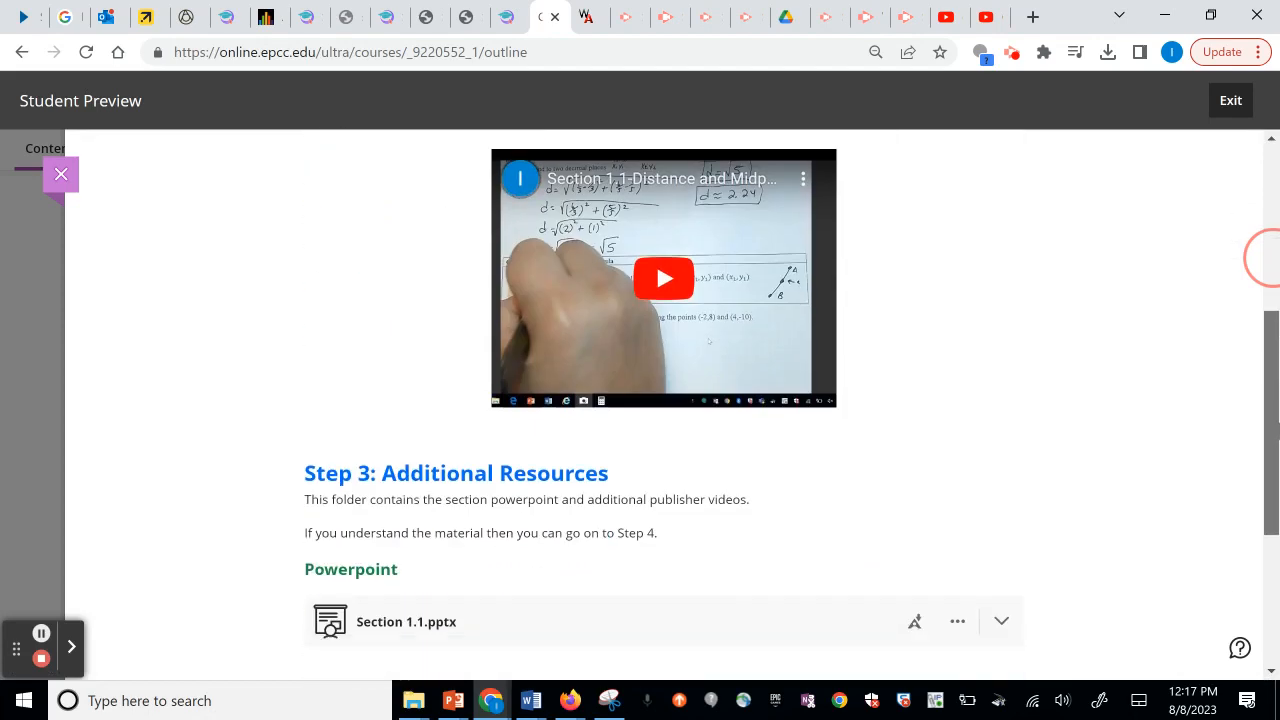
scroll(1266, 258, "down", 3)
scroll(1245, 300, "up", 6)
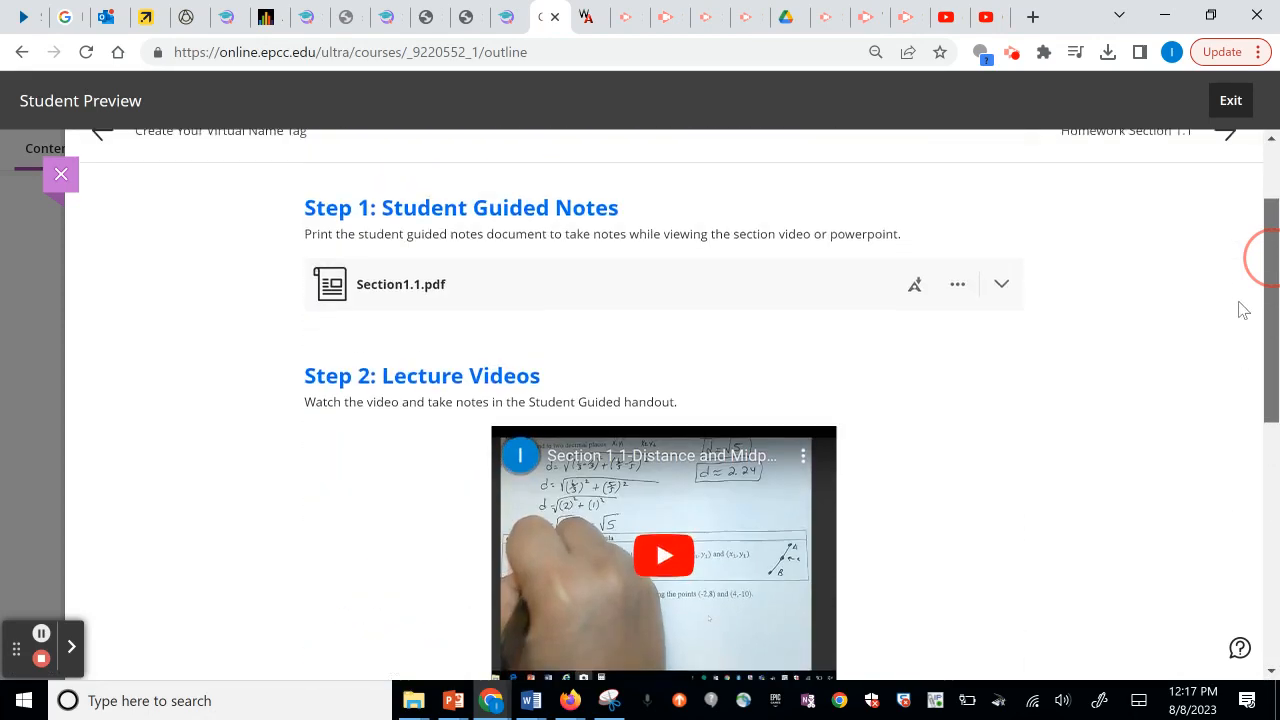
scroll(1243, 310, "up", 2)
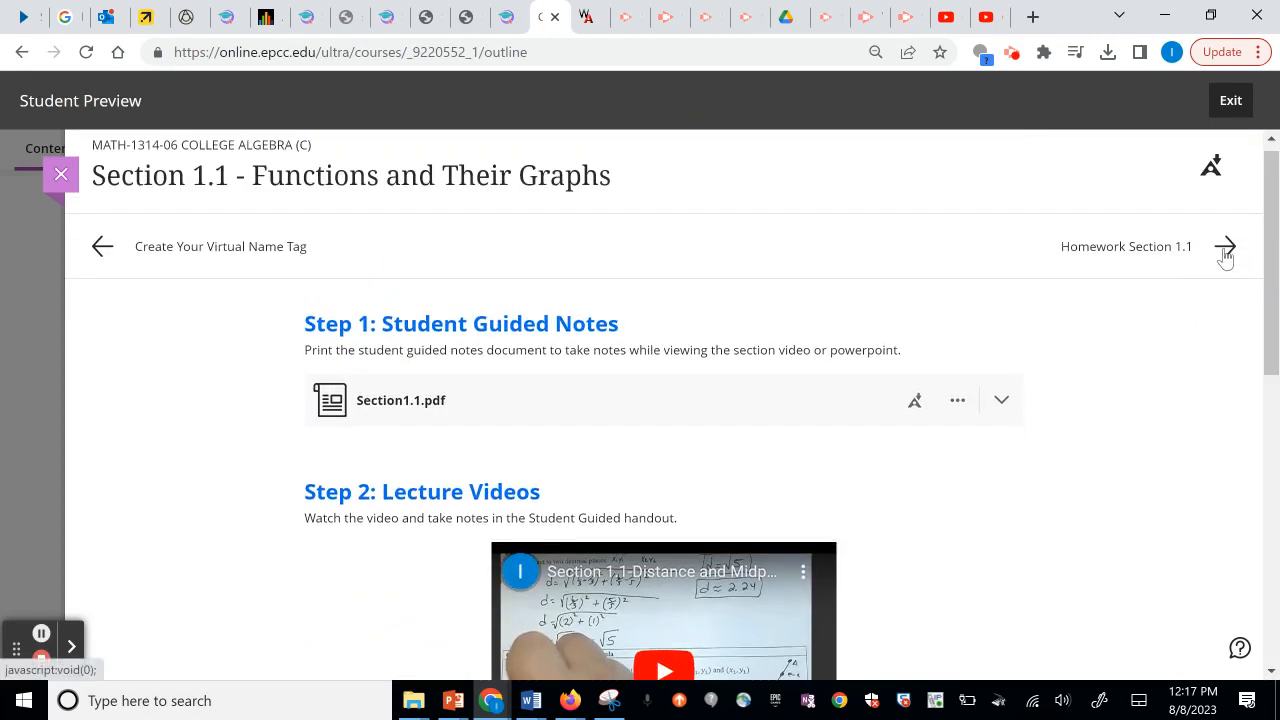
left_click(1225, 247)
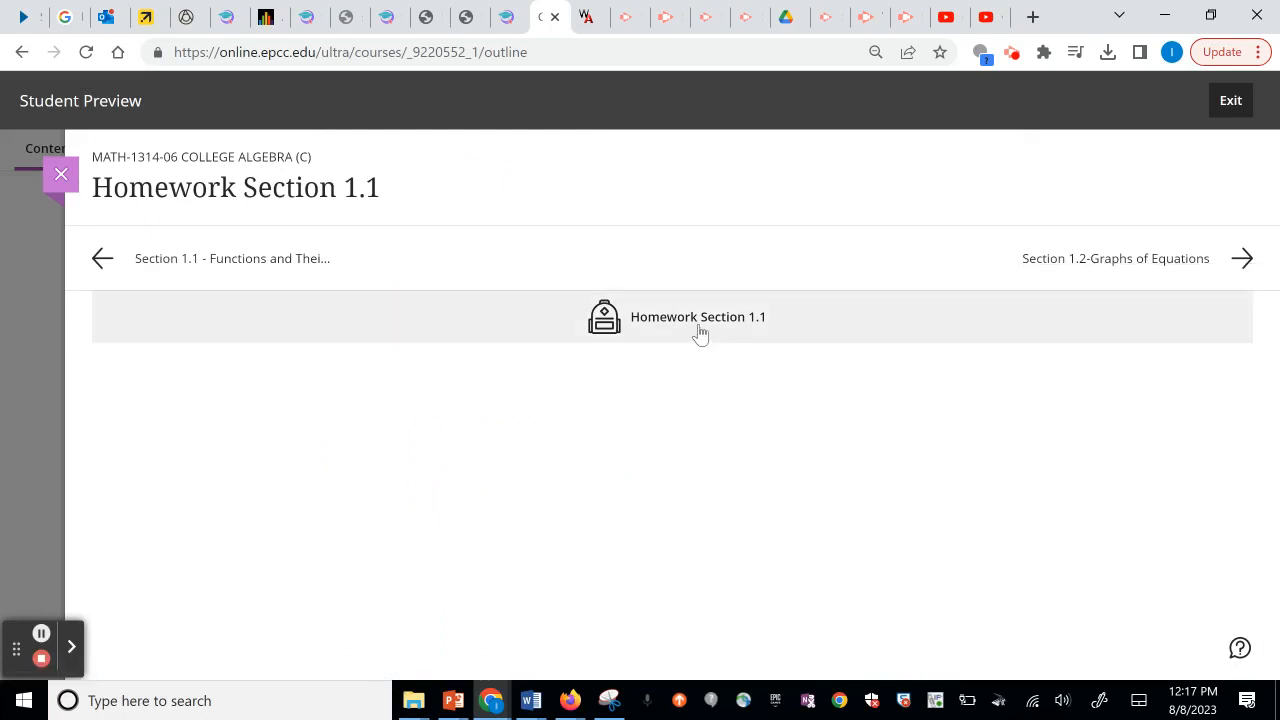
left_click(1243, 260)
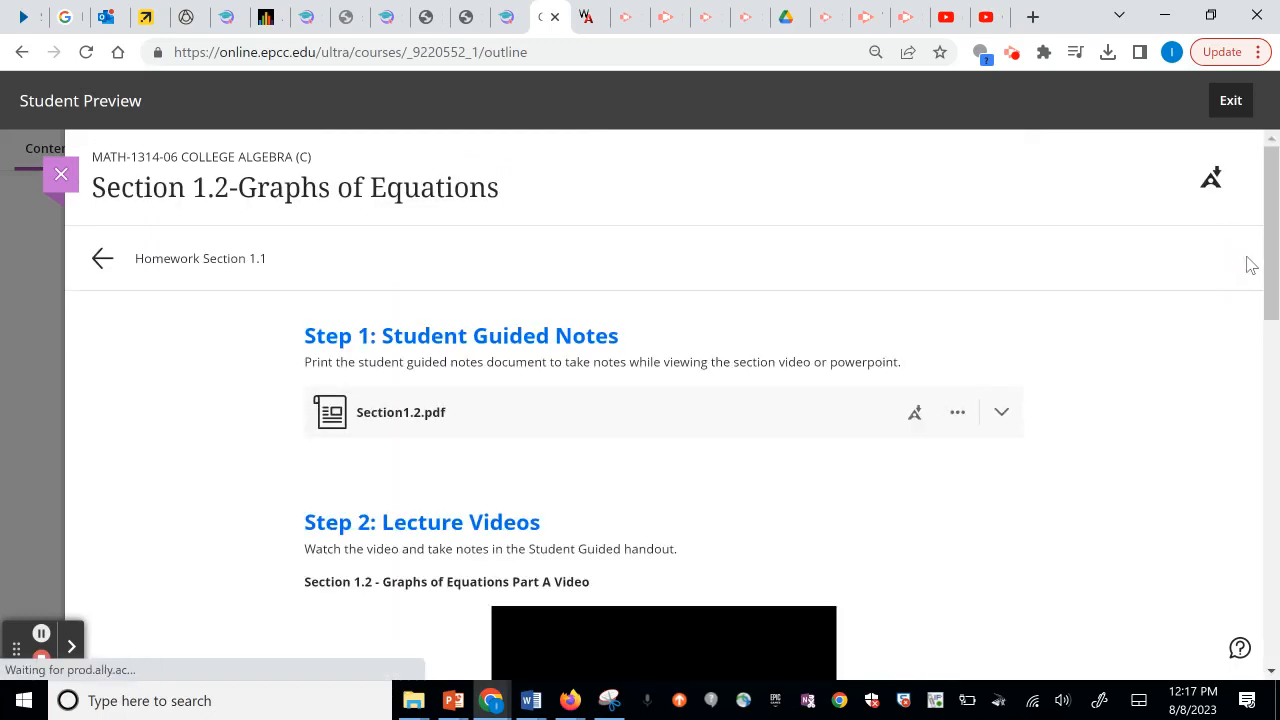
left_click_drag(1268, 240, 1262, 183)
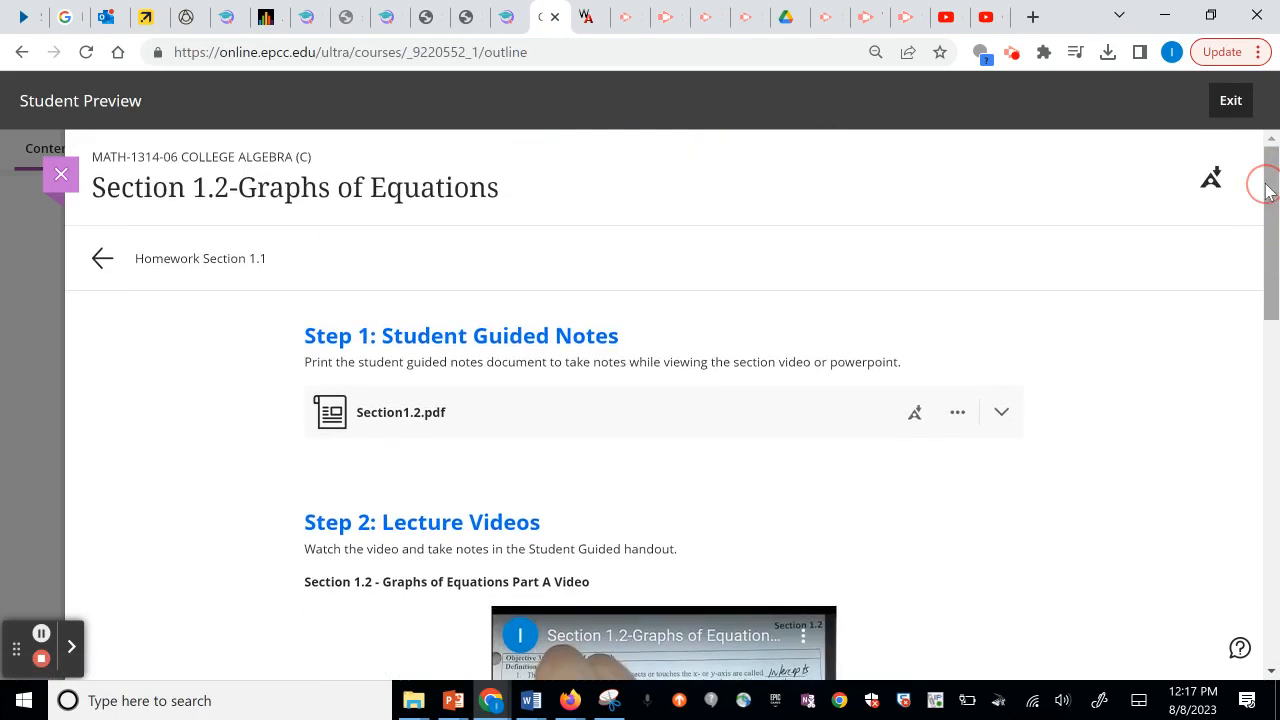
Close the Section 1.2 lesson to return to the course content.
left_click(1222, 112)
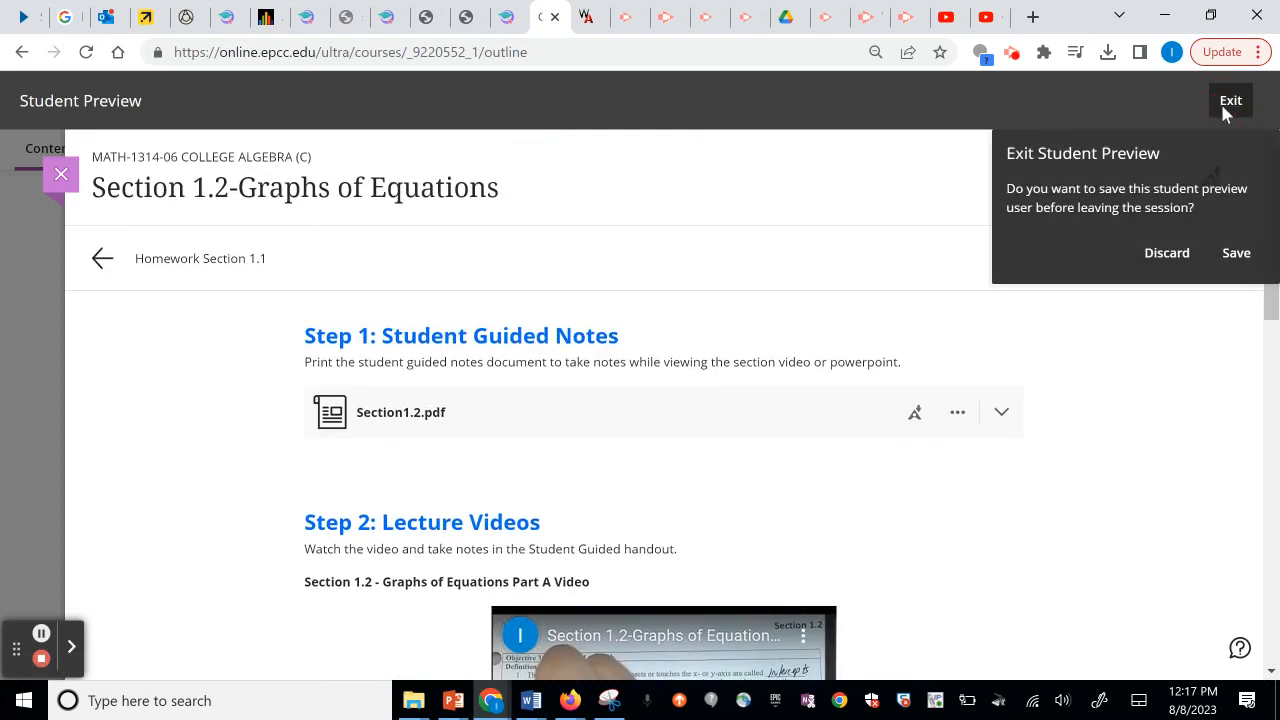
left_click(1180, 258)
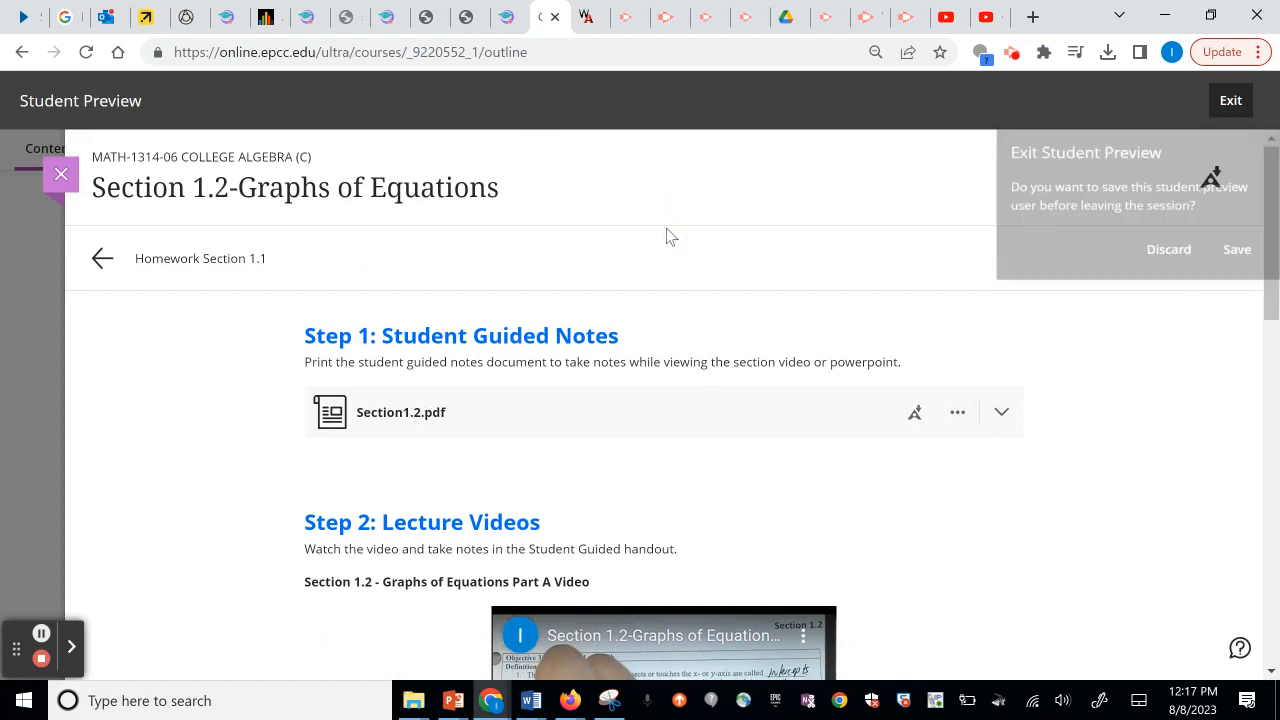
left_click(61, 174)
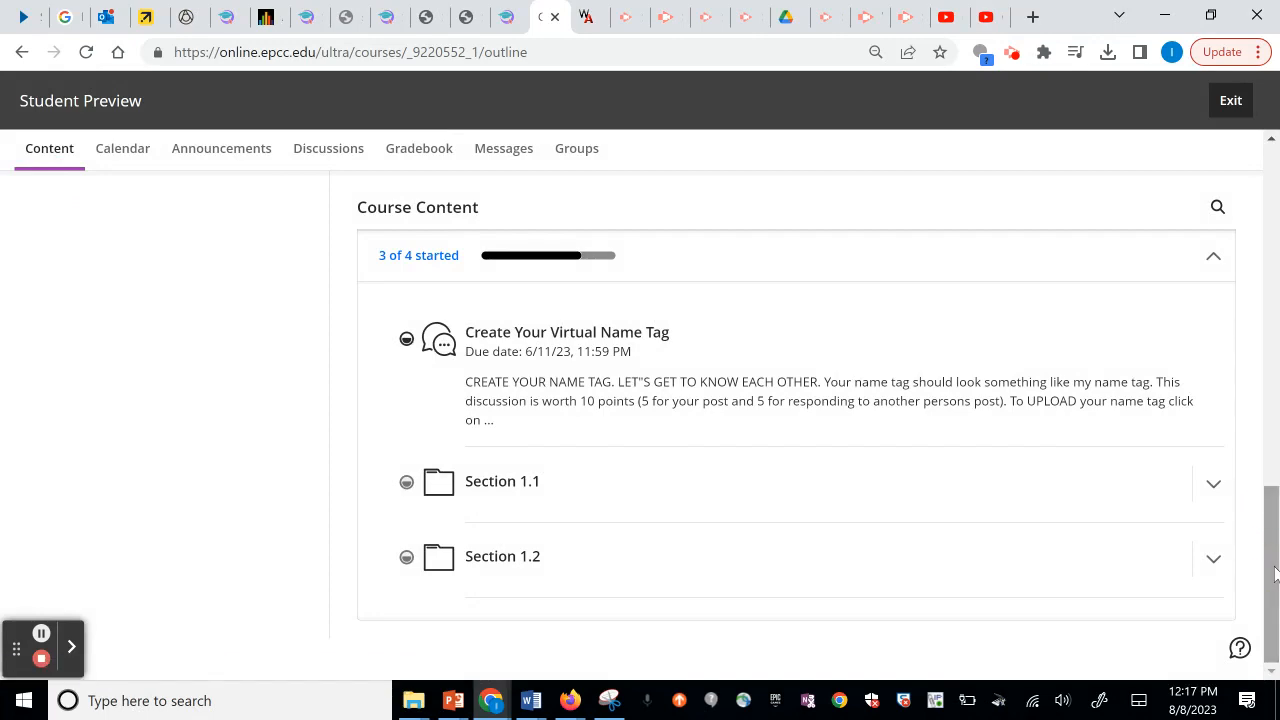
Scroll over the course content as a student, then exit student preview, discarding the preview user.
left_click_drag(1274, 568, 1252, 269)
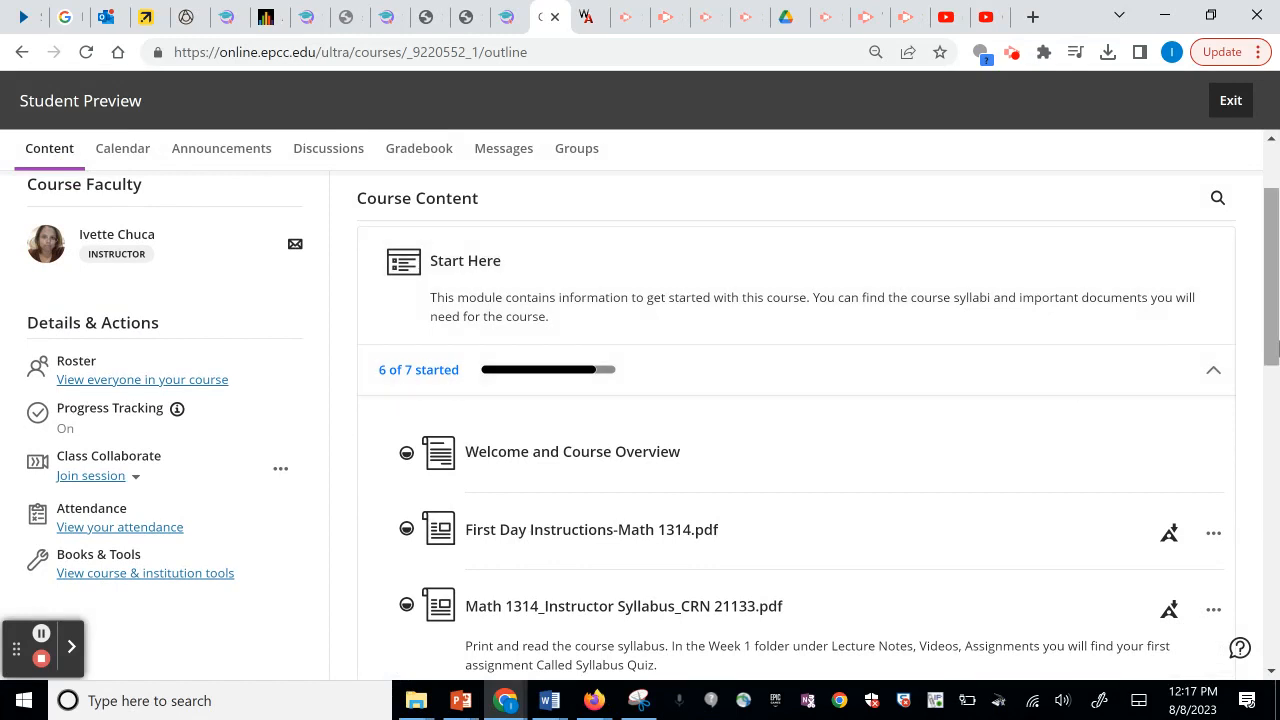
left_click_drag(1268, 323, 1274, 480)
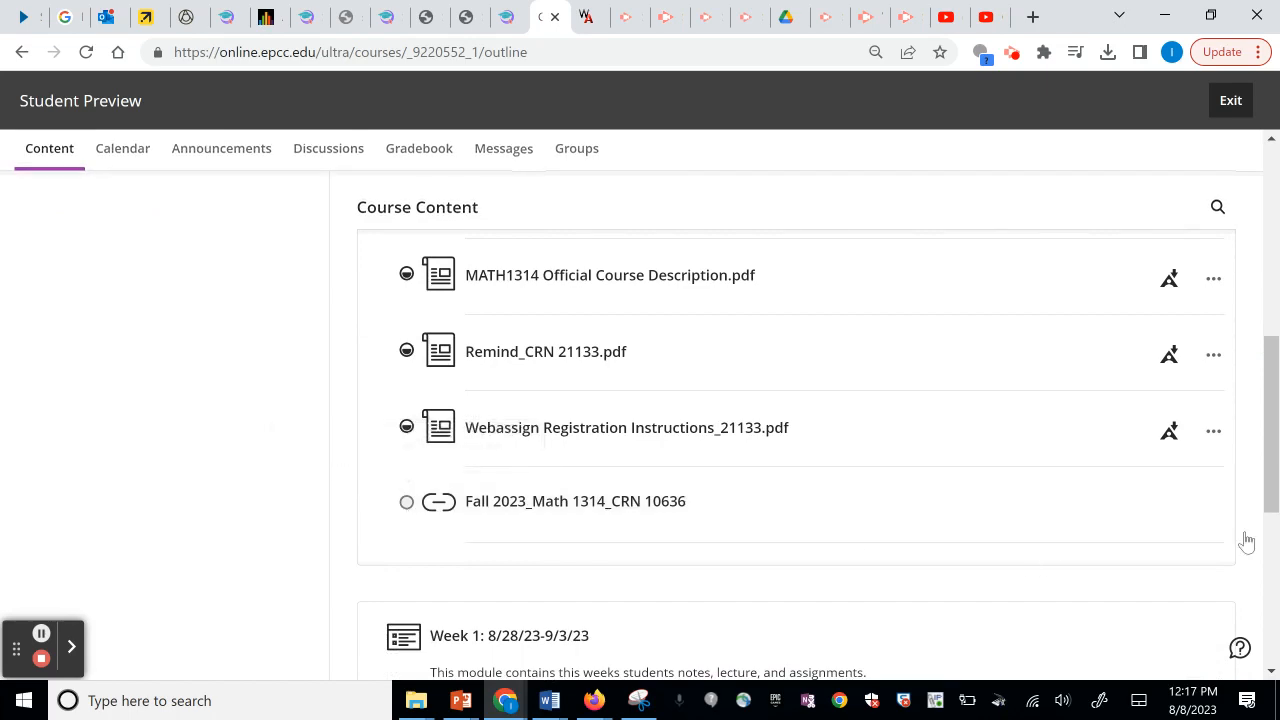
left_click(1274, 481)
scroll(1274, 481, "down", 5)
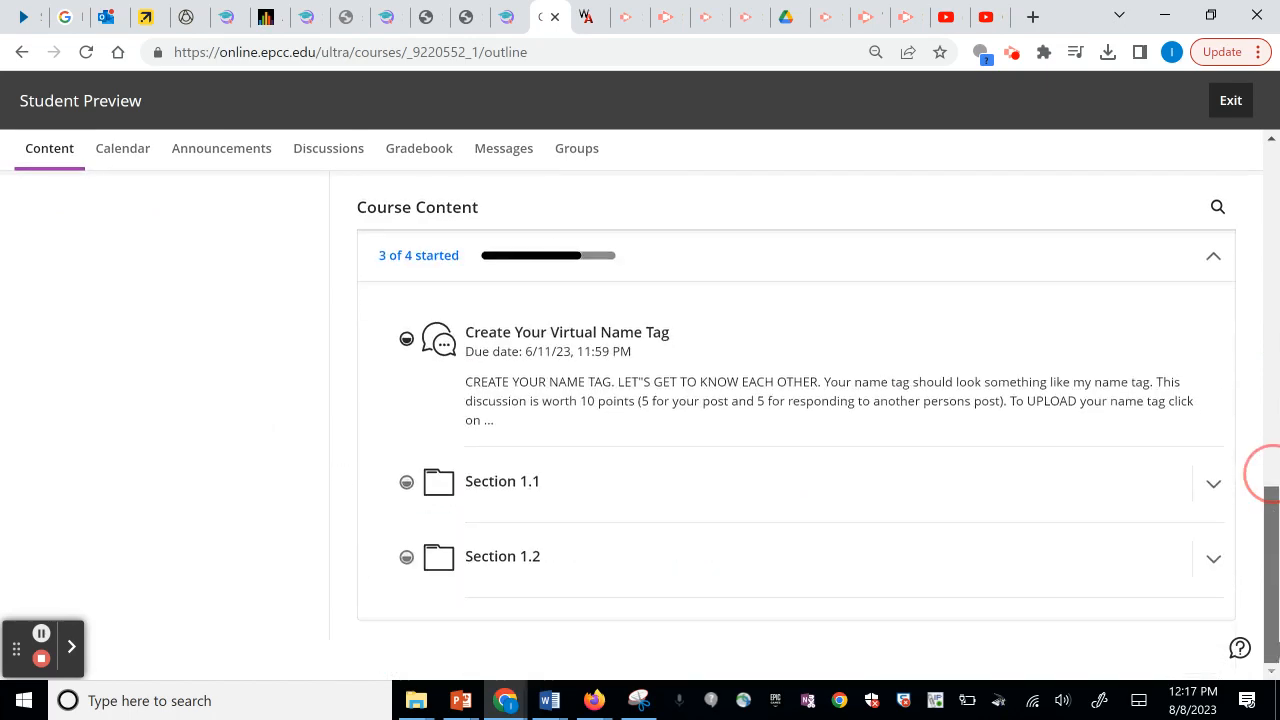
scroll(1276, 567, "up", 15)
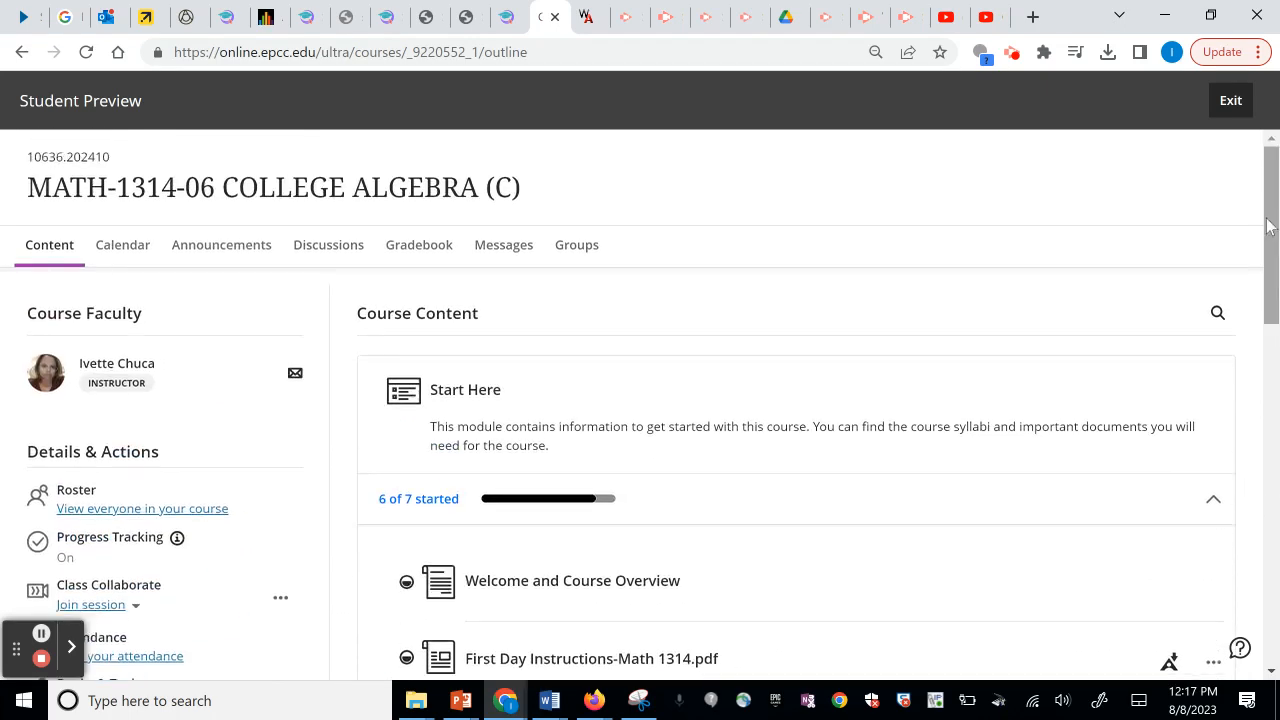
left_click(1231, 101)
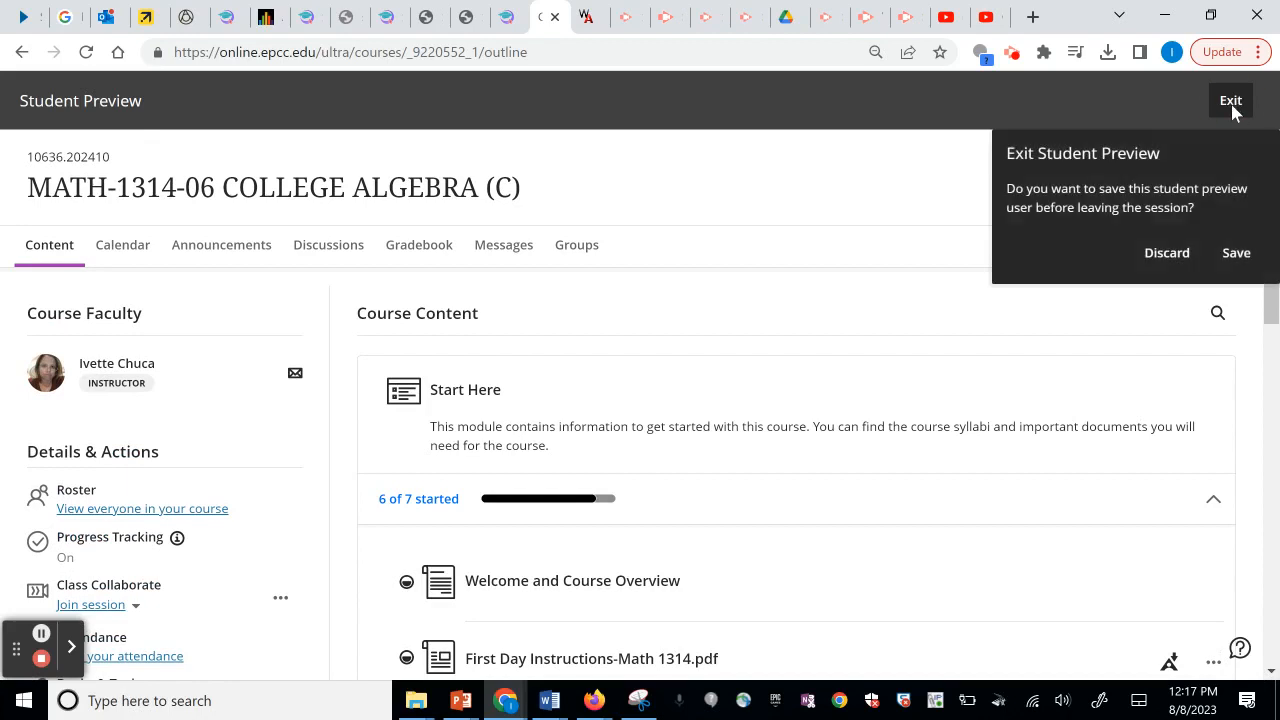
left_click(1170, 255)
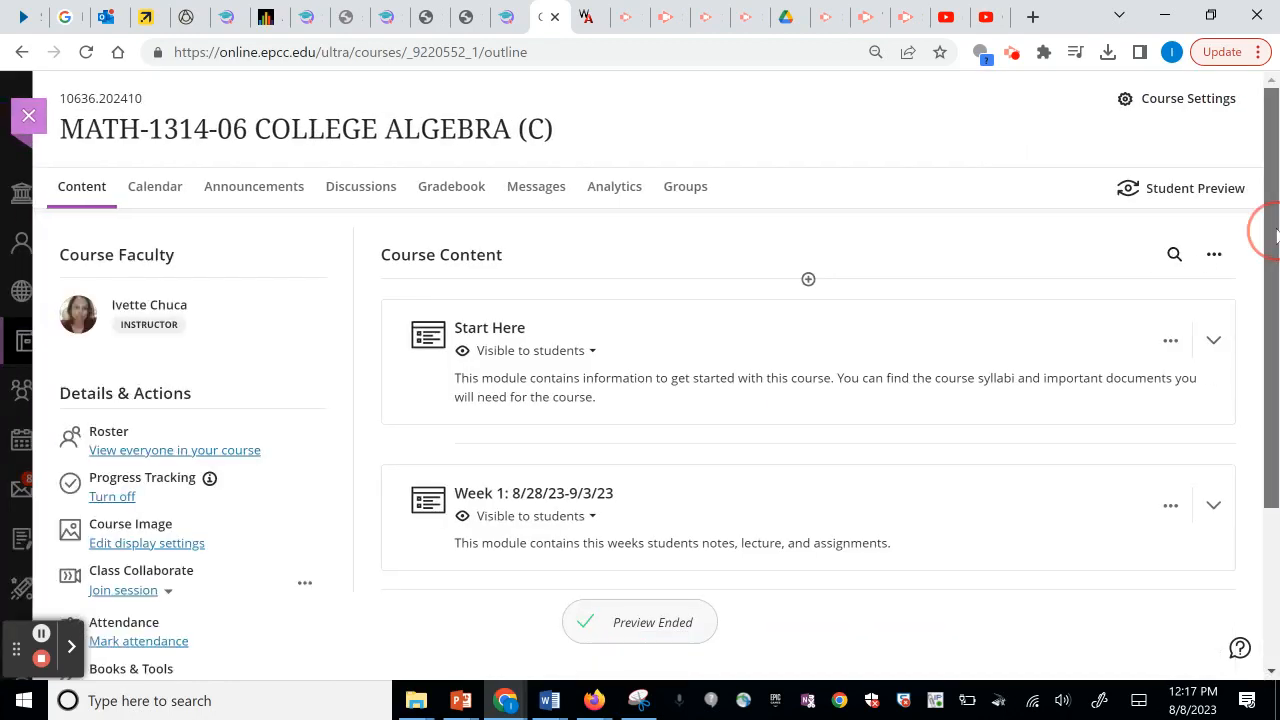
Create a folder titled 'Week 2: 8/29/22-9/4/22' below Week 1 using the suggested title, and save it.
scroll(1276, 236, "down", 2)
left_click_drag(1277, 231, 1277, 221)
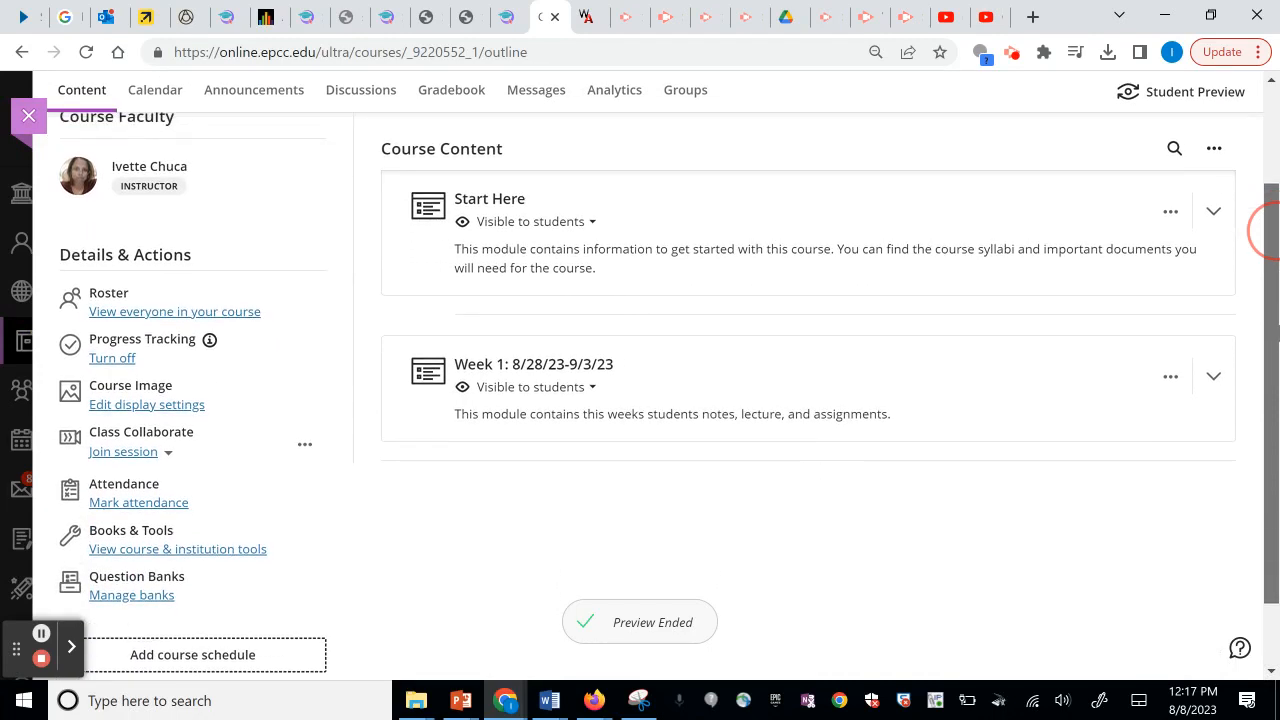
mouse_move(809, 466)
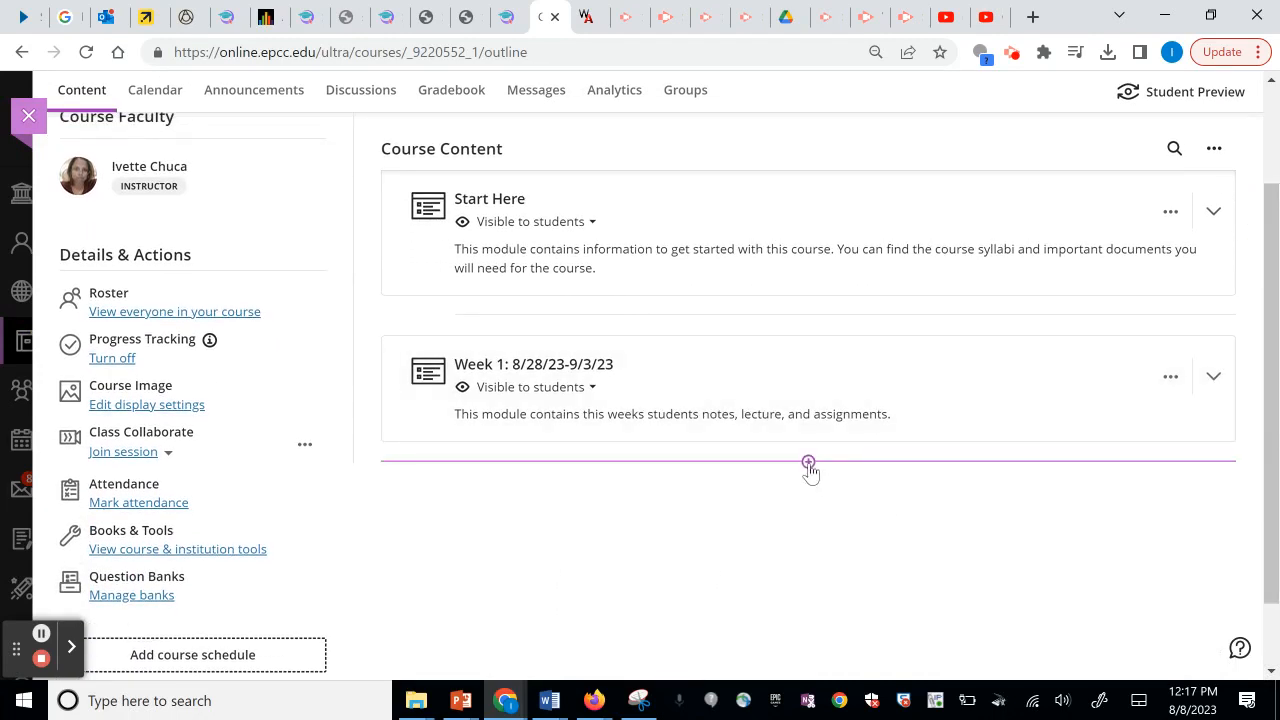
left_click(809, 463)
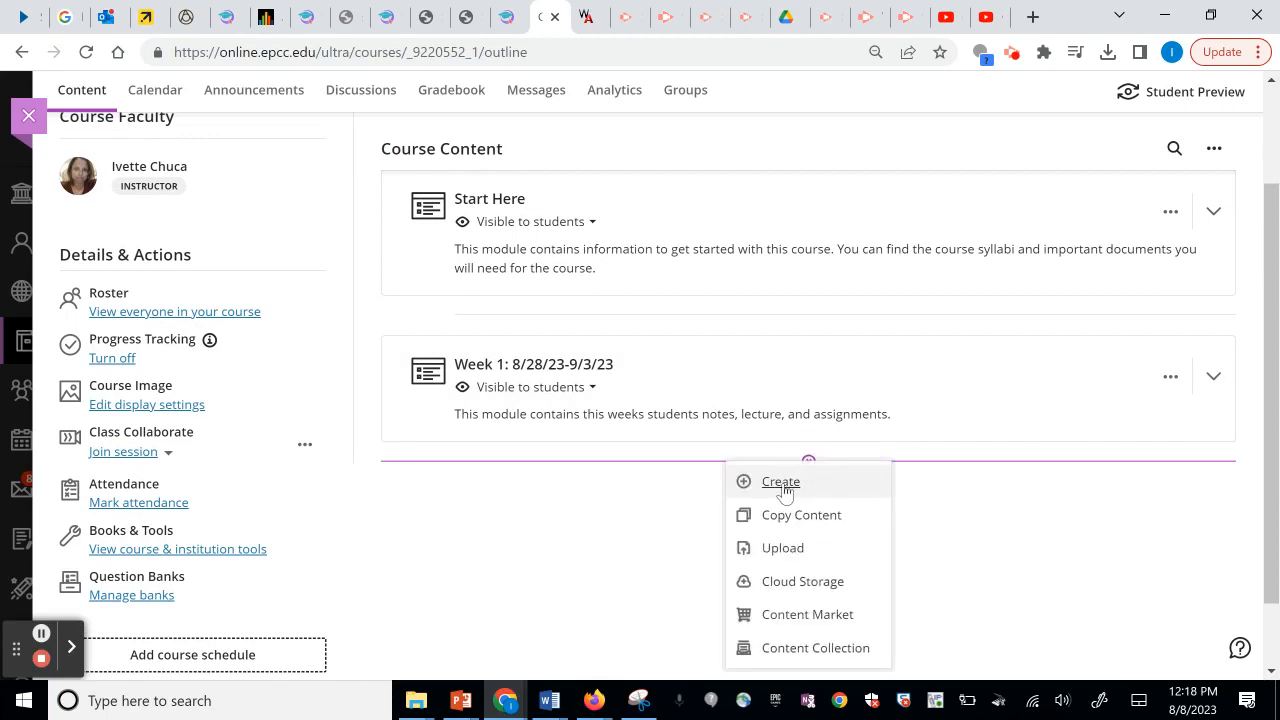
left_click(781, 483)
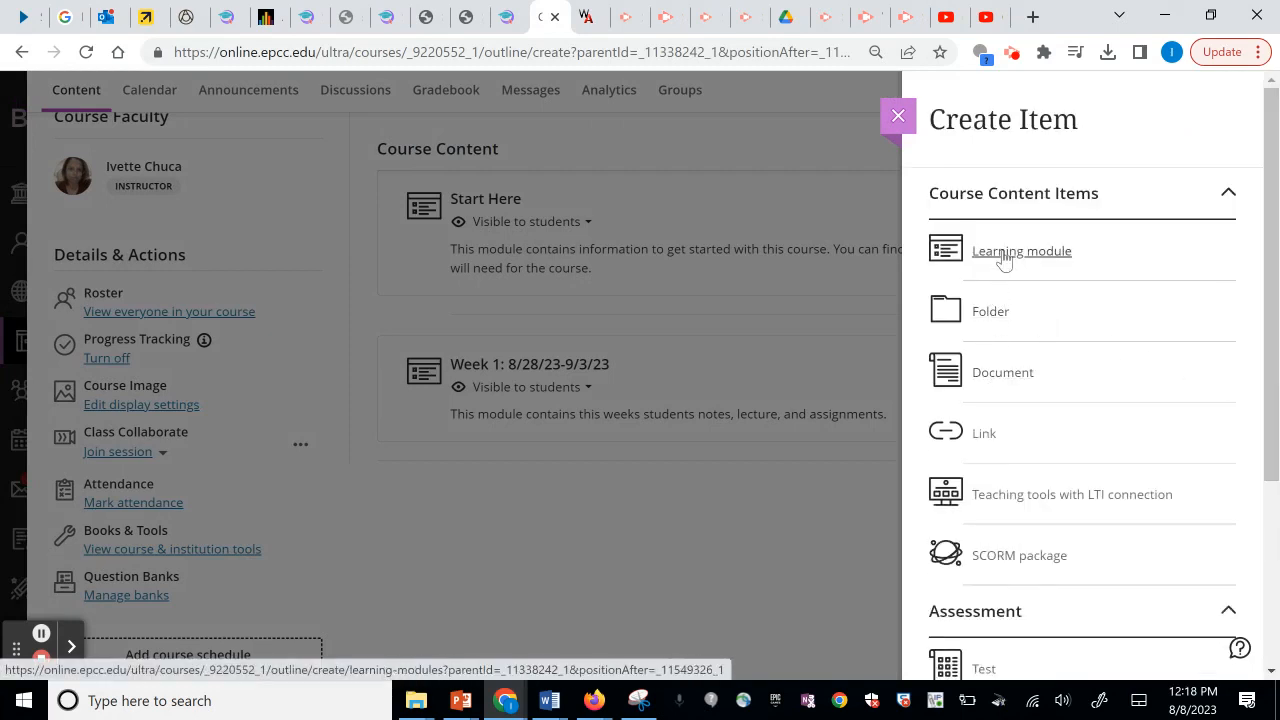
left_click(997, 315)
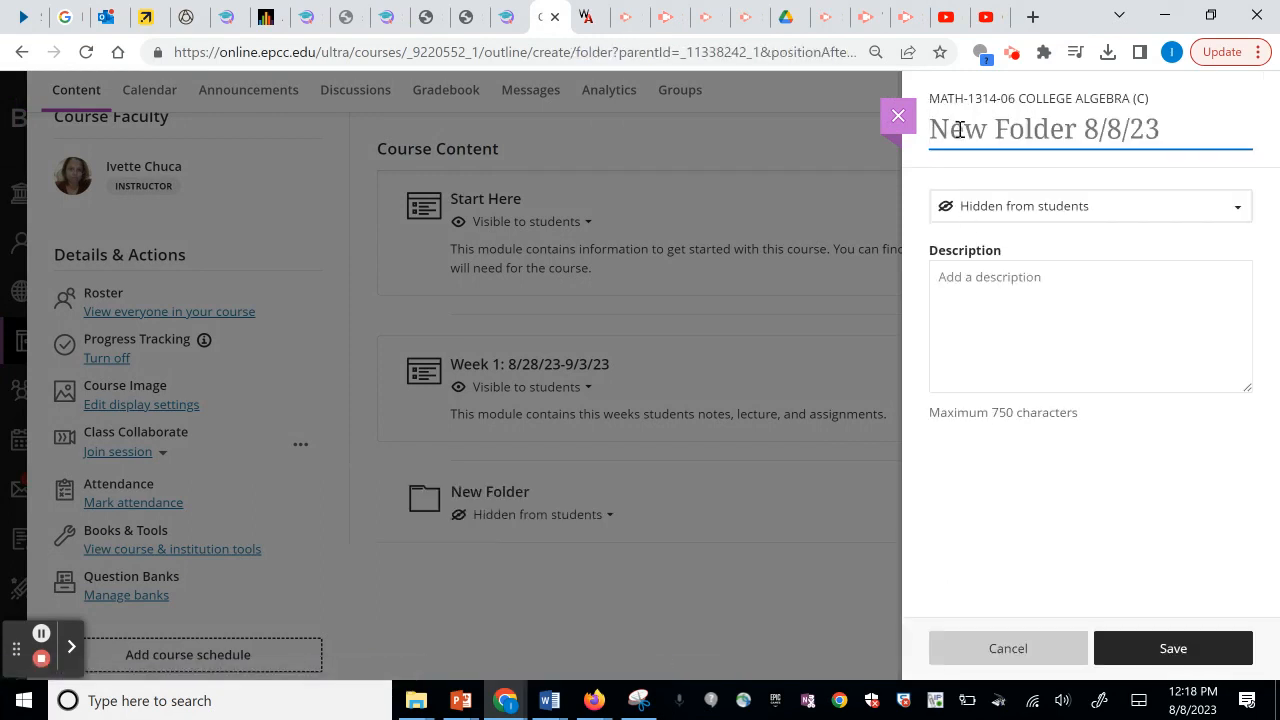
type("Week 2")
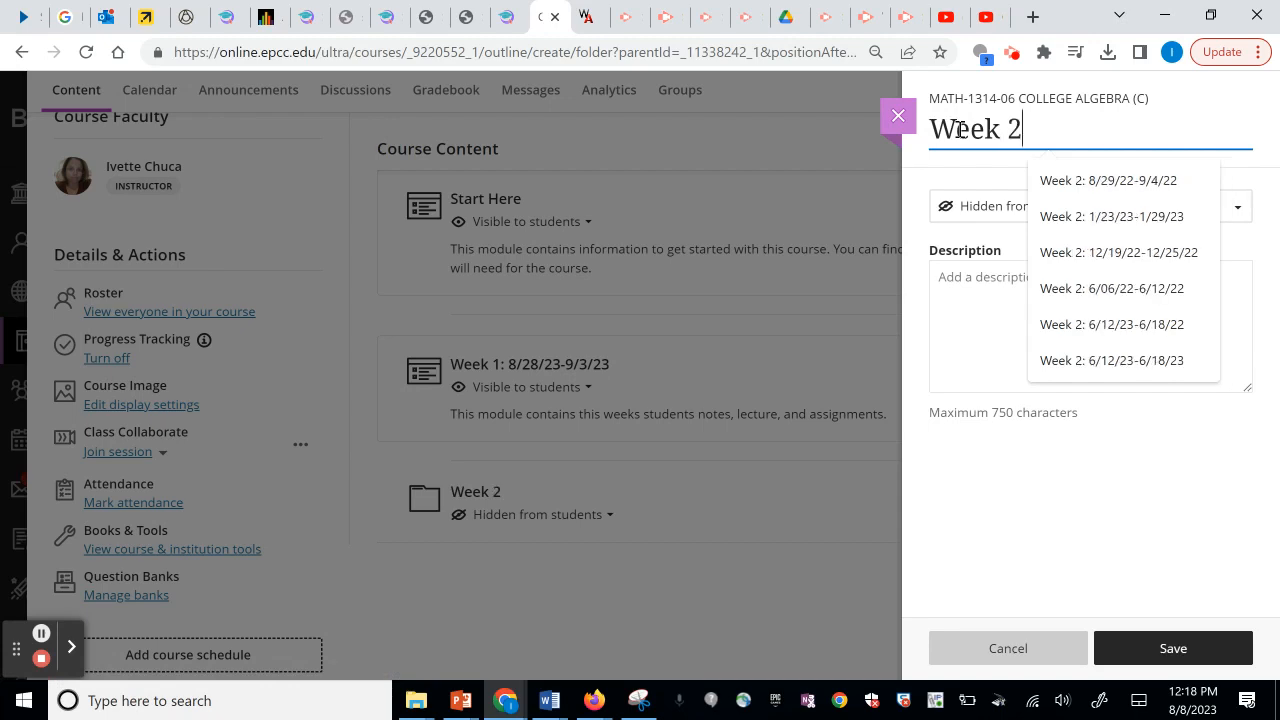
left_click(1092, 188)
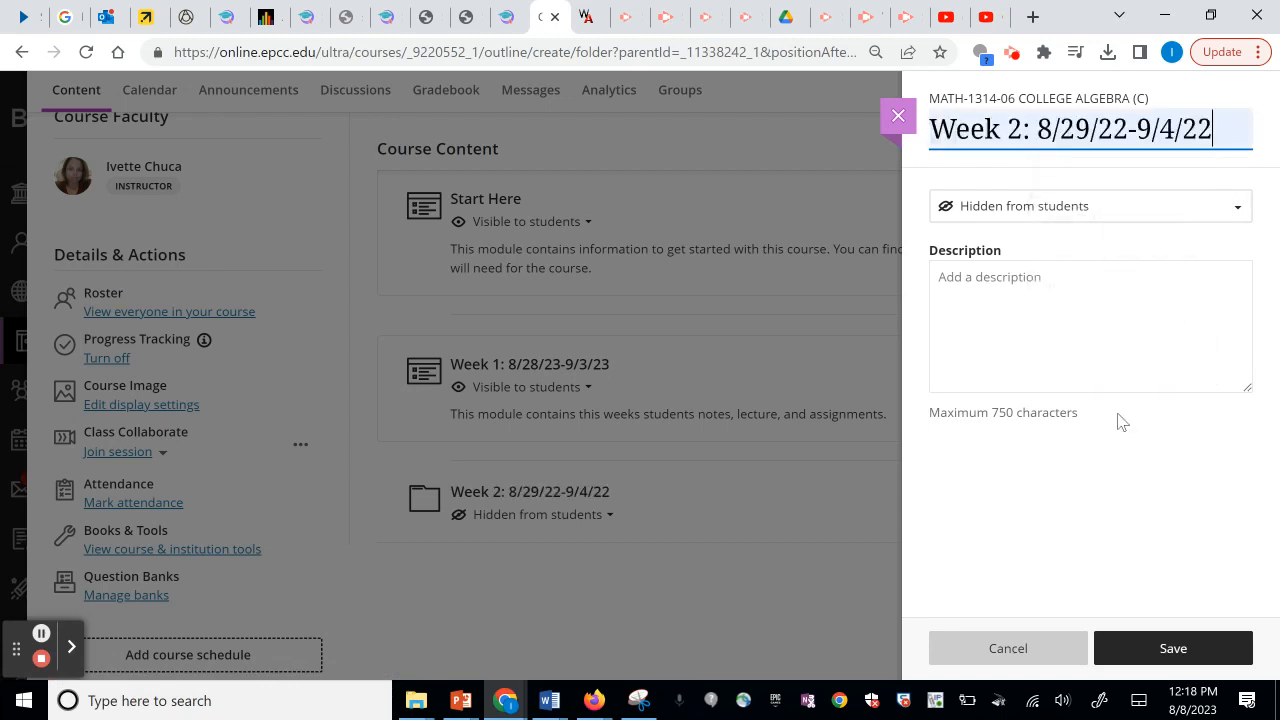
left_click(1148, 652)
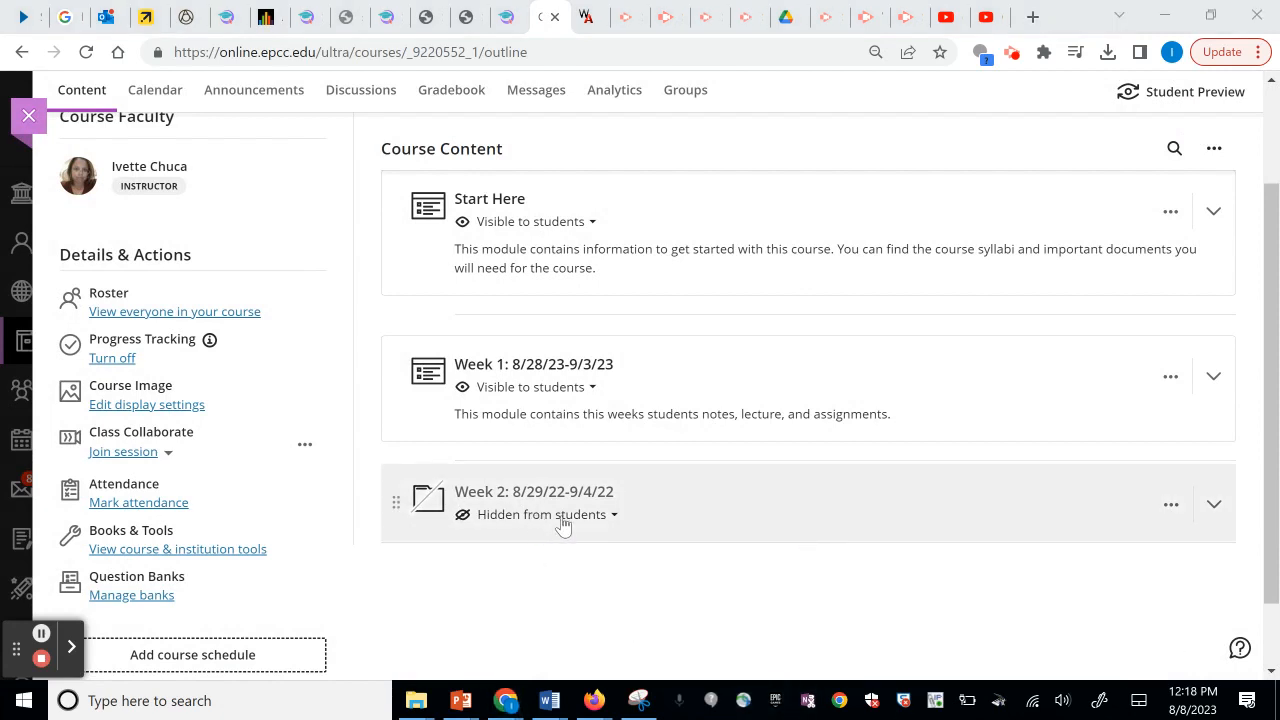
Delete the empty Week 2 folder.
left_click(1171, 506)
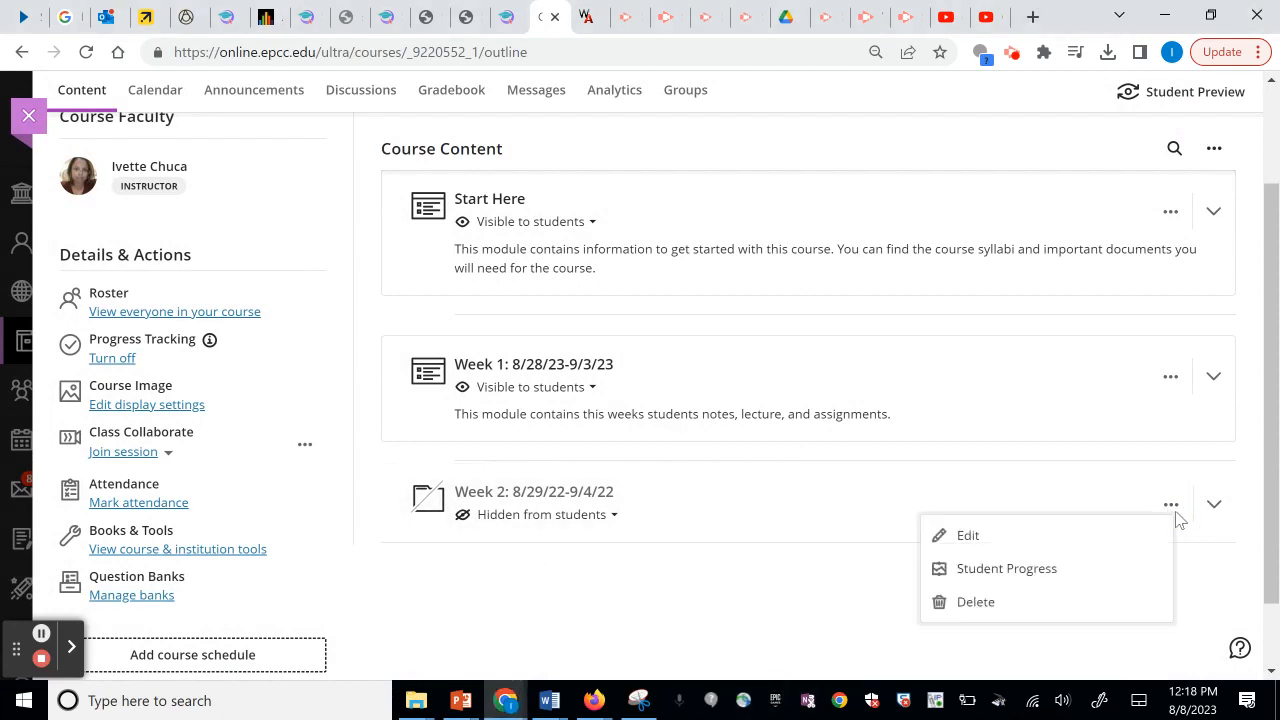
left_click(985, 605)
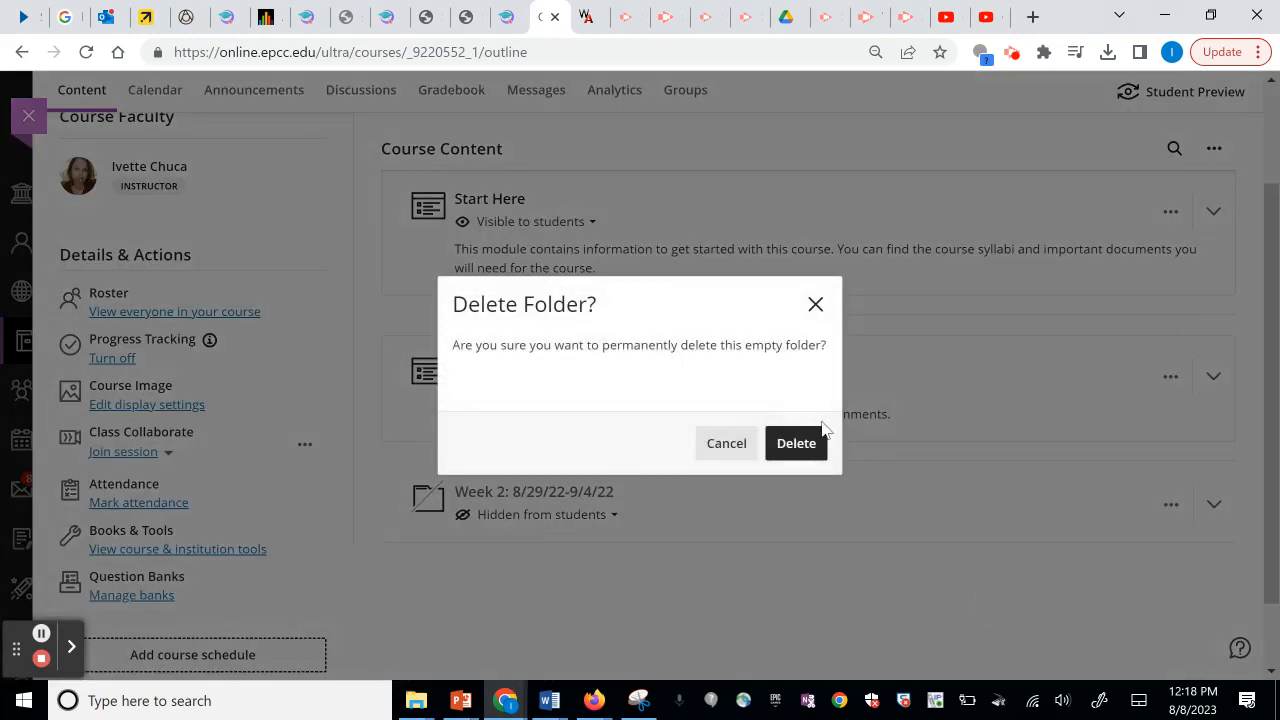
left_click(786, 440)
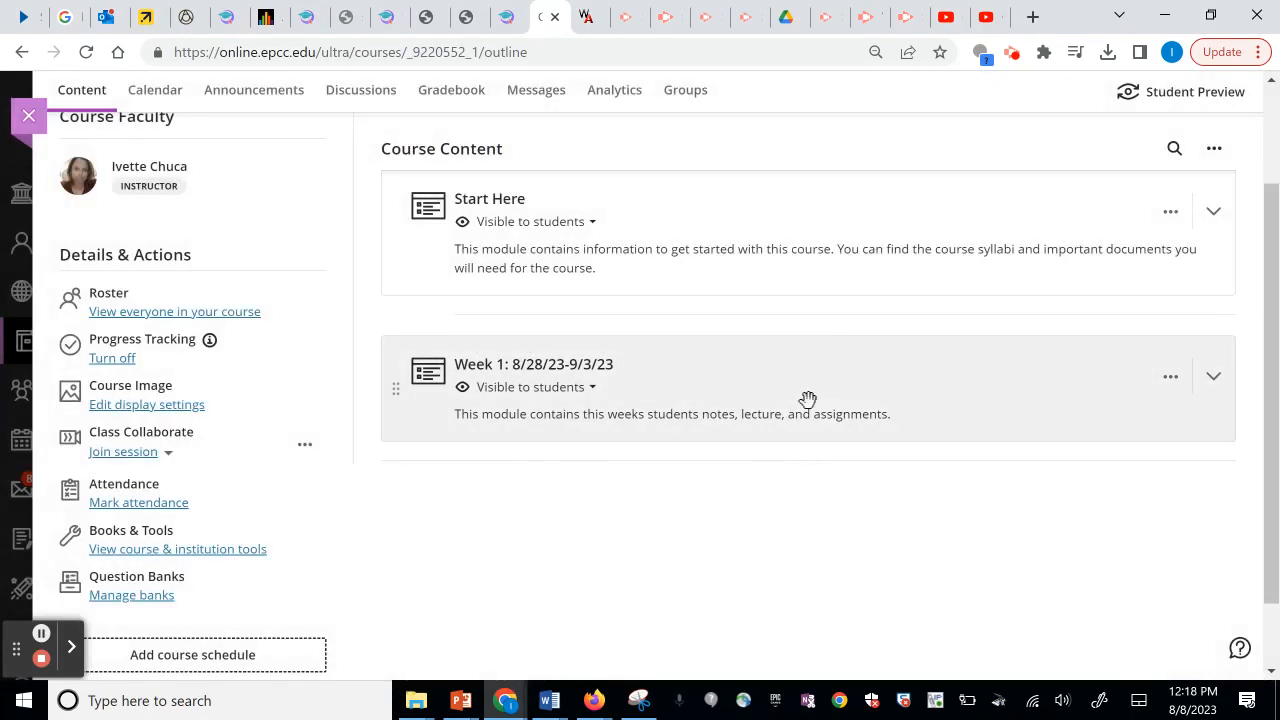
Start a new learning module below Week 1 instead.
left_click(809, 463)
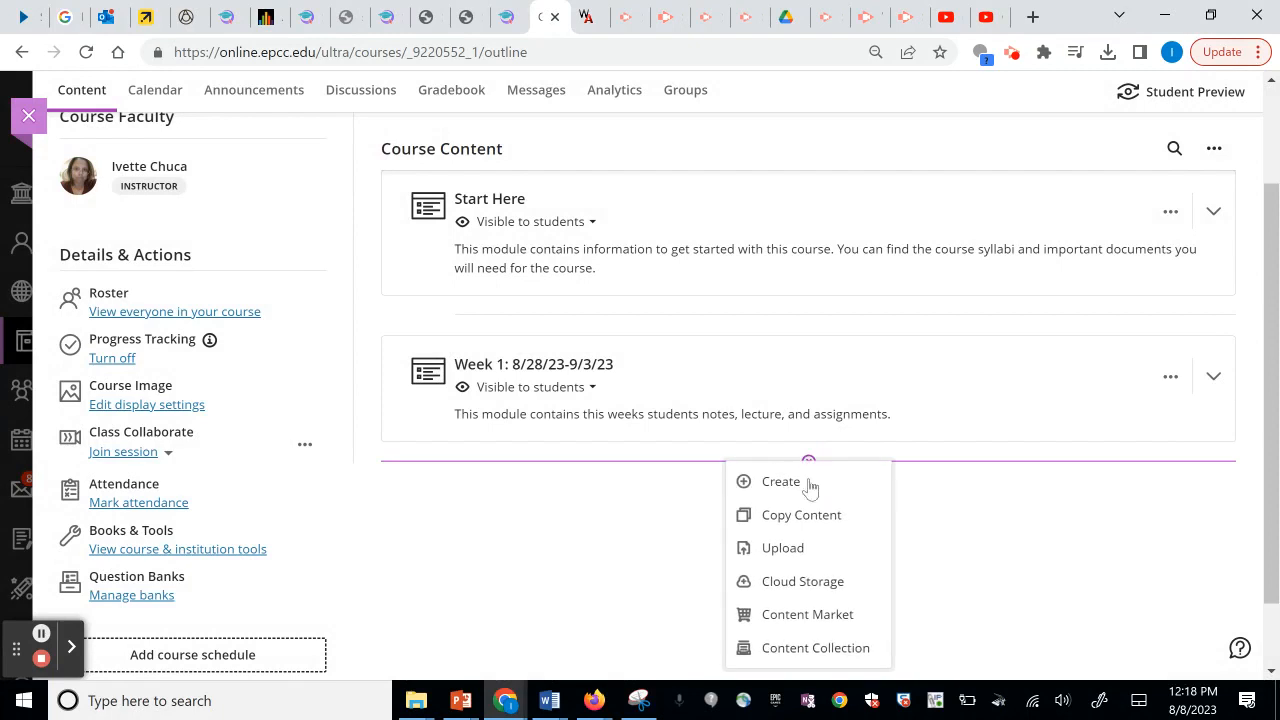
left_click(782, 482)
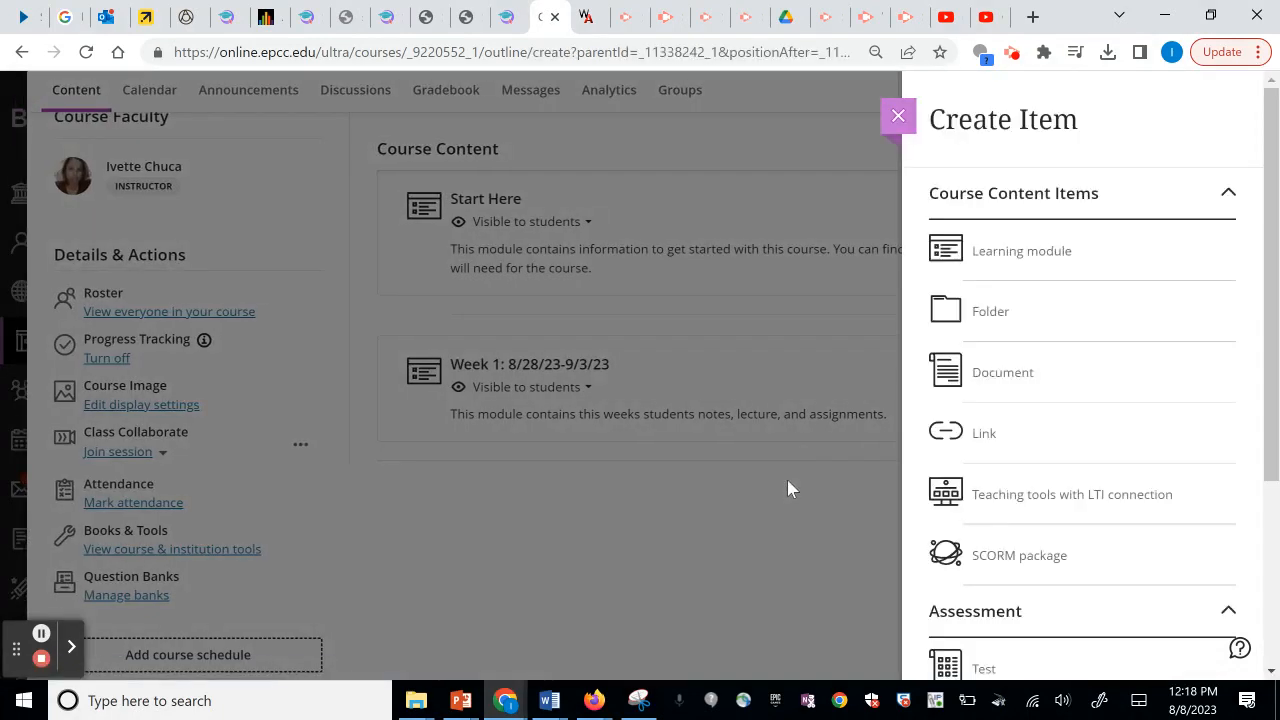
left_click(1012, 255)
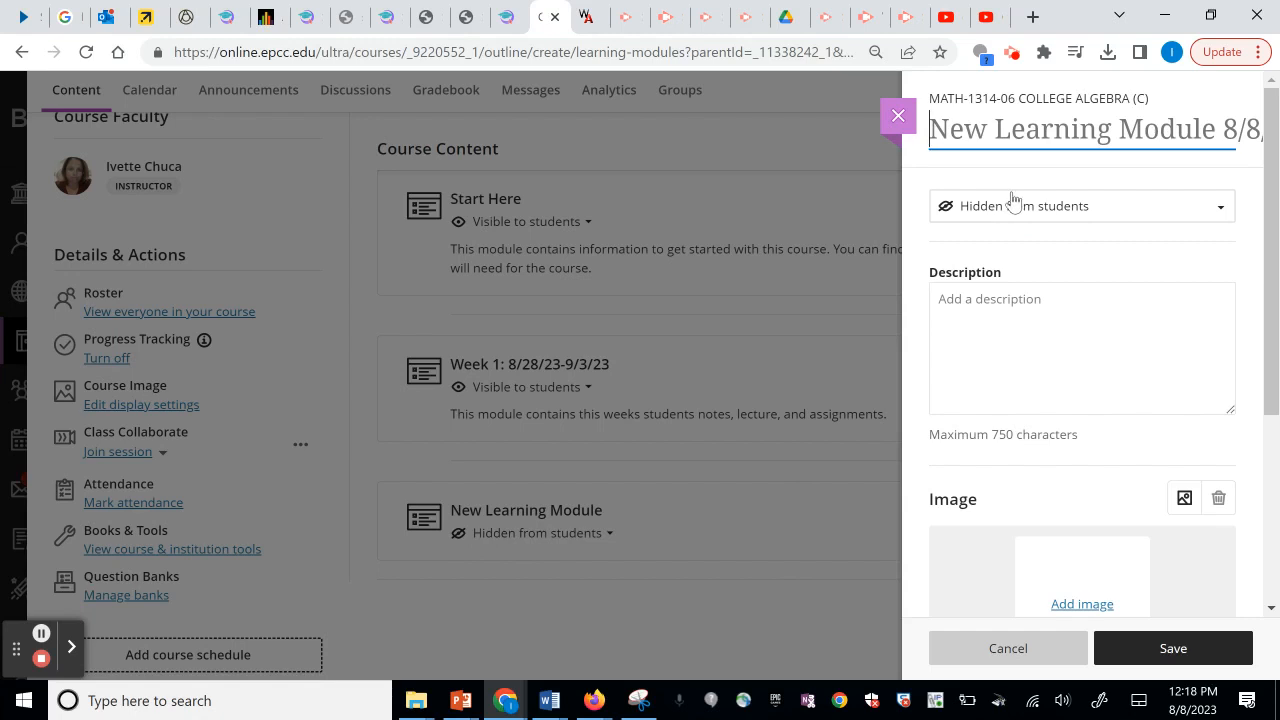
Title the module 'Week 2: 9/4/23-9/10/23', checking the September 2023 calendar for dates.
type("Week 2")
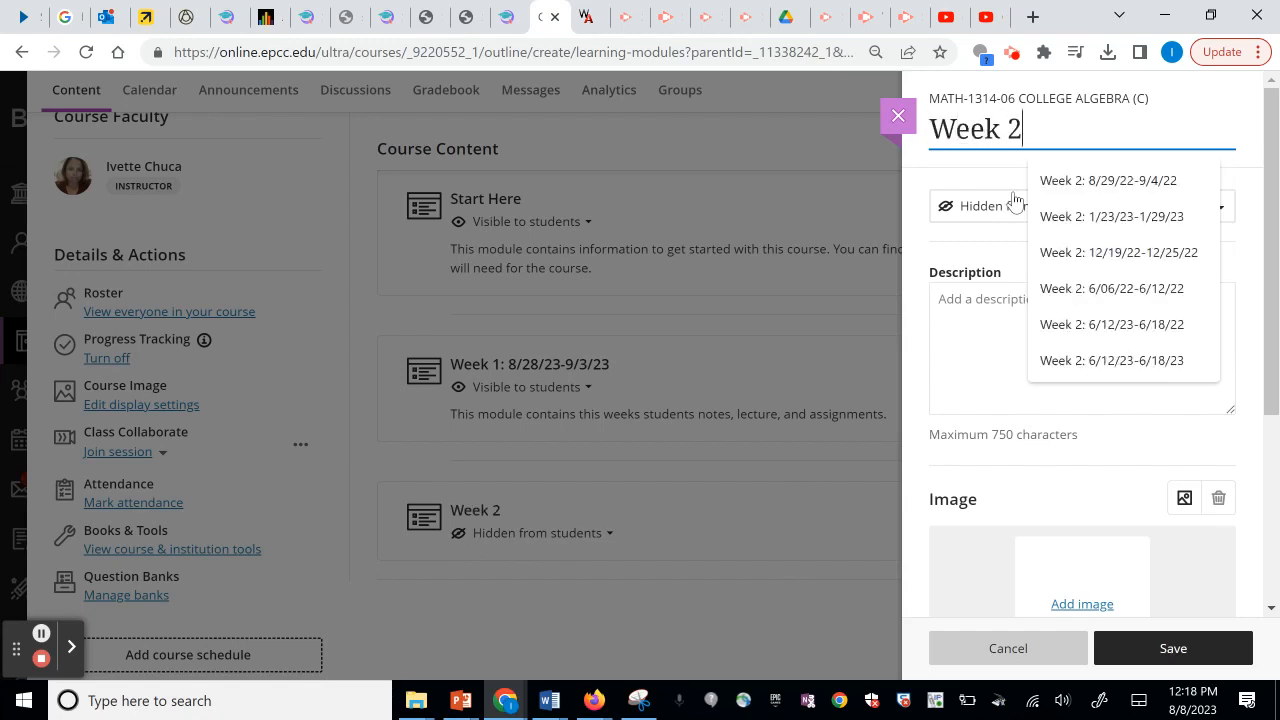
type(": 9/4/23-")
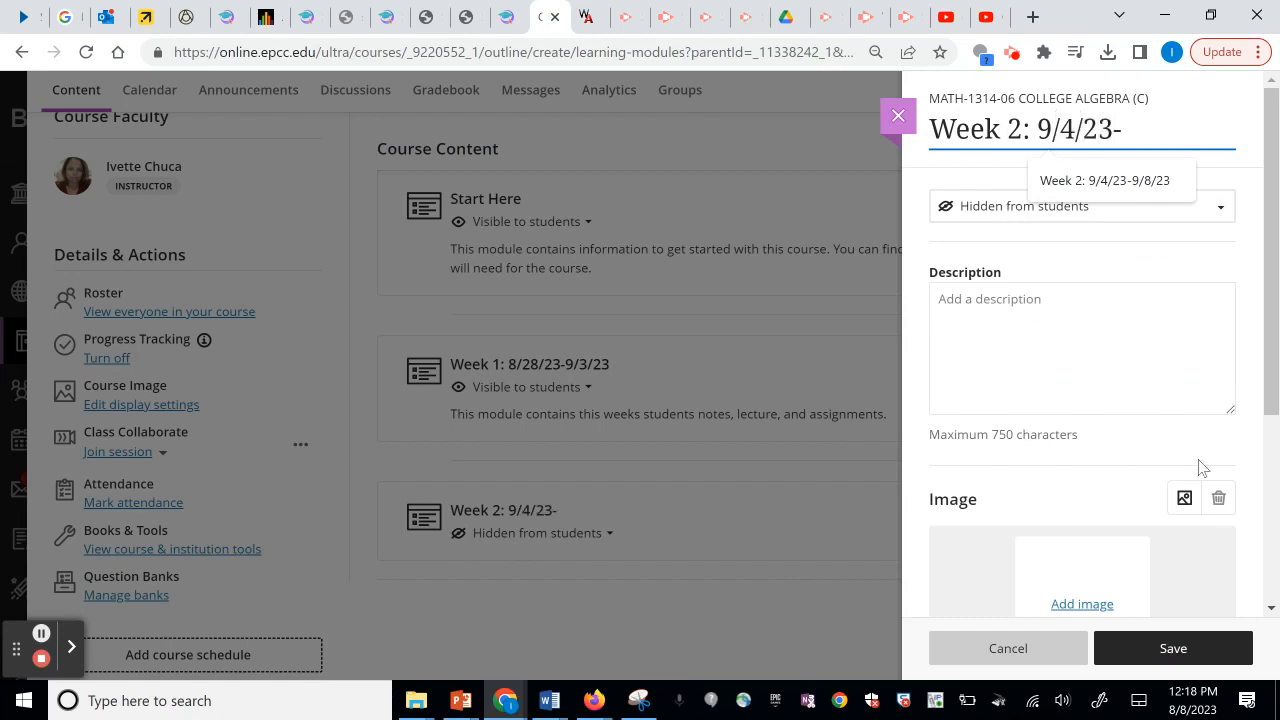
left_click(1192, 700)
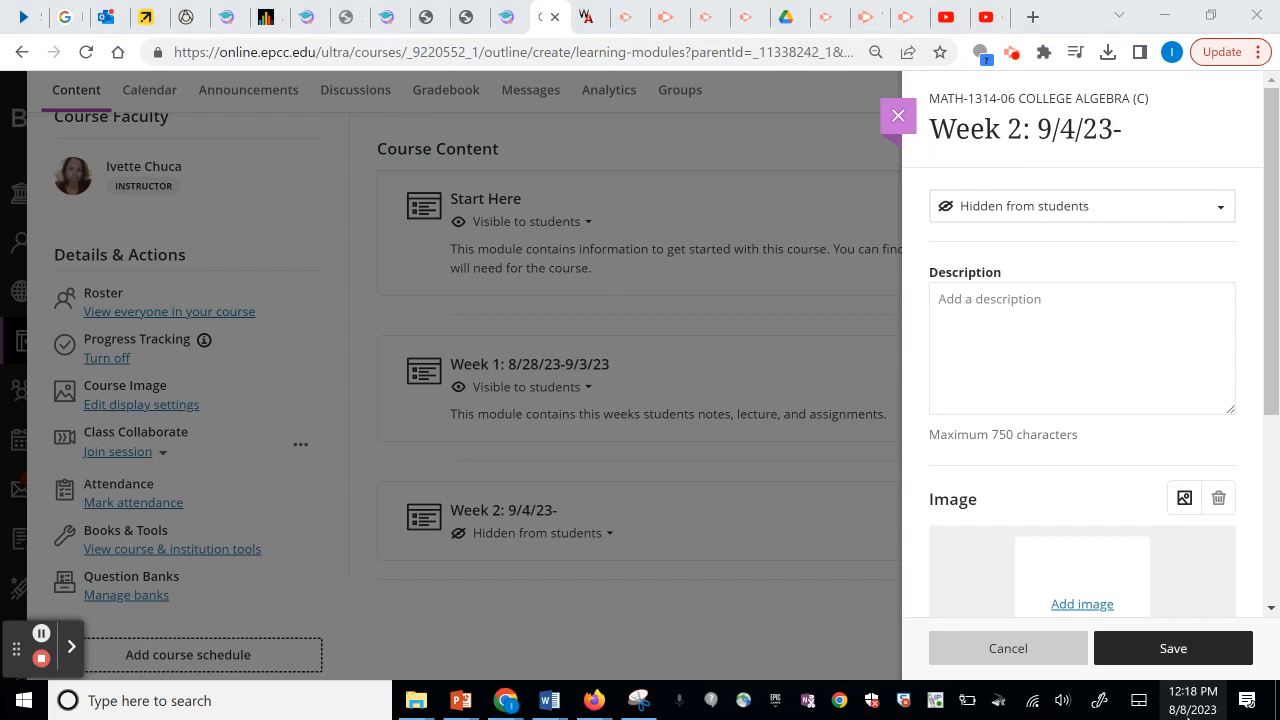
left_click(1243, 327)
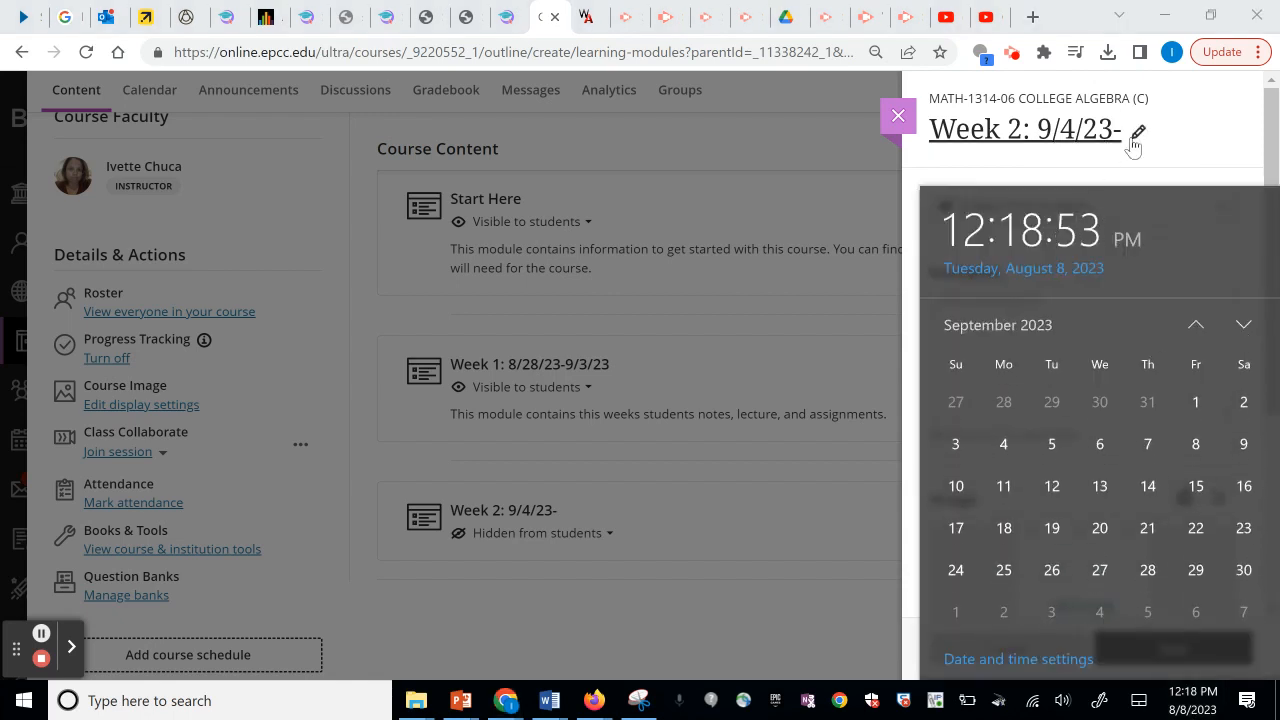
left_click(1135, 131)
type("9")
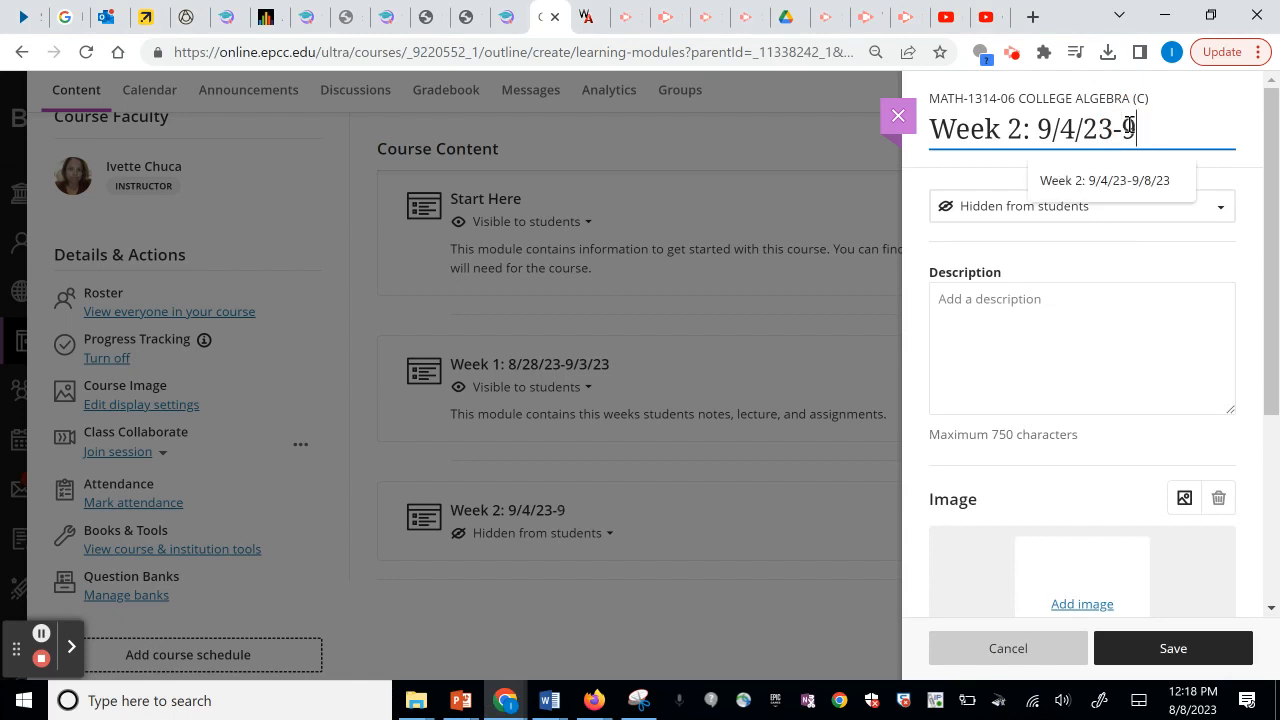
type("/10/23")
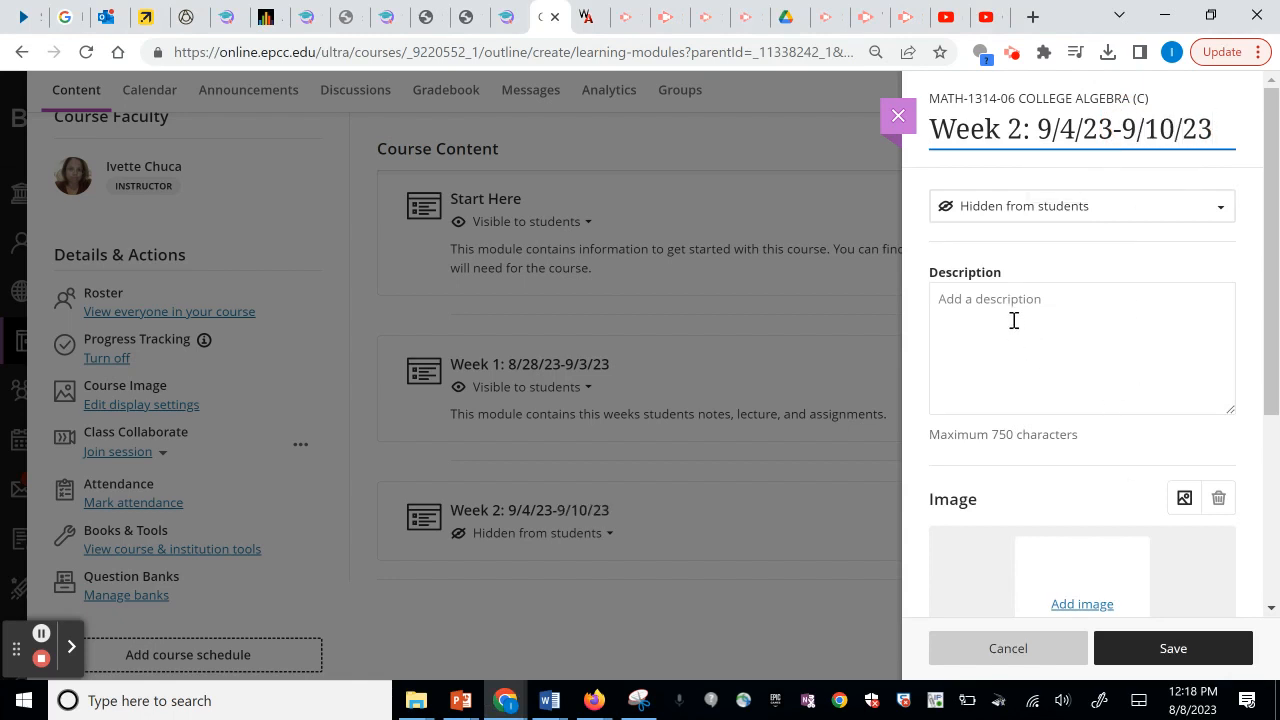
Describe the week's notes, lecture and assignments, turn off Forced Sequence, and save the module.
left_click(1013, 320)
type("TH")
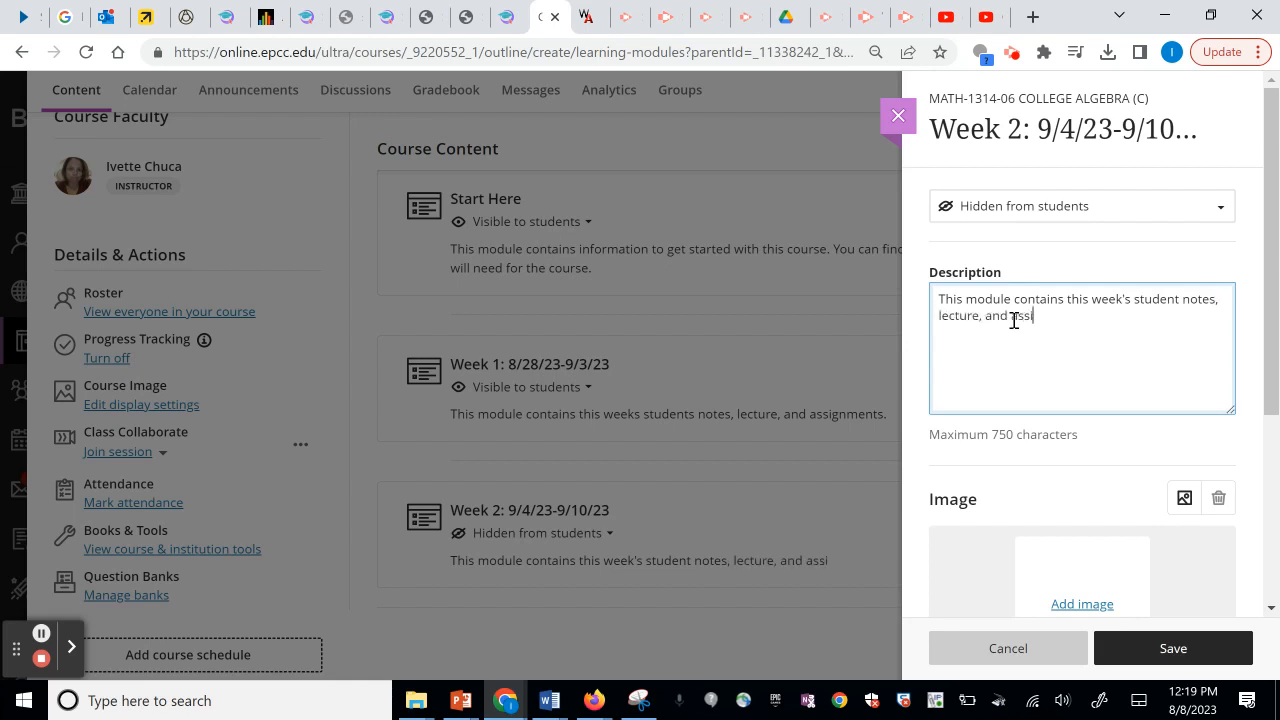
type("gnments.")
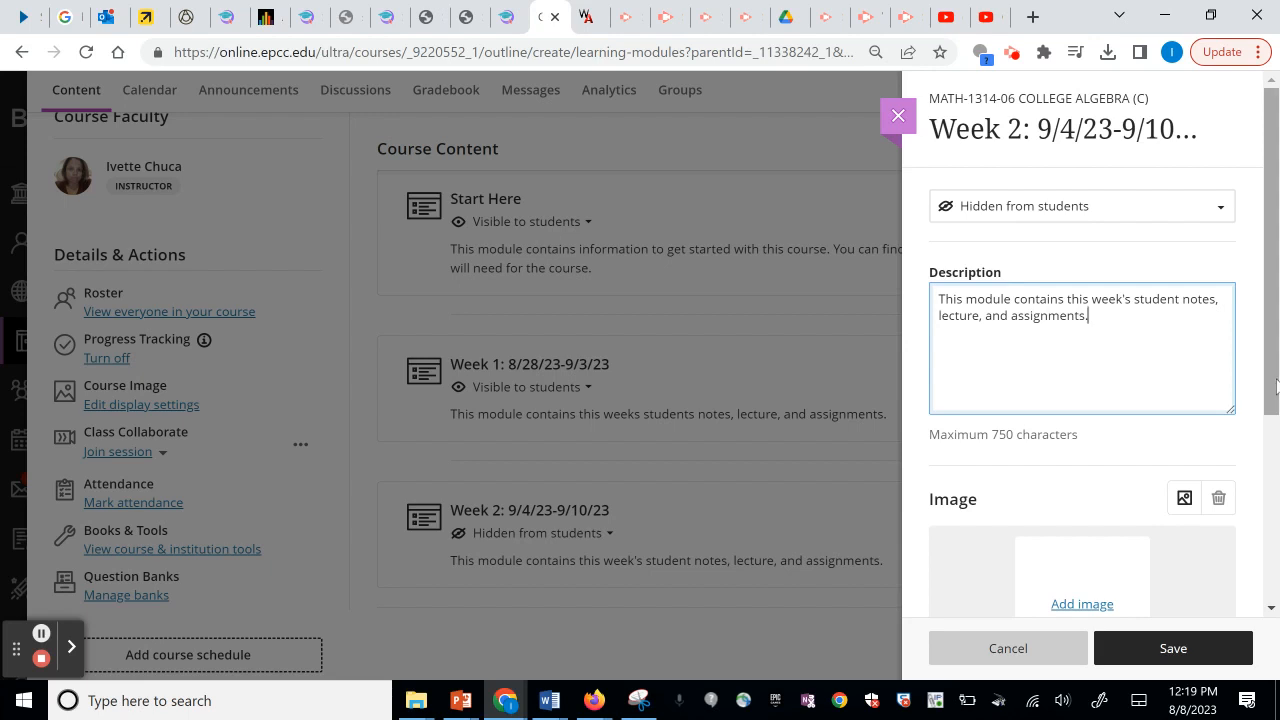
scroll(1270, 383, "down", 3)
scroll(1265, 380, "down", 1)
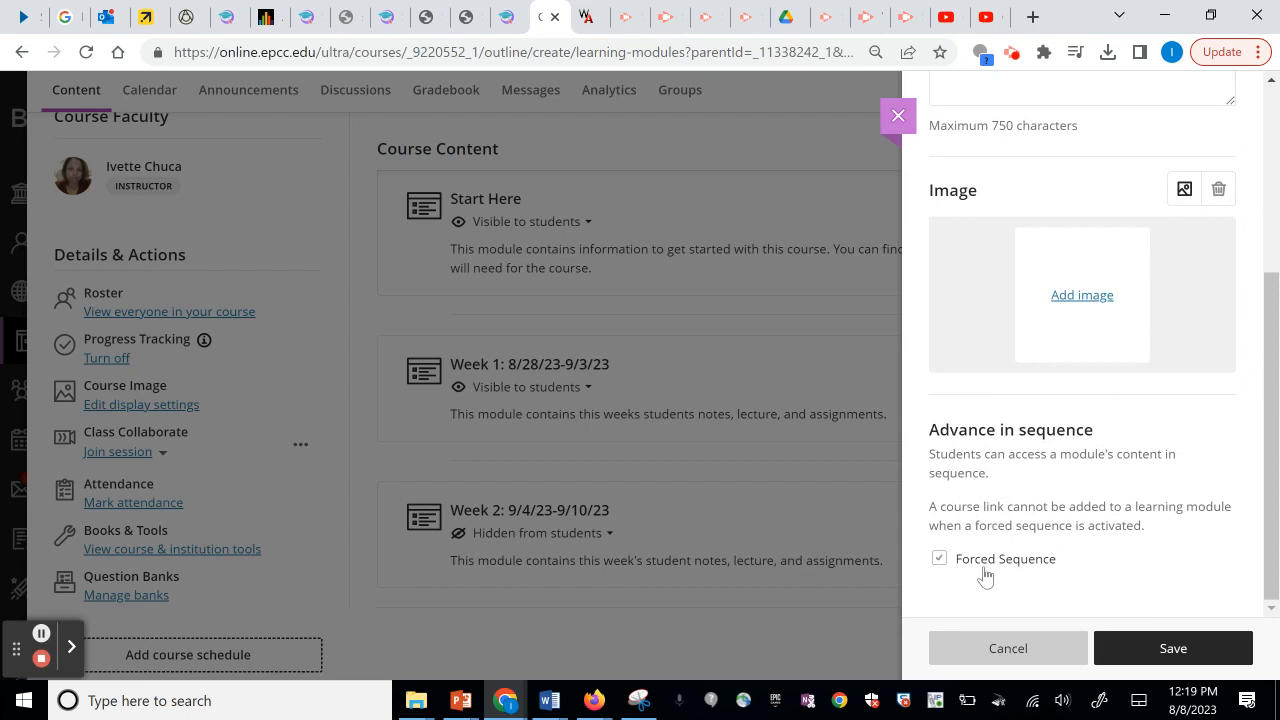
left_click(984, 566)
left_click(1174, 650)
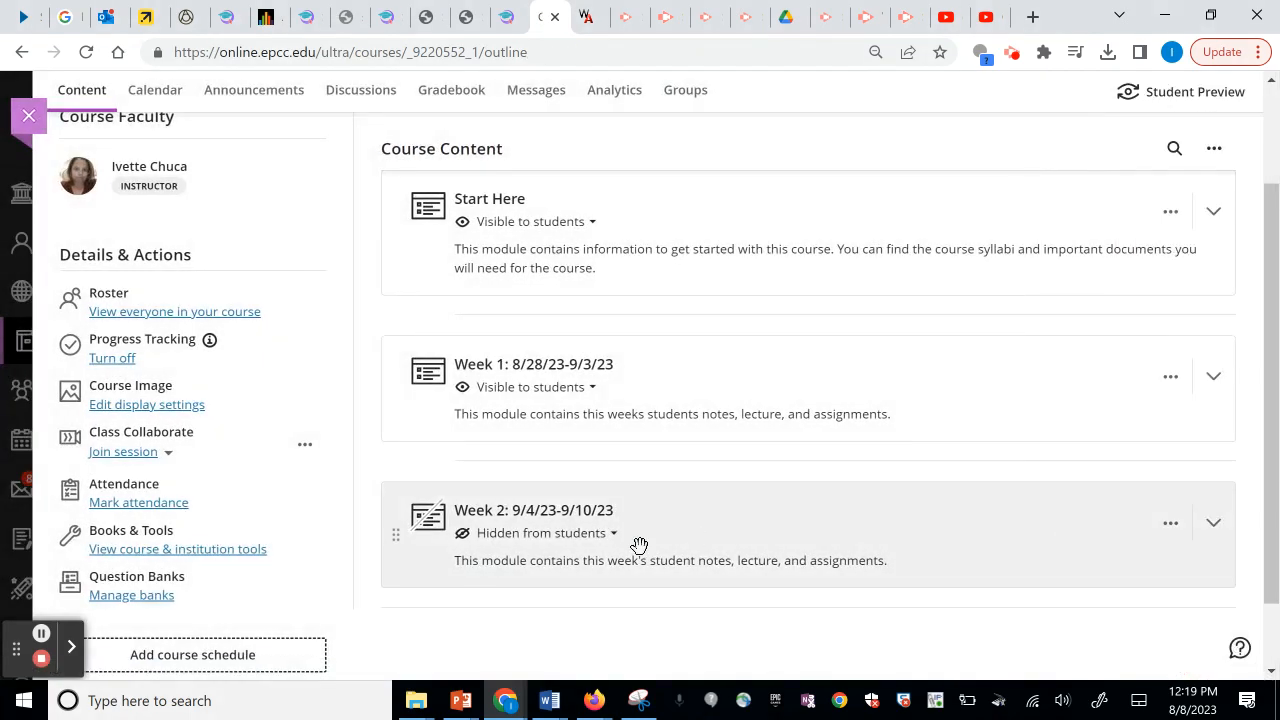
Set Week 2 to Visible to students, expand it, and bring up its add-content choices.
left_click(541, 536)
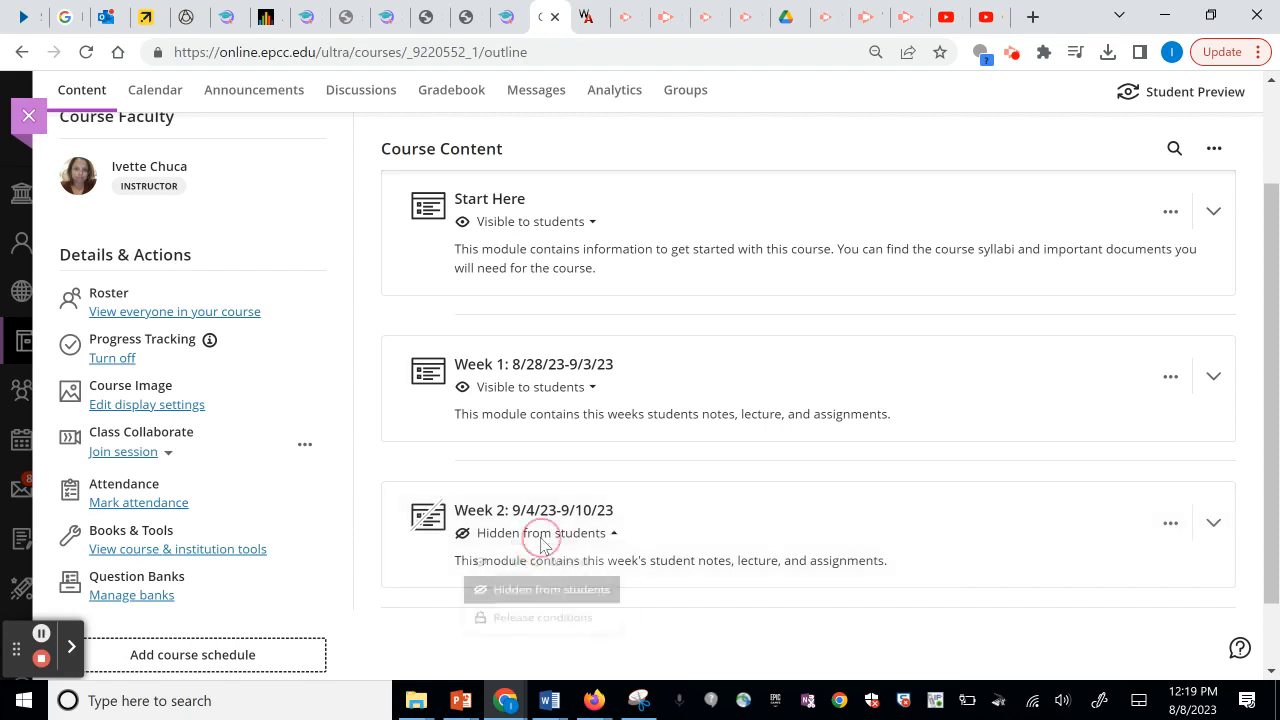
left_click(543, 566)
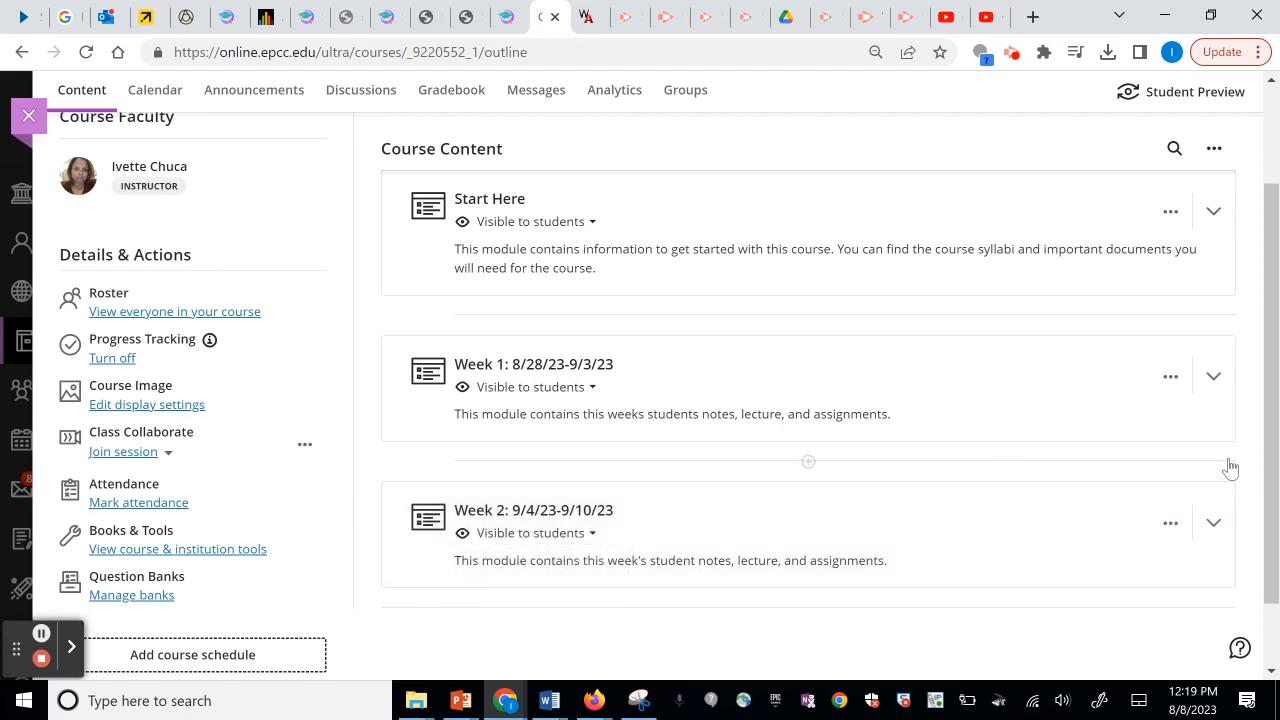
left_click_drag(1272, 439, 1271, 349)
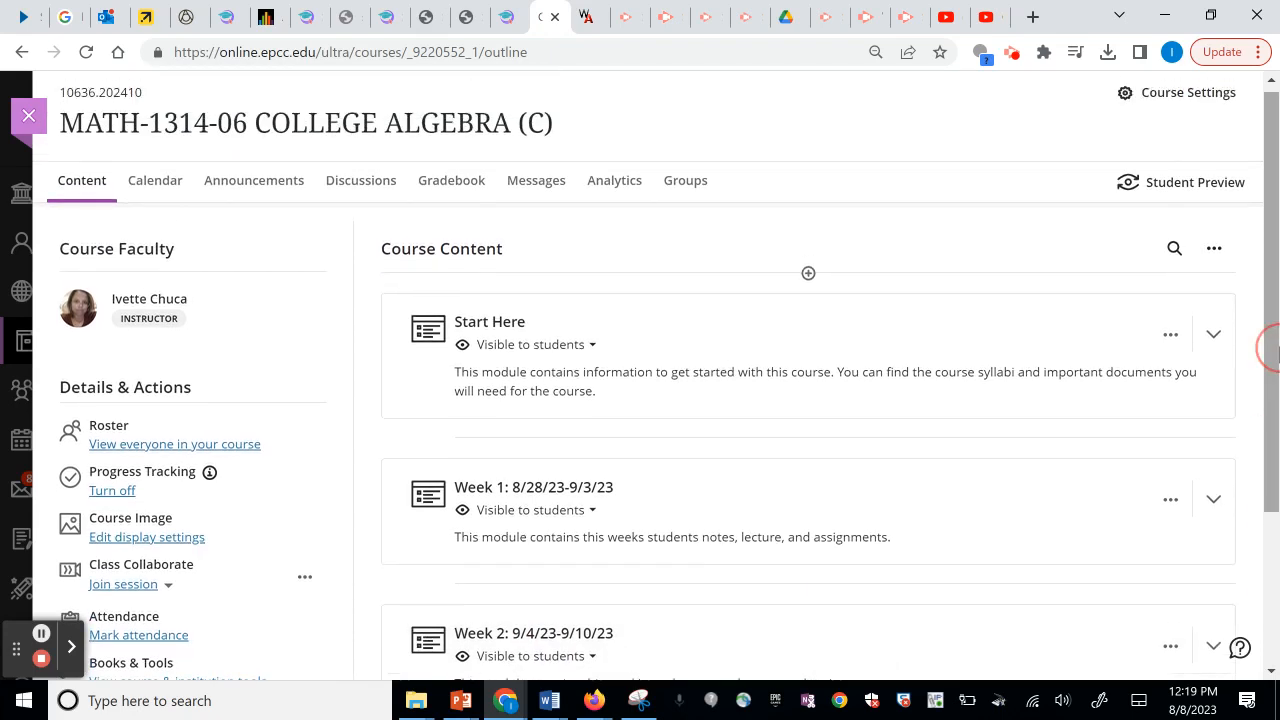
scroll(1262, 316, "down", 2)
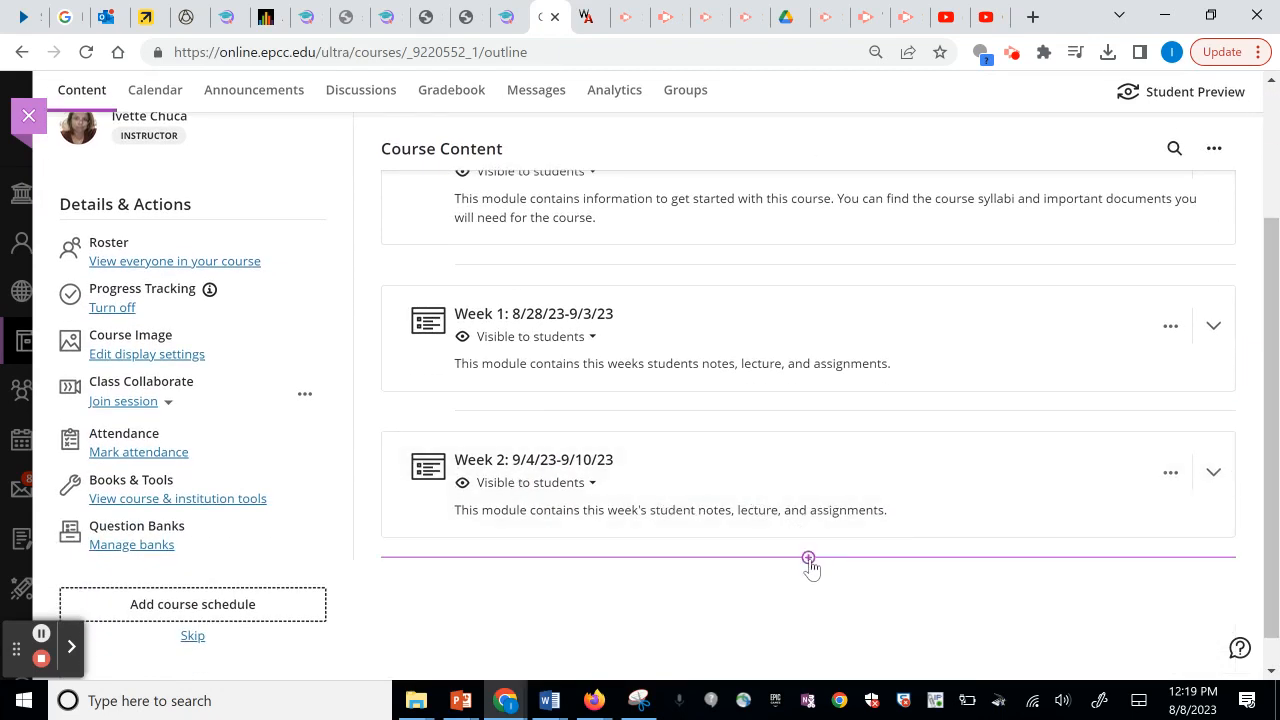
left_click(591, 472)
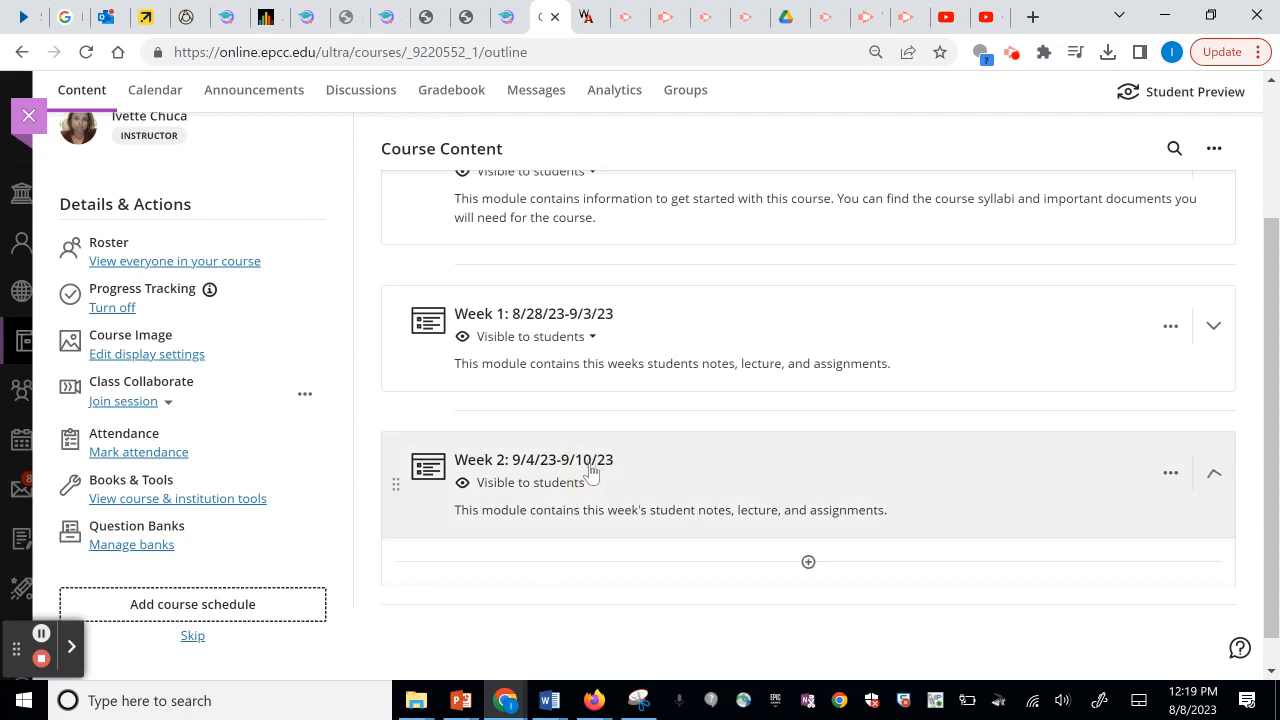
left_click(808, 562)
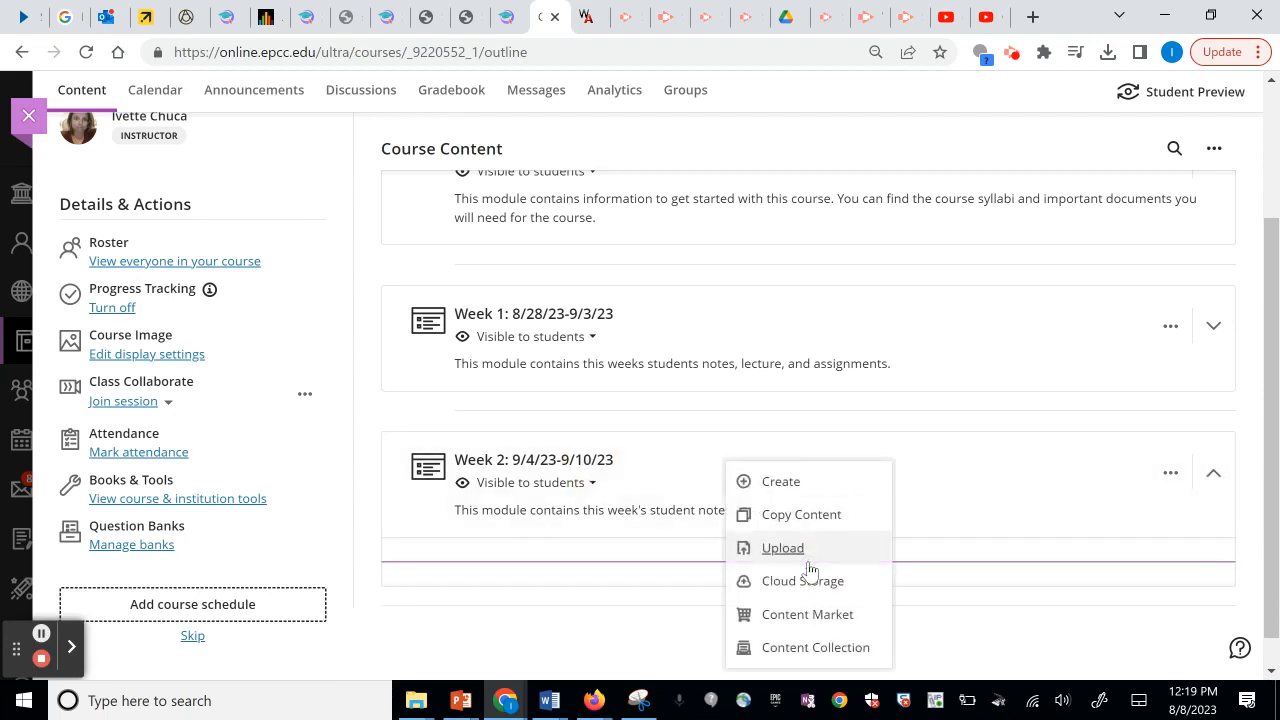
Choose Copy Content and browse to MATH-1314-A1's Week 2: 6/06/22-6/12/22 folder.
left_click(807, 517)
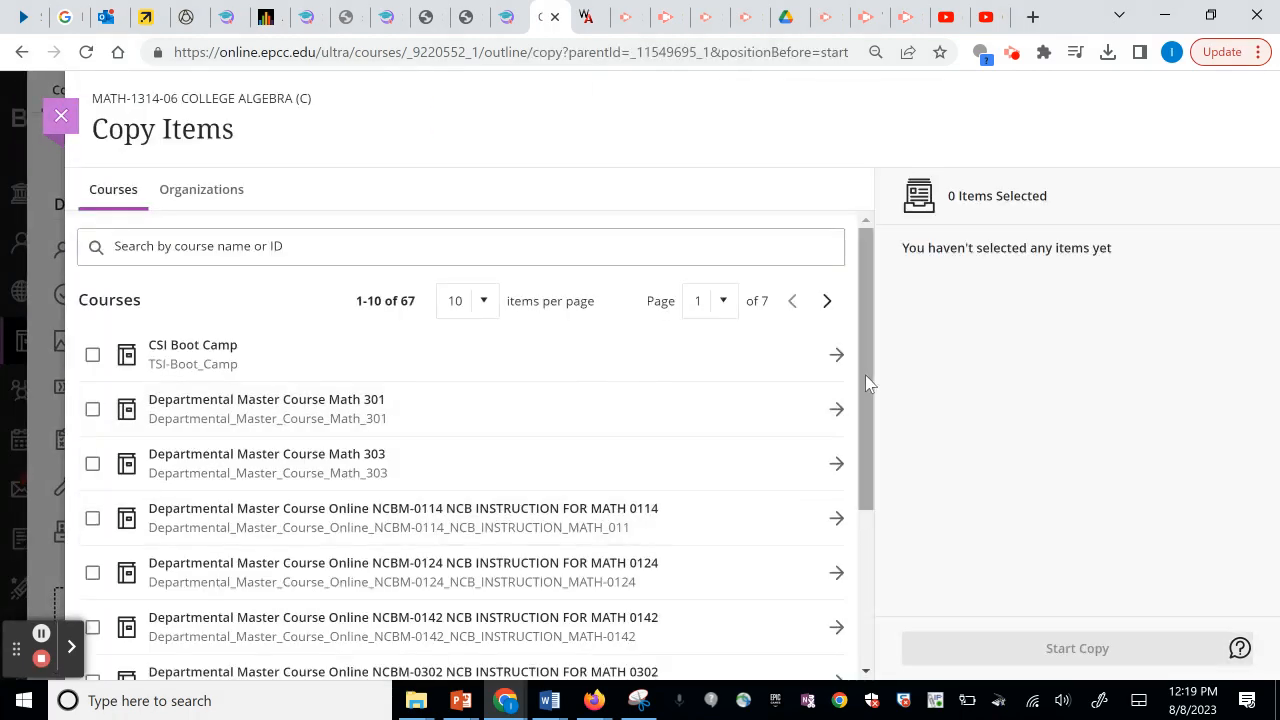
left_click_drag(865, 375, 884, 590)
left_click(827, 657)
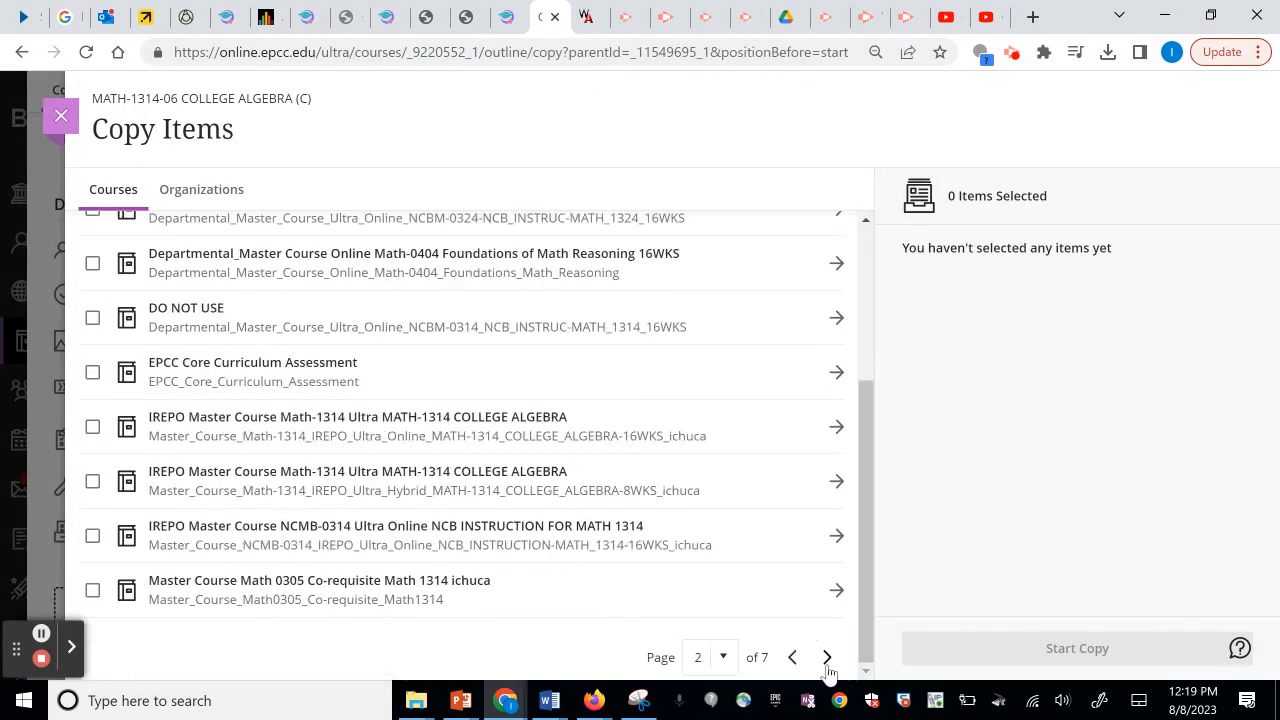
left_click(827, 657)
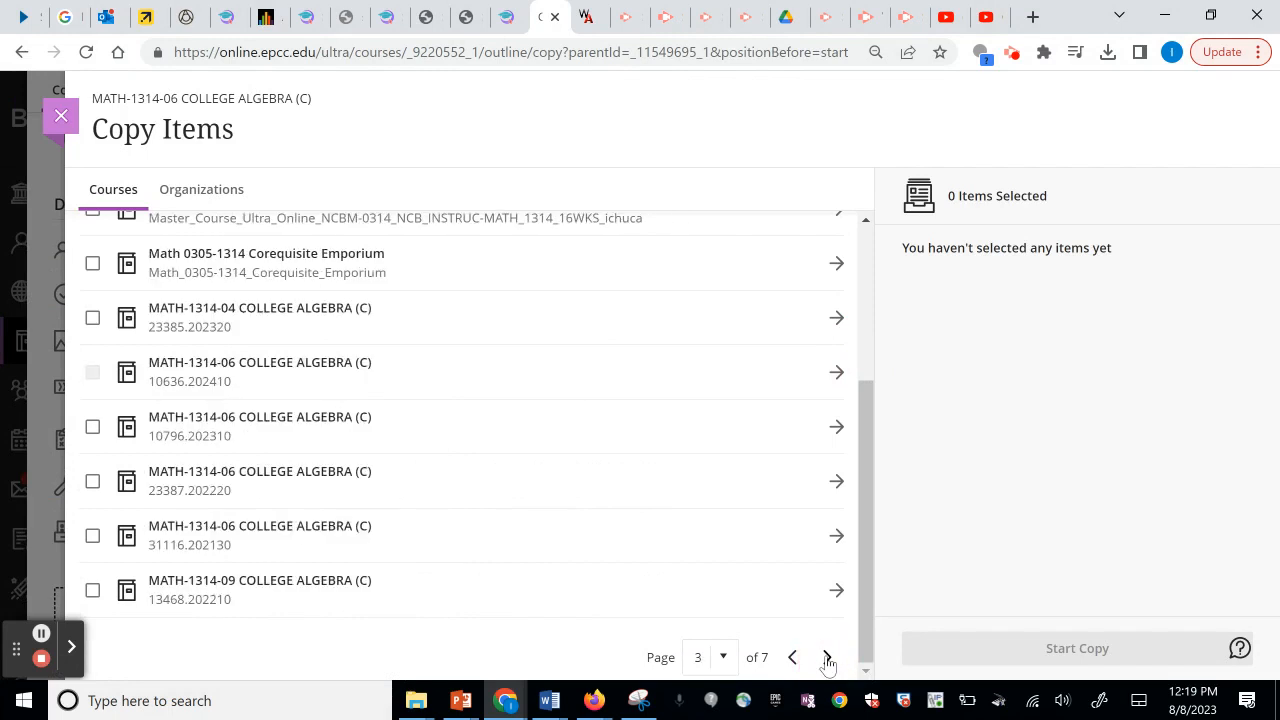
left_click(827, 657)
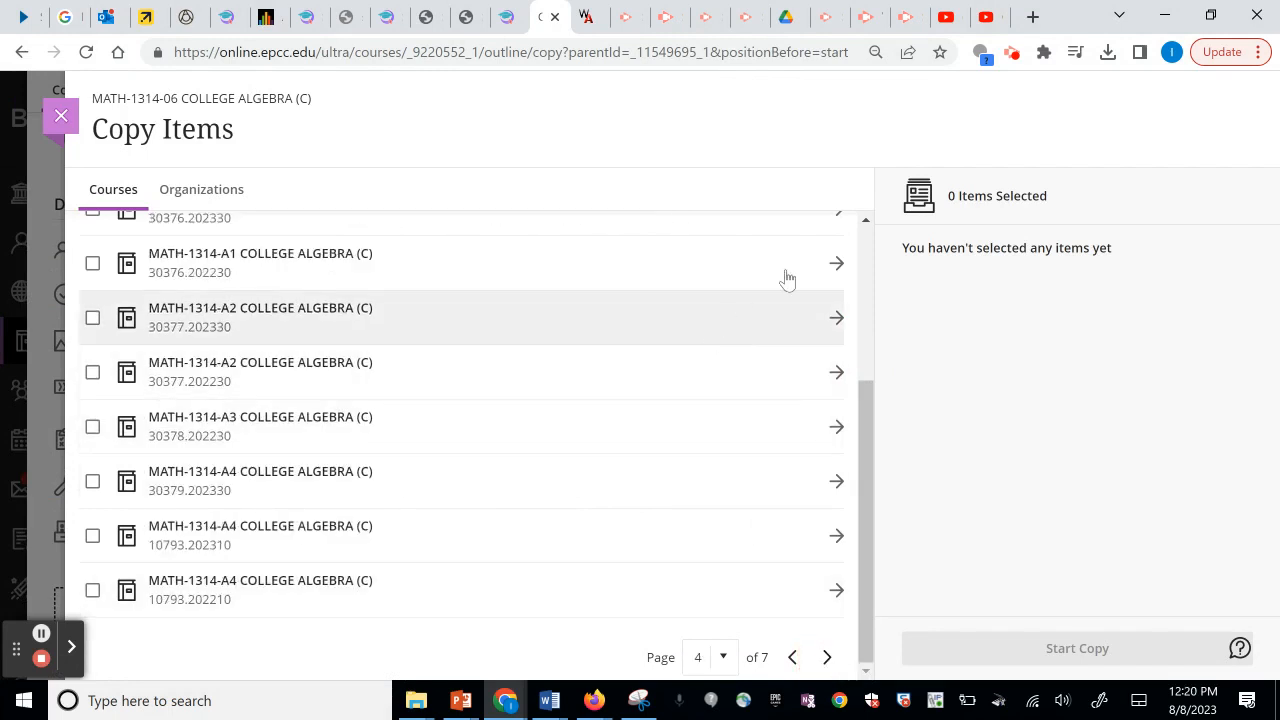
left_click(835, 264)
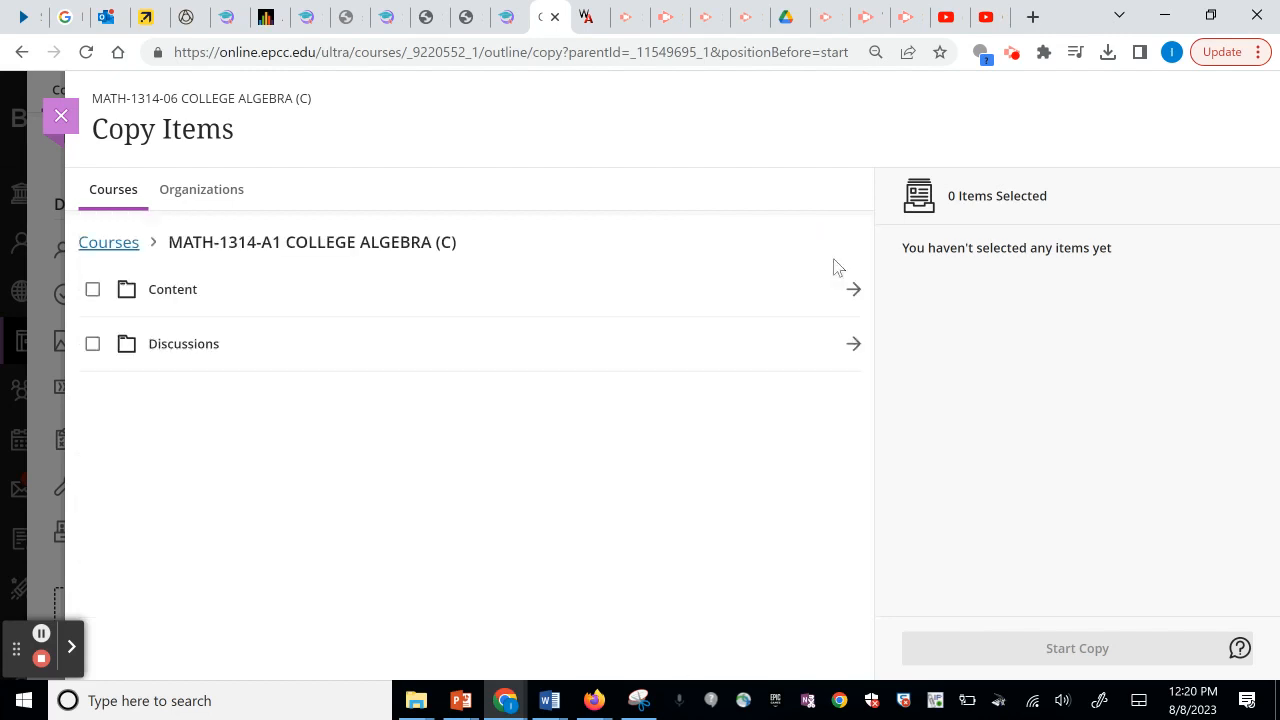
left_click(853, 289)
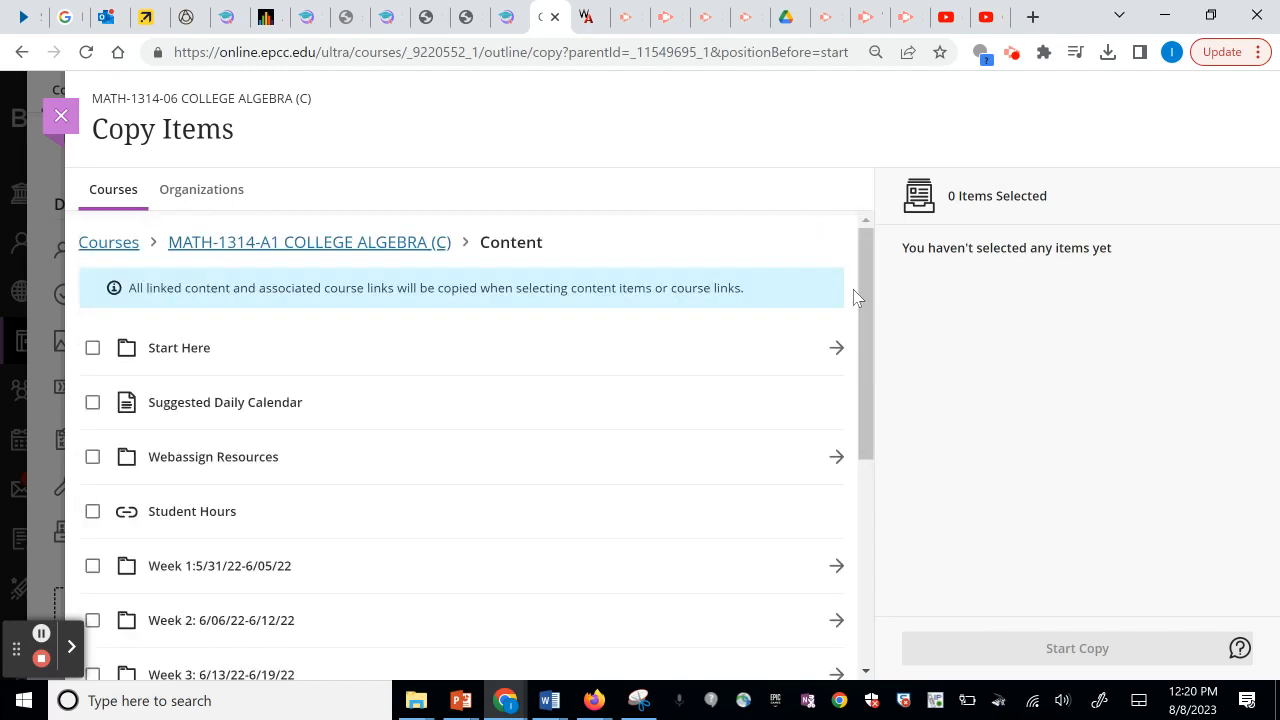
left_click_drag(863, 283, 874, 409)
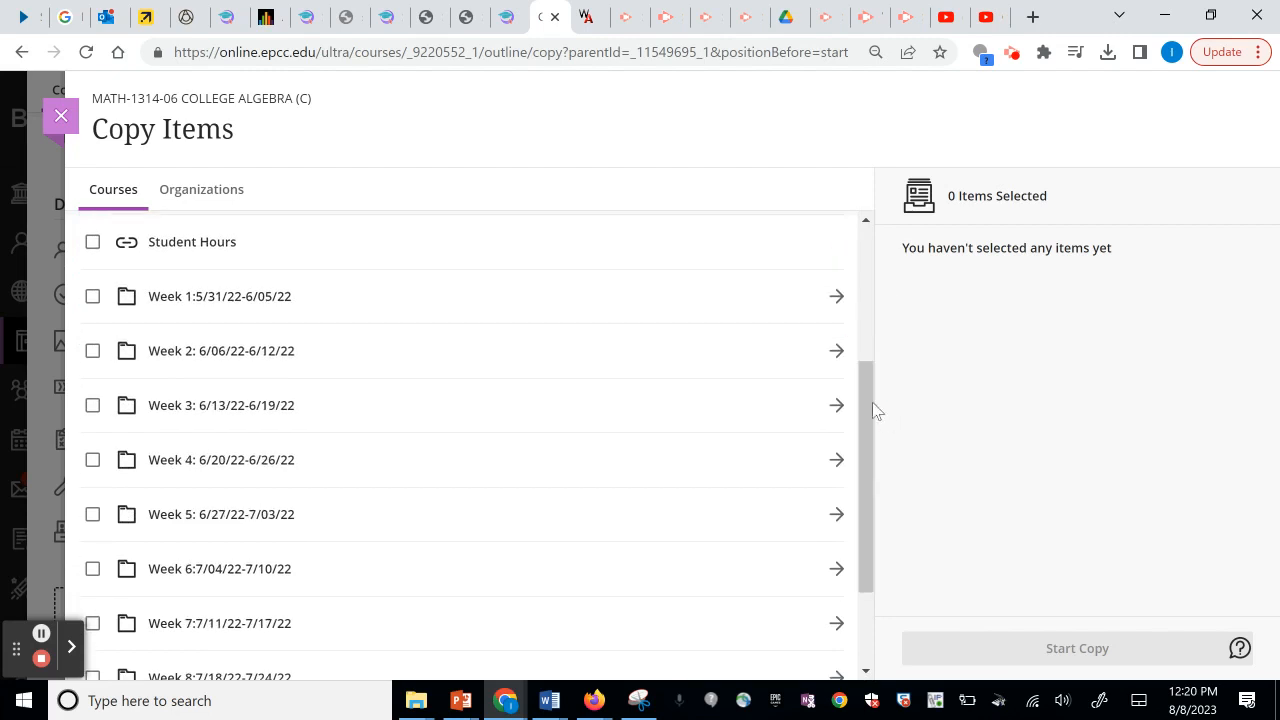
left_click(836, 352)
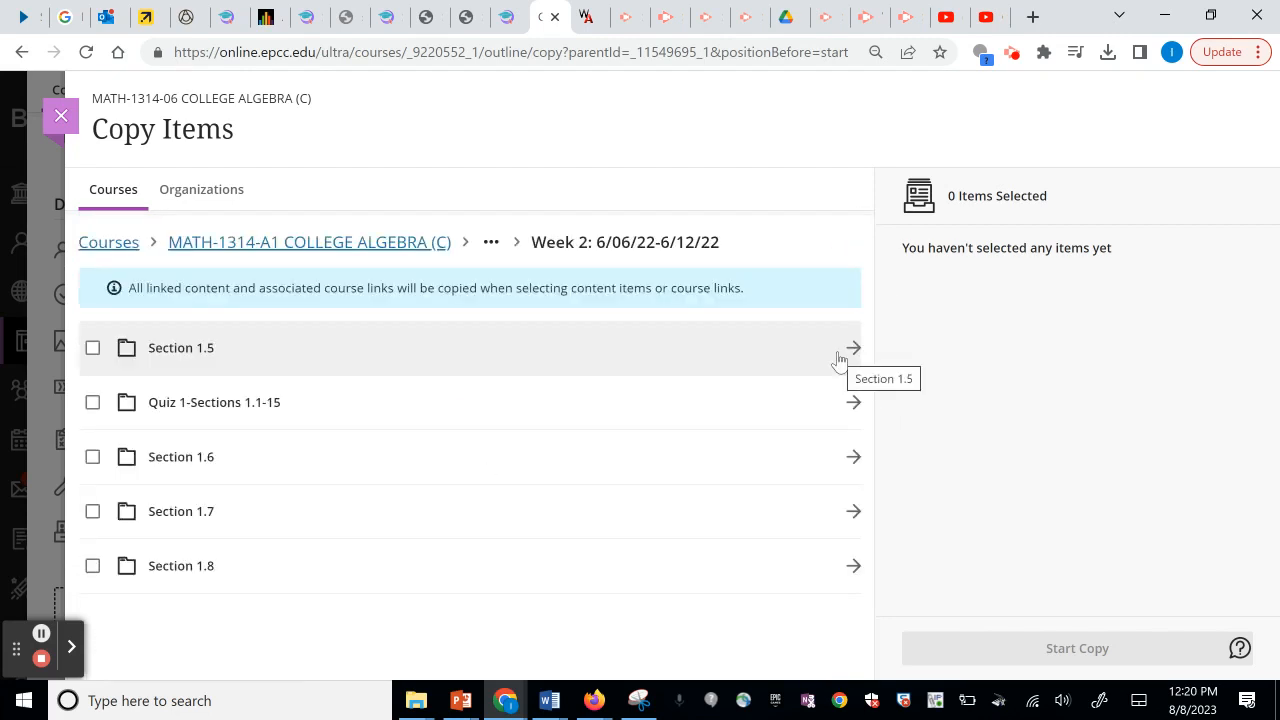
Select Sections 1.5, 1.6, 1.7, 1.8 and Quiz 1-Sections 1.1-15, and start copying them.
left_click(93, 350)
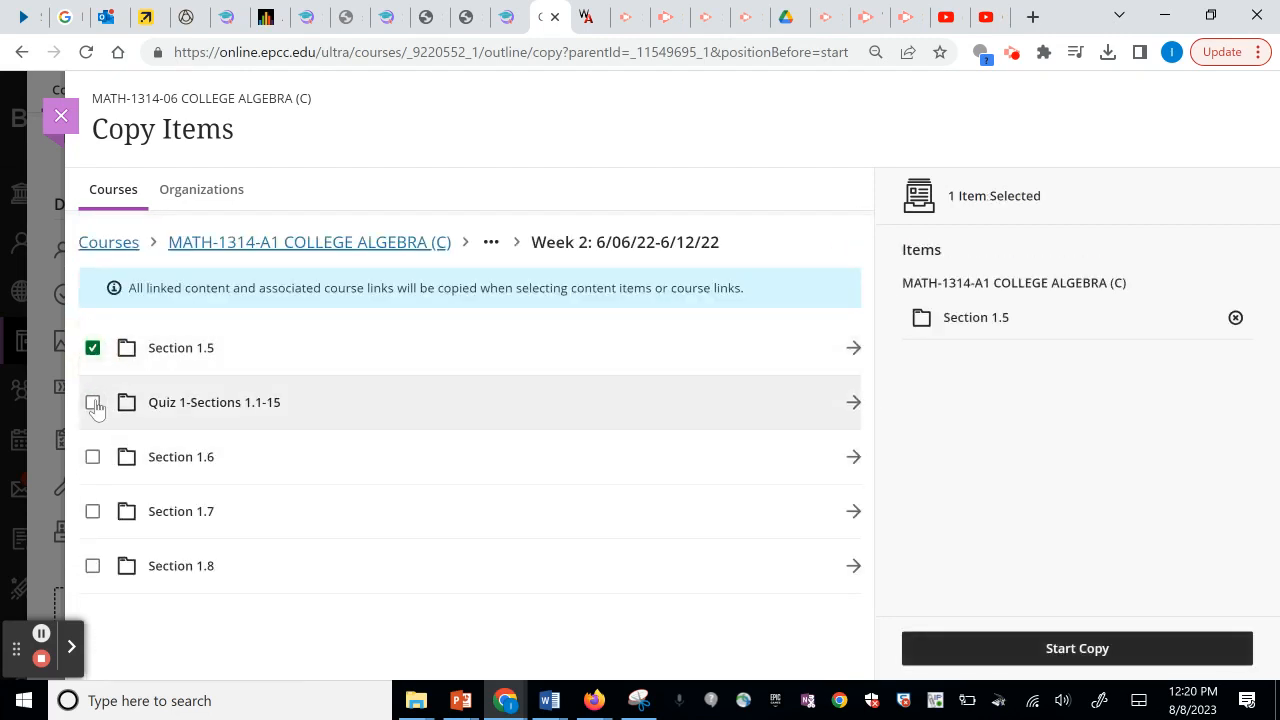
left_click(93, 404)
left_click(92, 457)
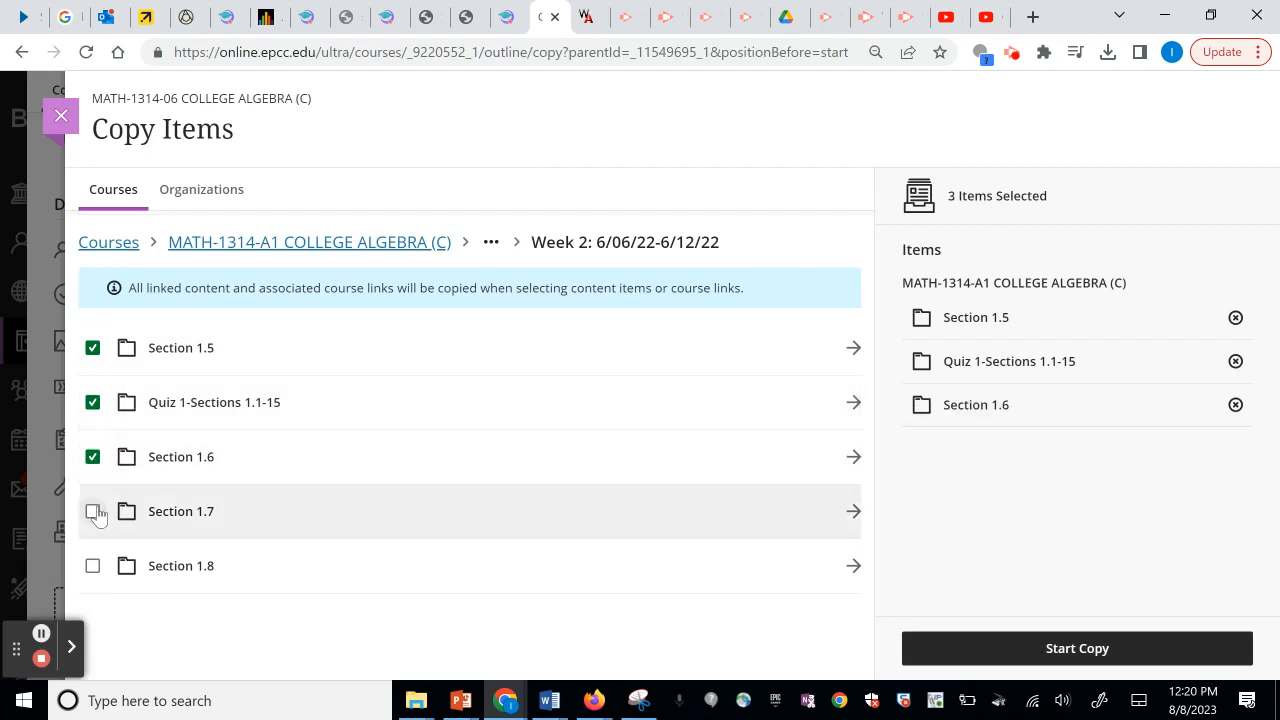
left_click(92, 511)
left_click(92, 566)
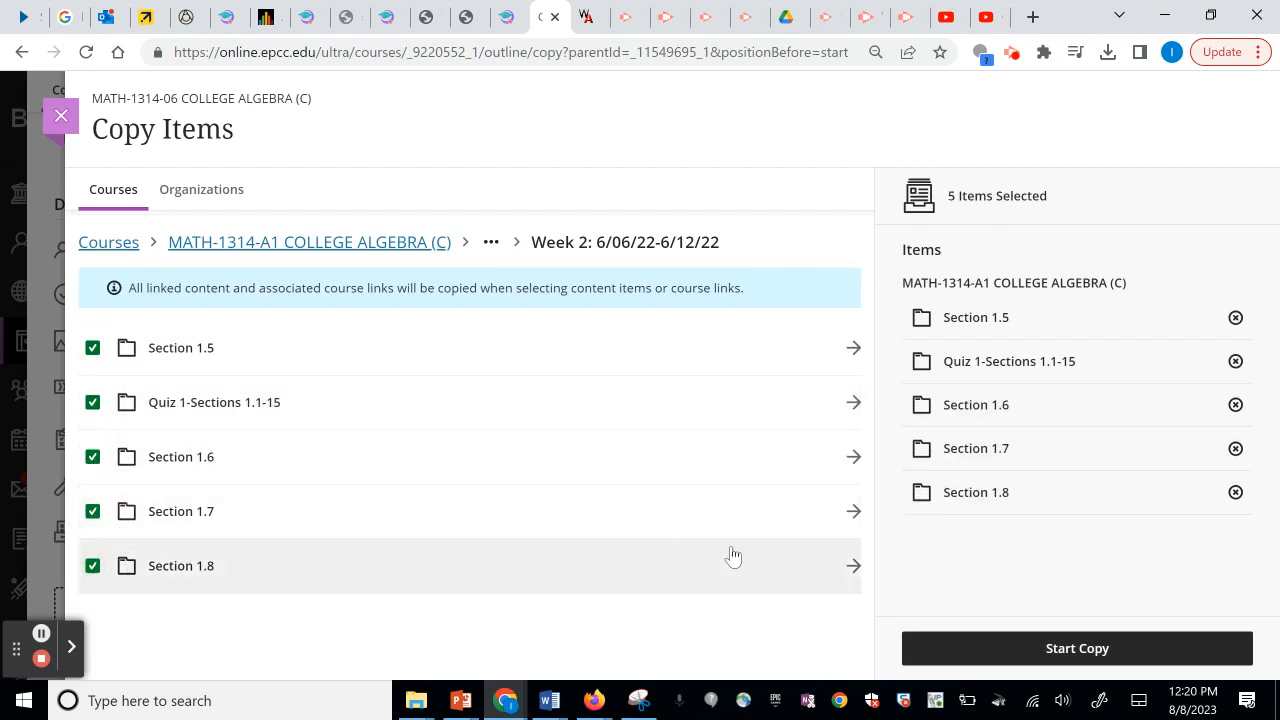
left_click(955, 650)
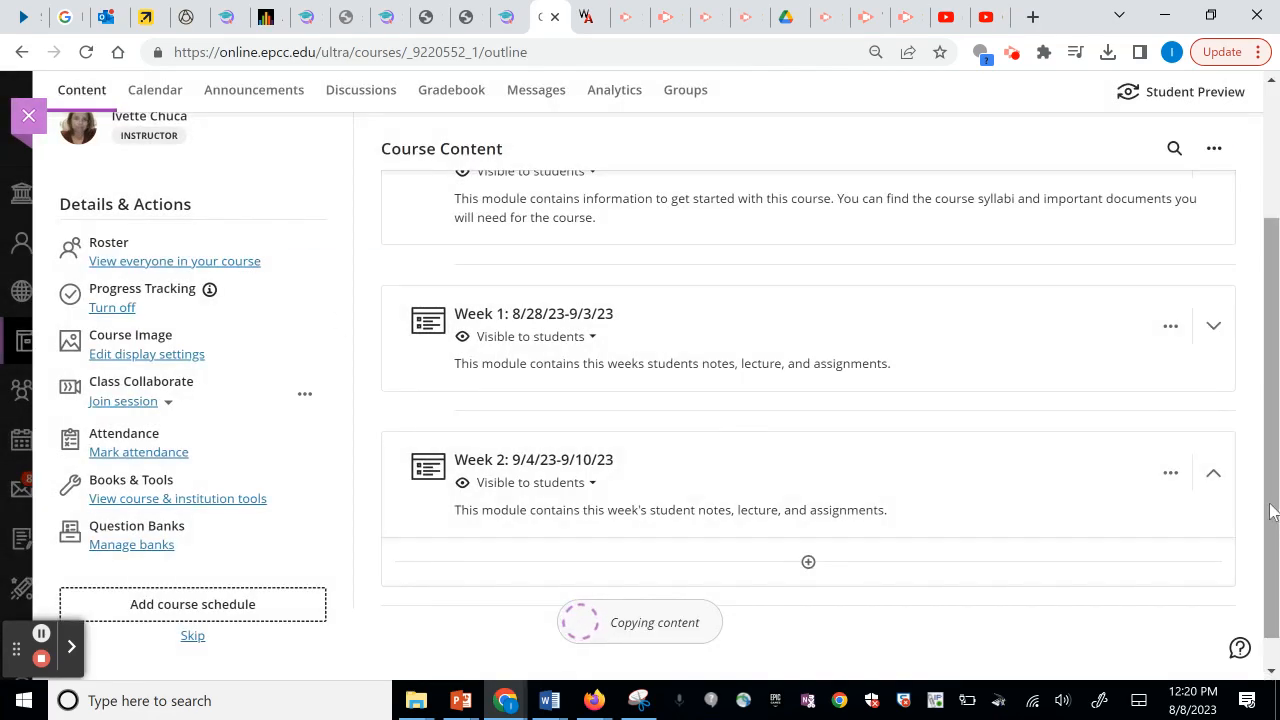
Choose Edit course room settings from the Class Collaborate menu in Details & Actions.
left_click_drag(1277, 518, 1273, 490)
left_click_drag(1274, 484, 1275, 378)
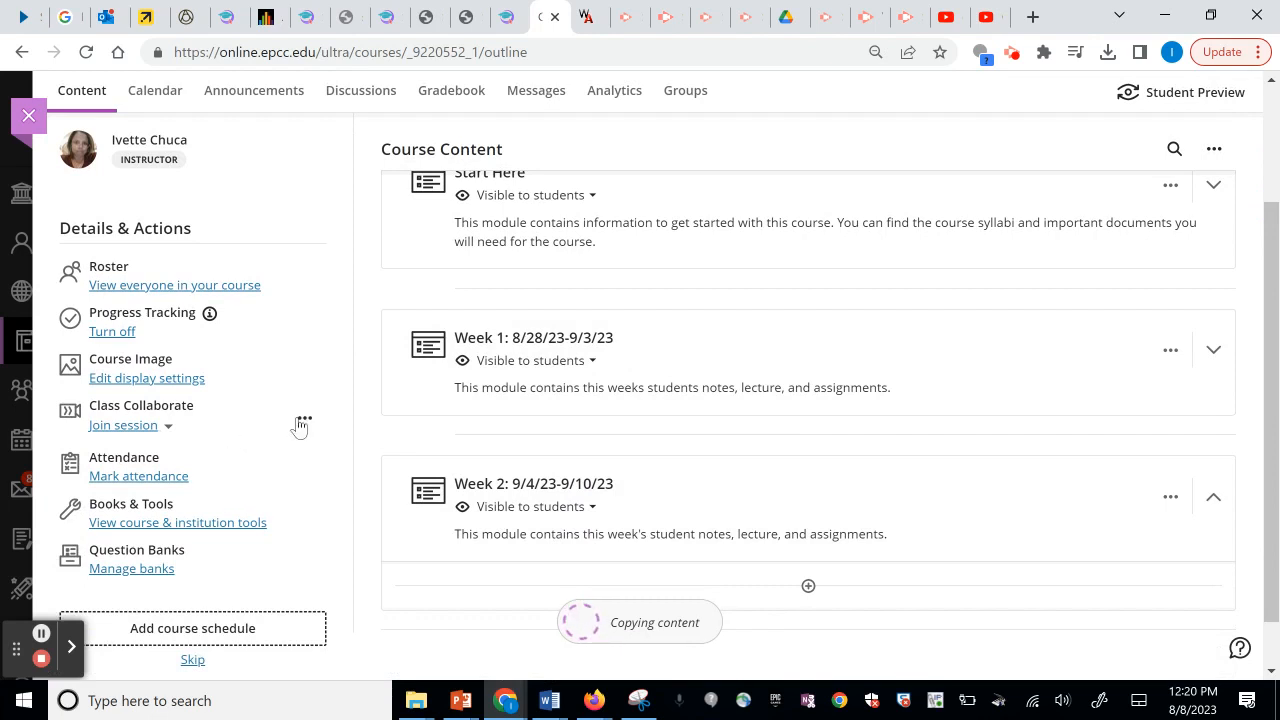
left_click(303, 421)
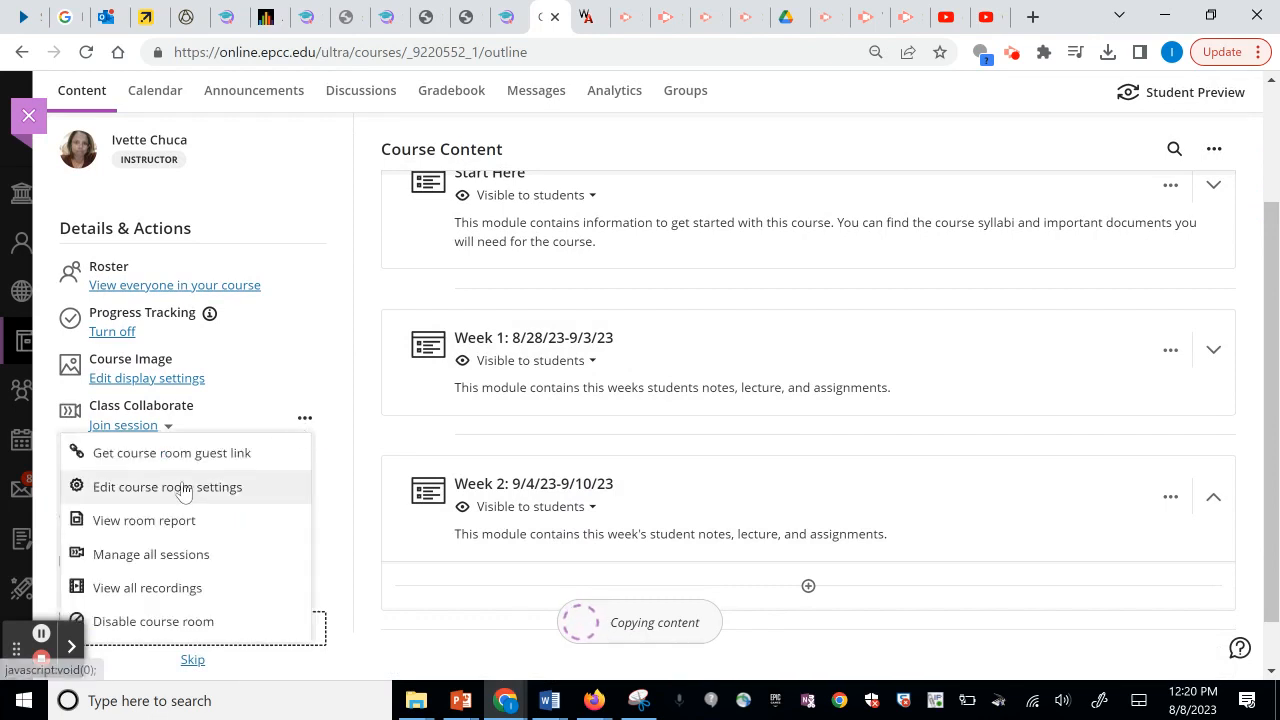
left_click(168, 460)
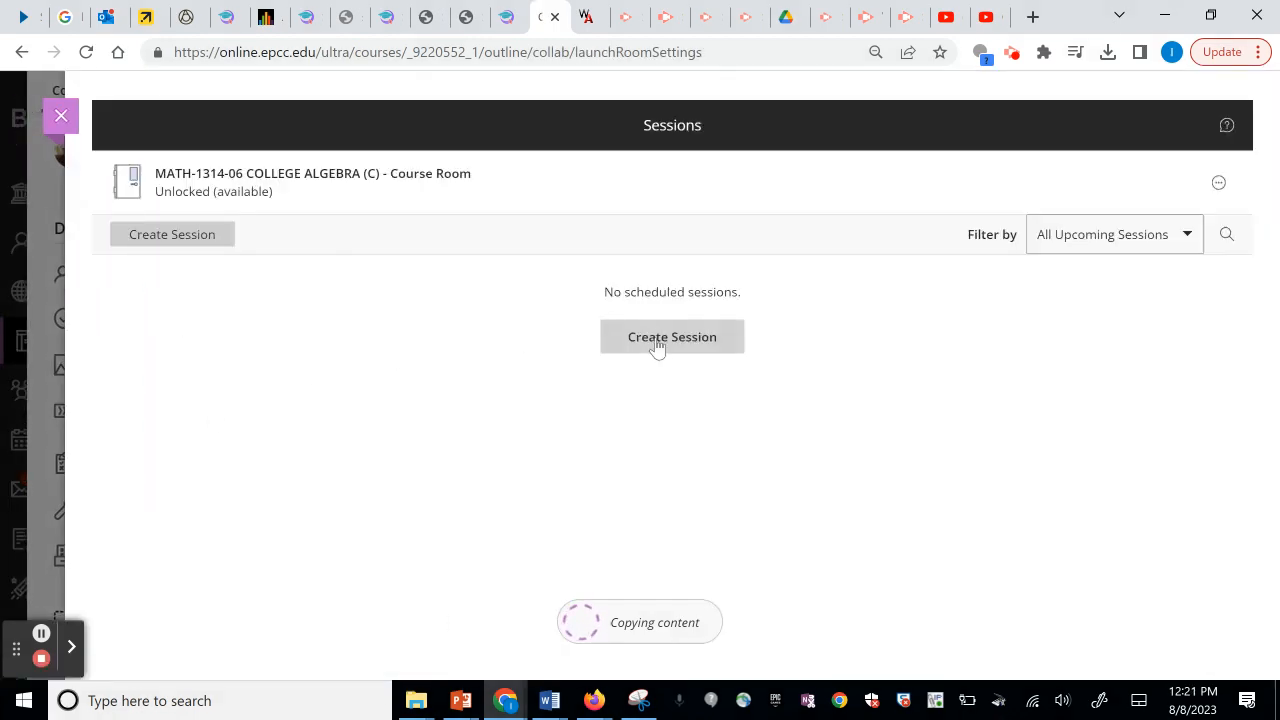
Create a Collaborate session named Student Hours with guest access and no end time.
left_click(658, 346)
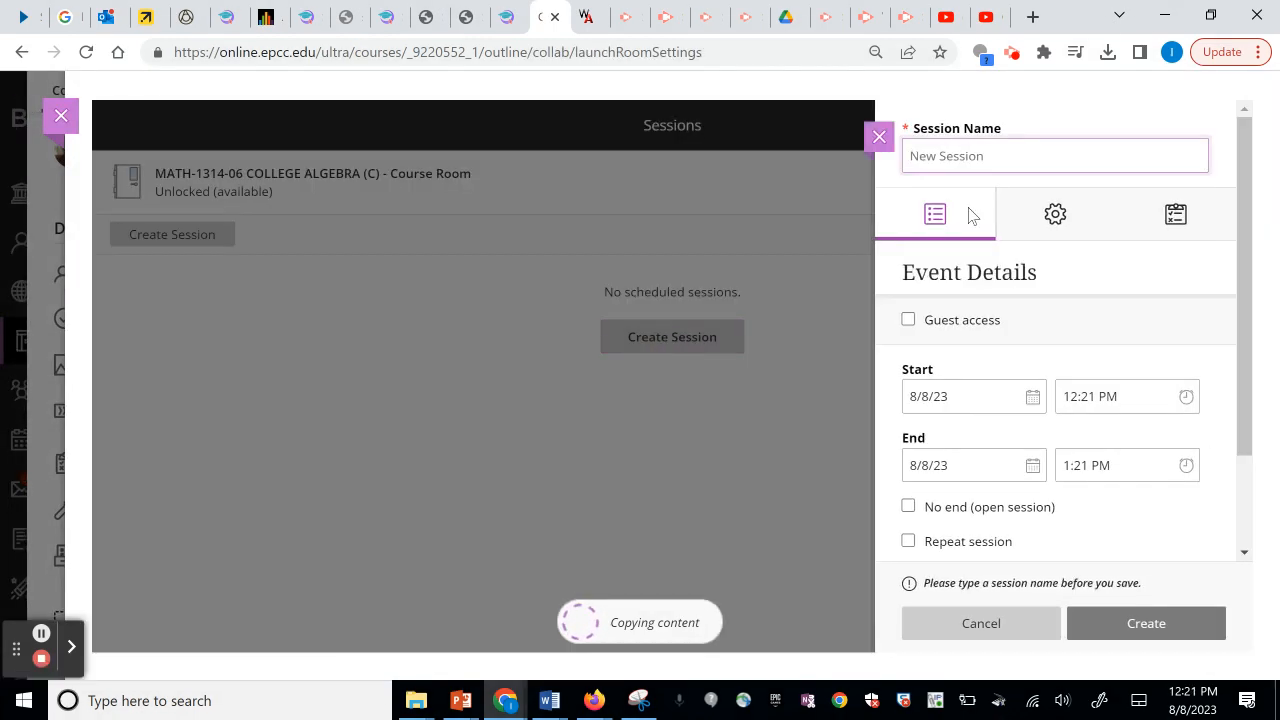
left_click(942, 155)
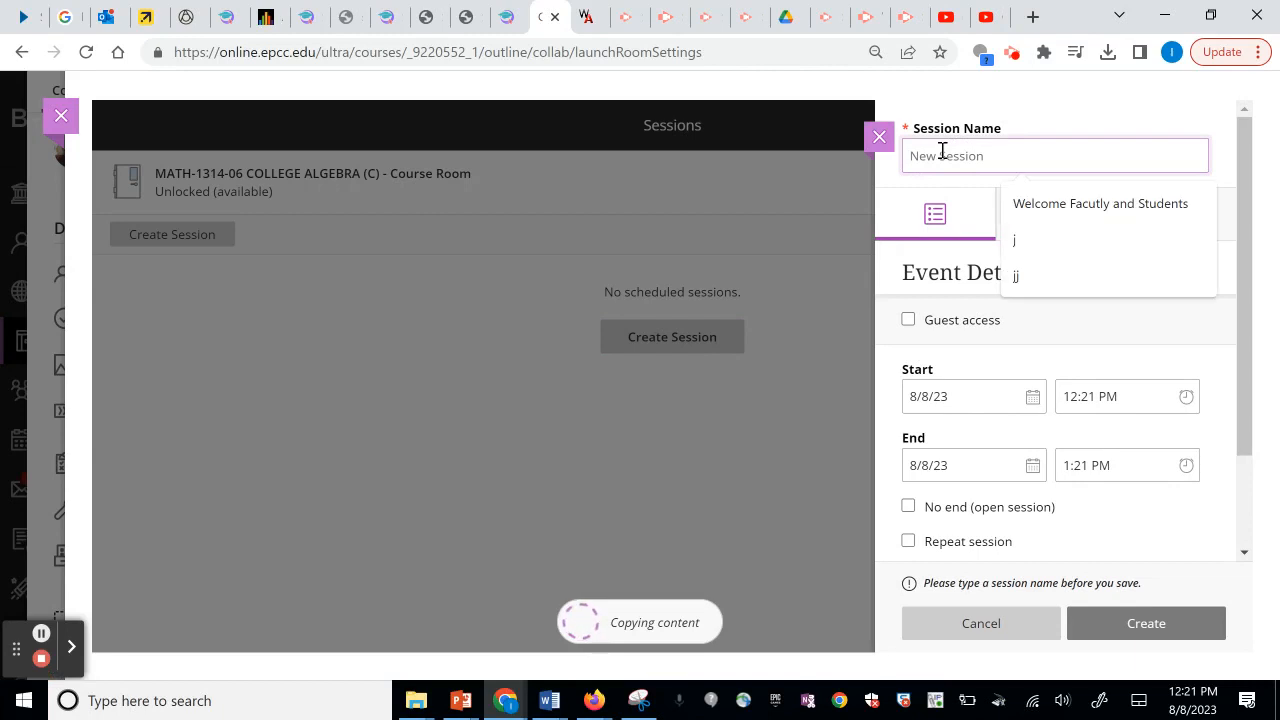
type("Student Hours")
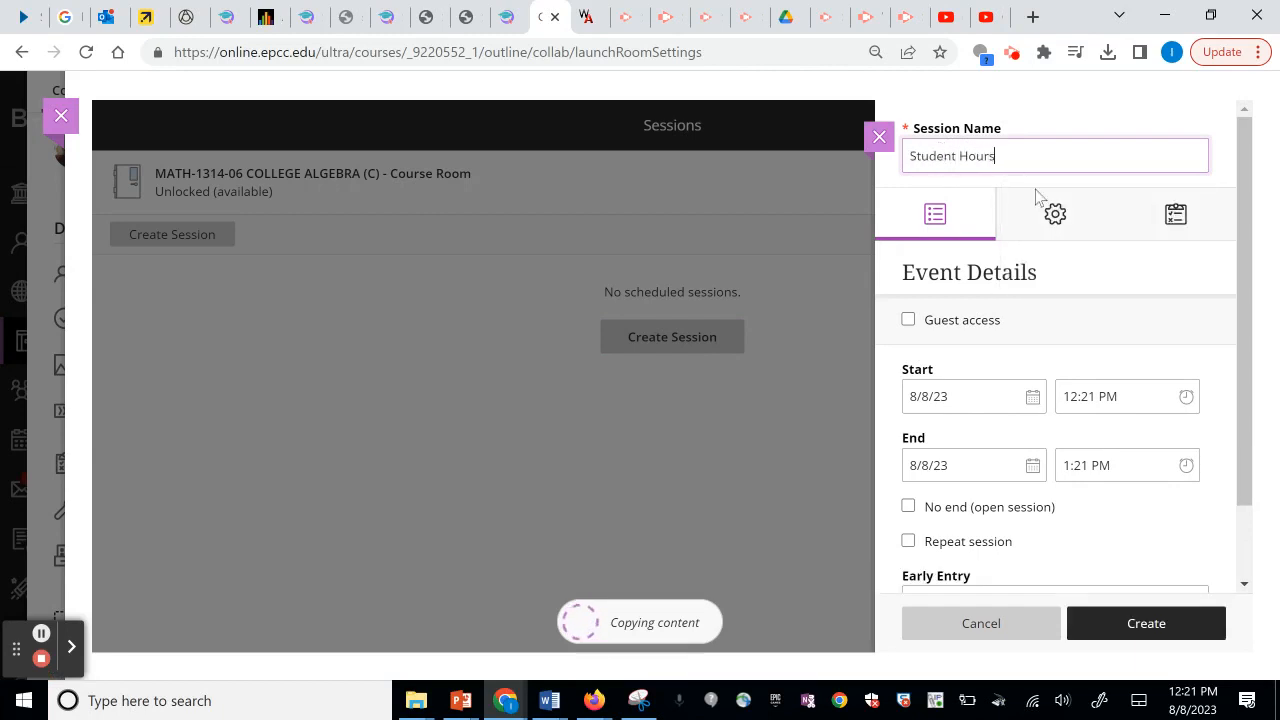
left_click_drag(1244, 194, 1257, 357)
left_click(908, 271)
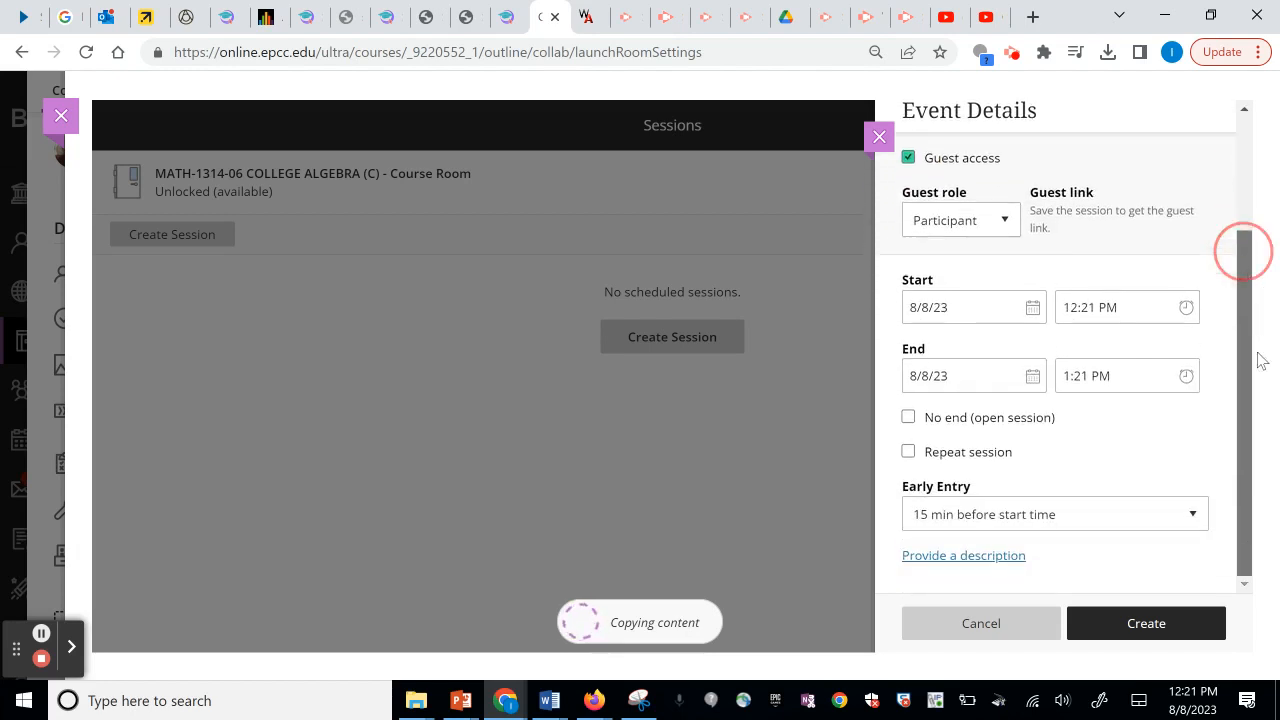
left_click(909, 420)
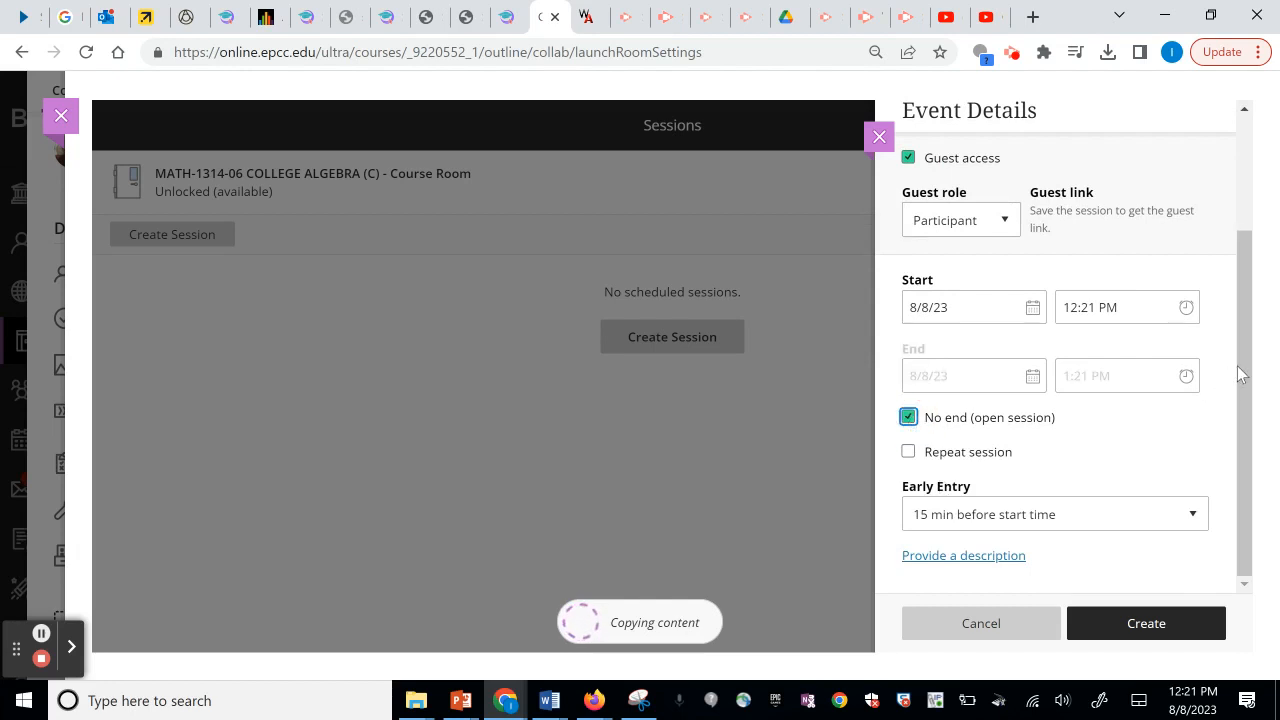
left_click_drag(1241, 366, 1250, 459)
left_click(1240, 484)
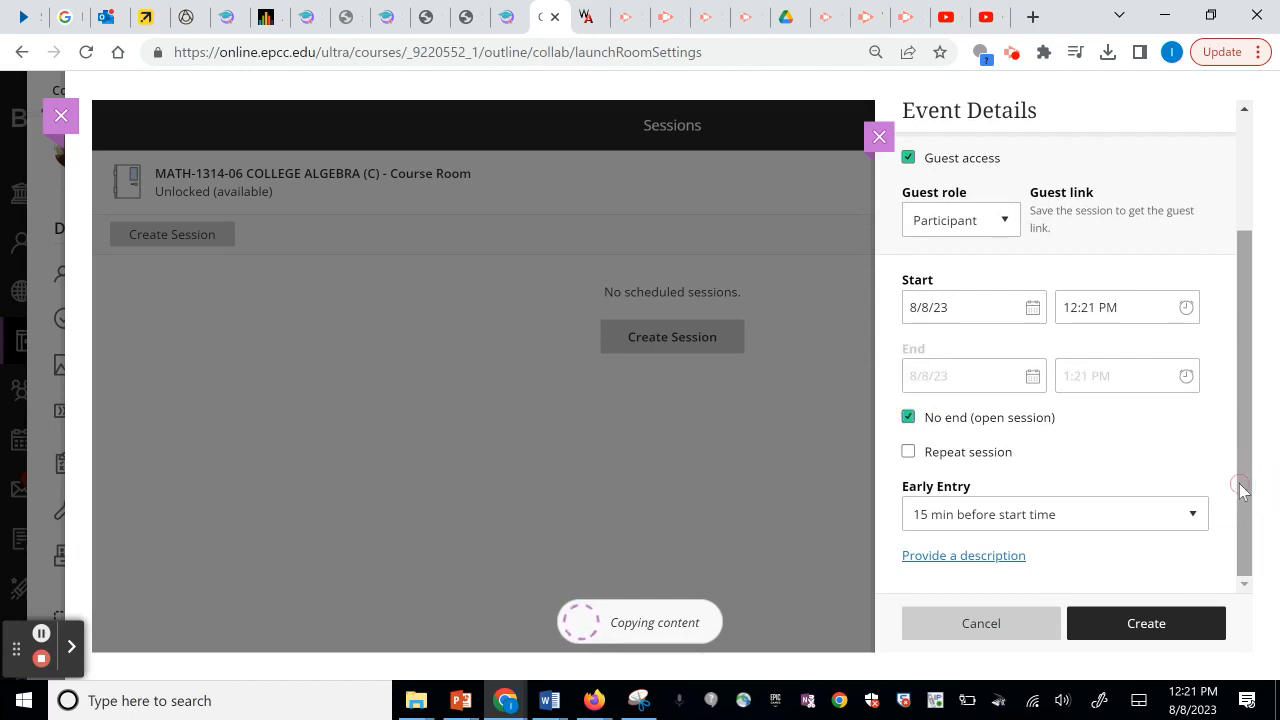
left_click(1146, 633)
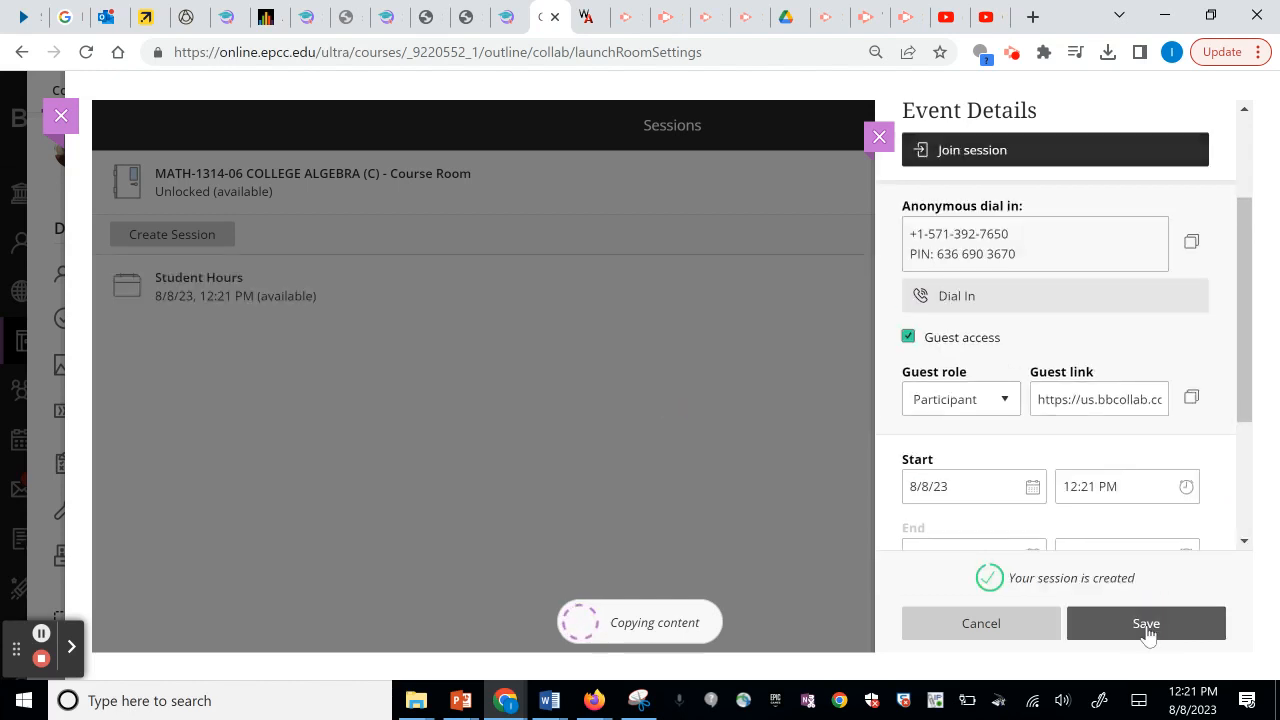
Copy the session's guest link, save the settings, and return to the Courses list.
left_click_drag(1247, 295, 1266, 489)
left_click(1260, 497)
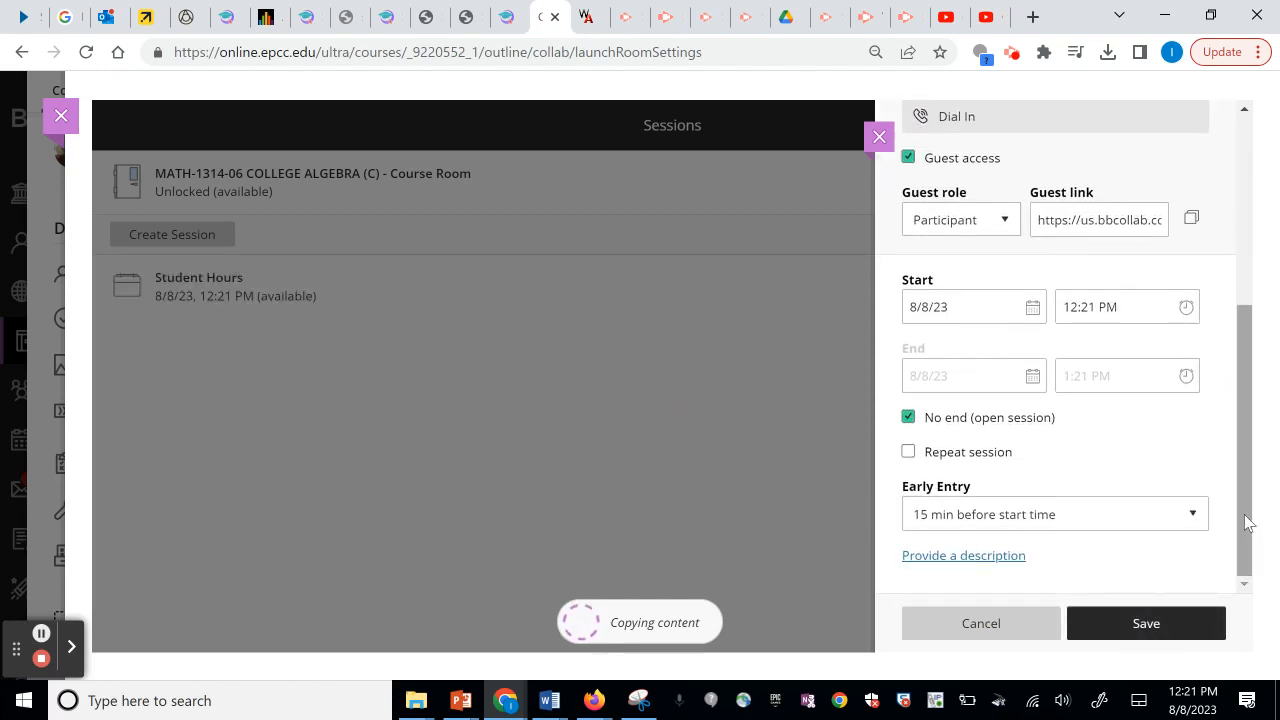
left_click(1190, 222)
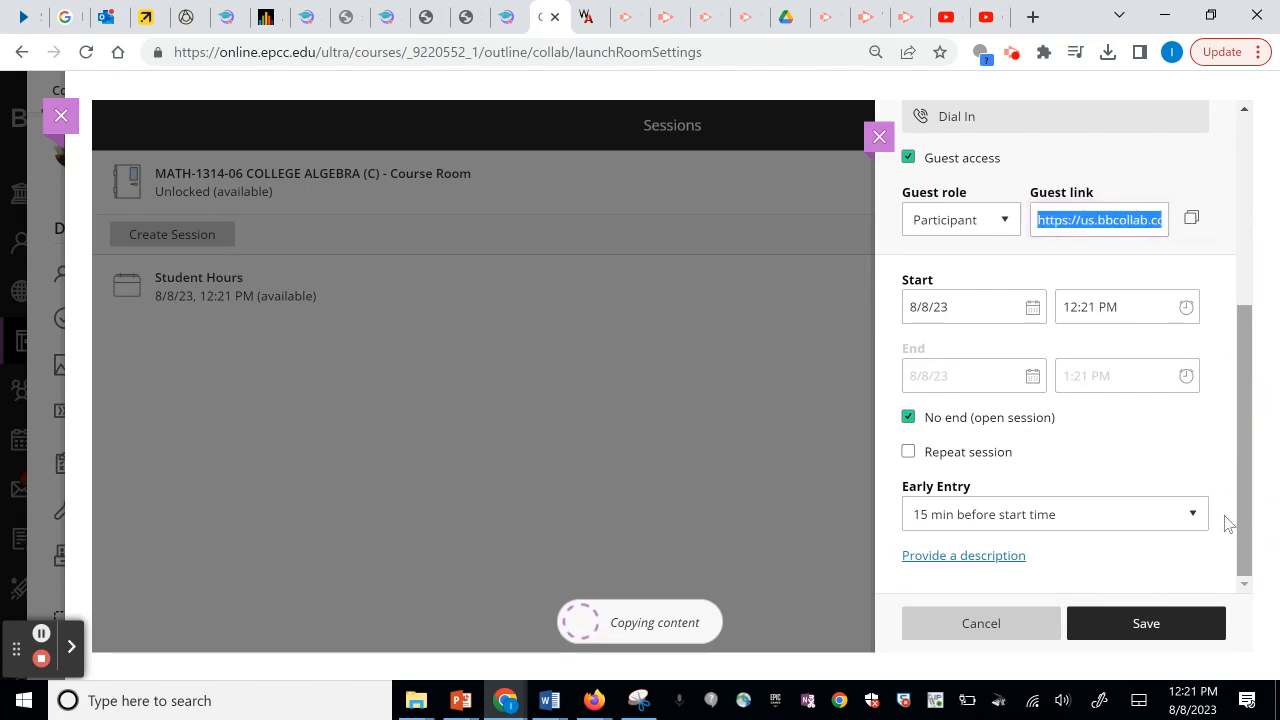
left_click(1146, 618)
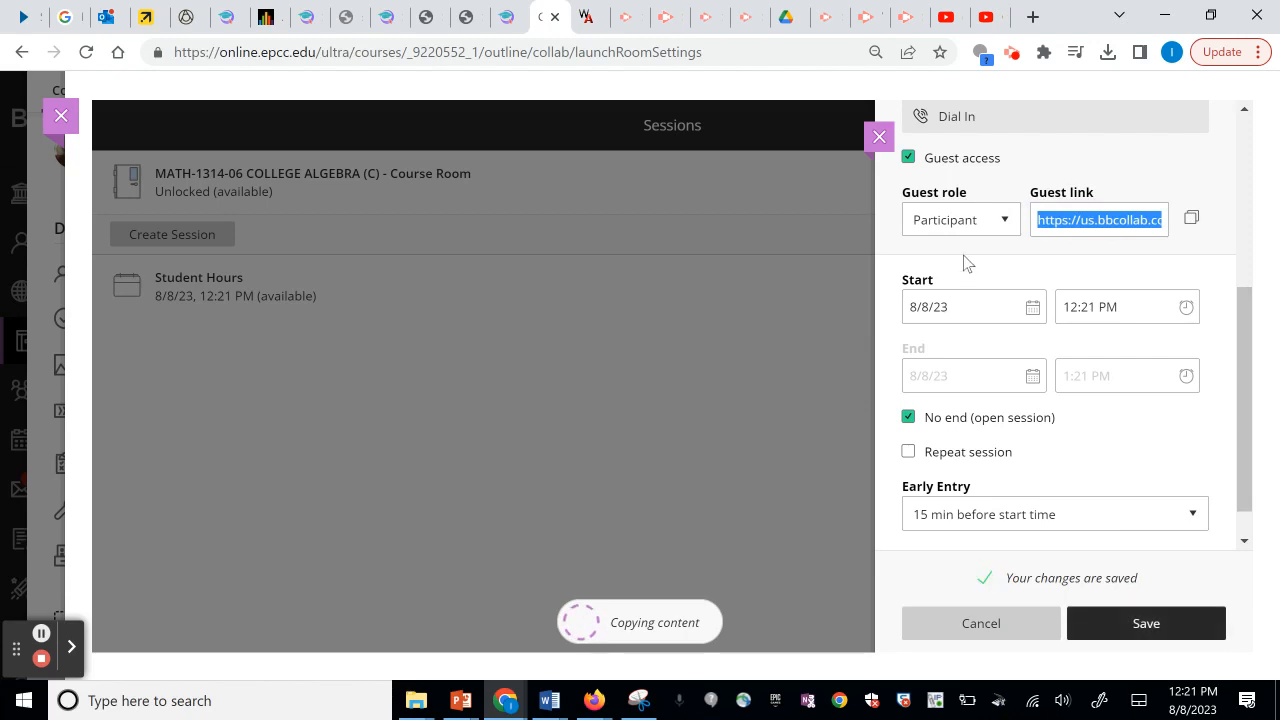
left_click(879, 139)
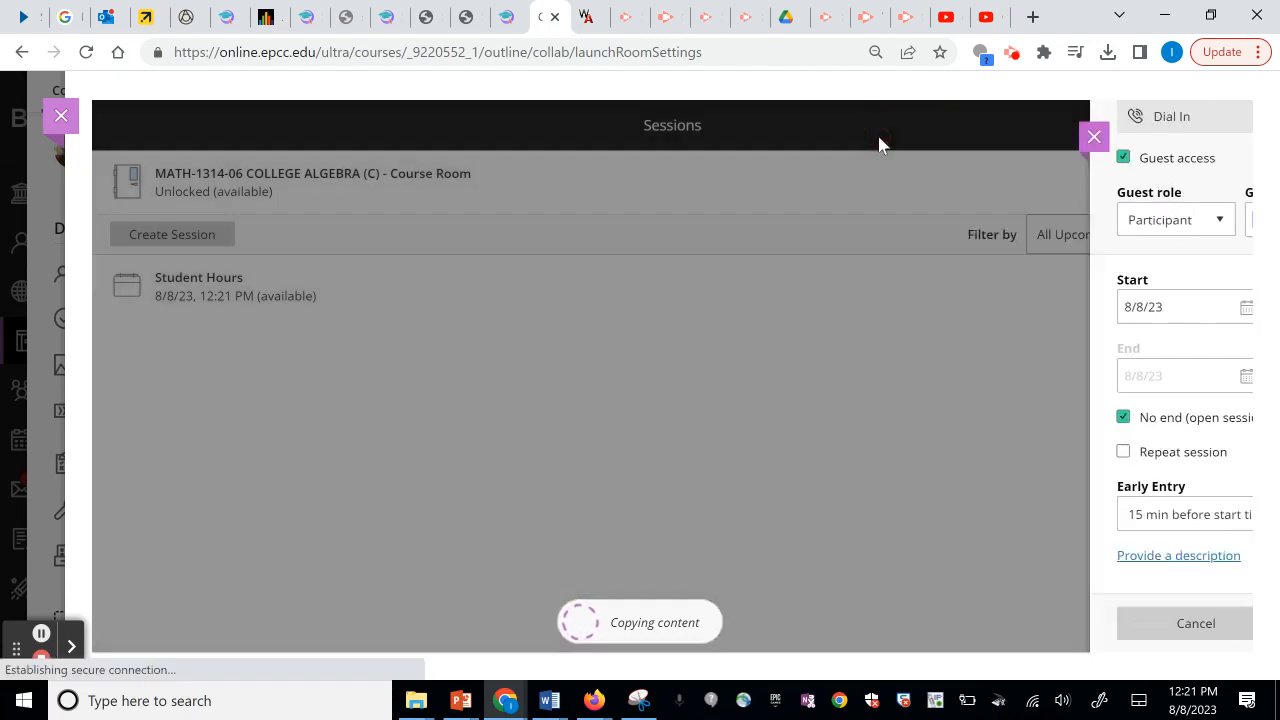
left_click(61, 122)
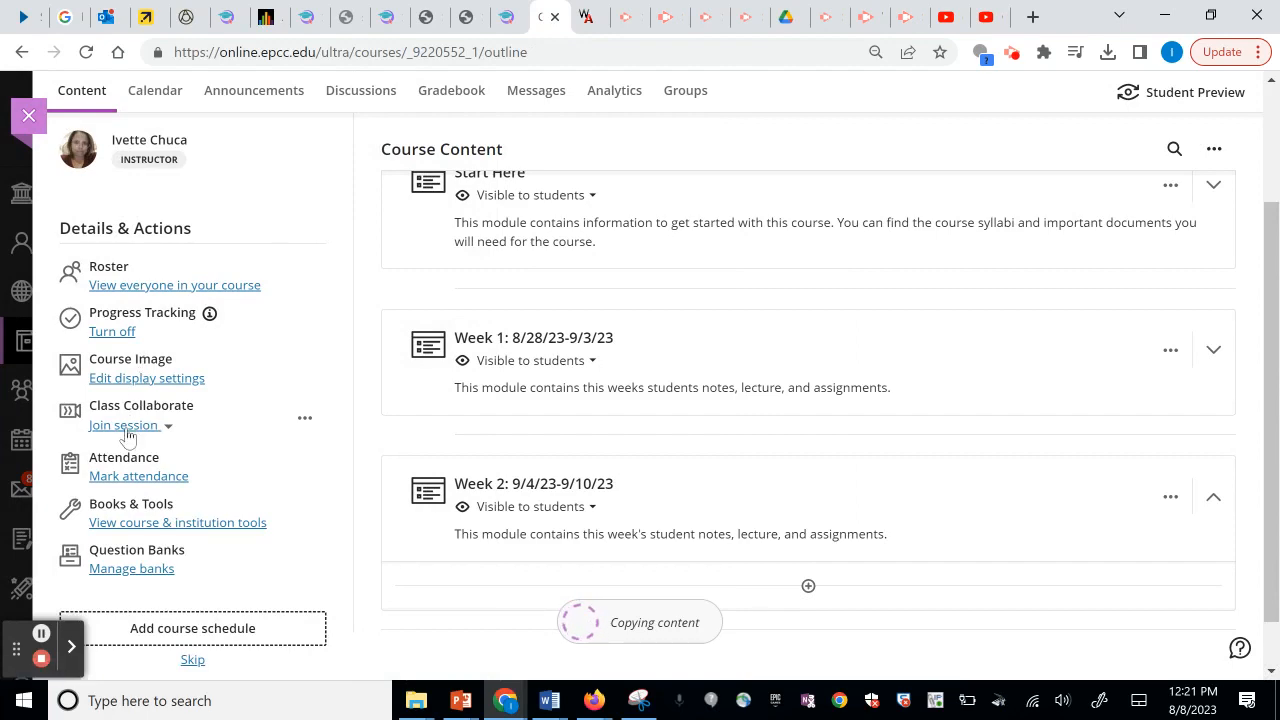
left_click(28, 117)
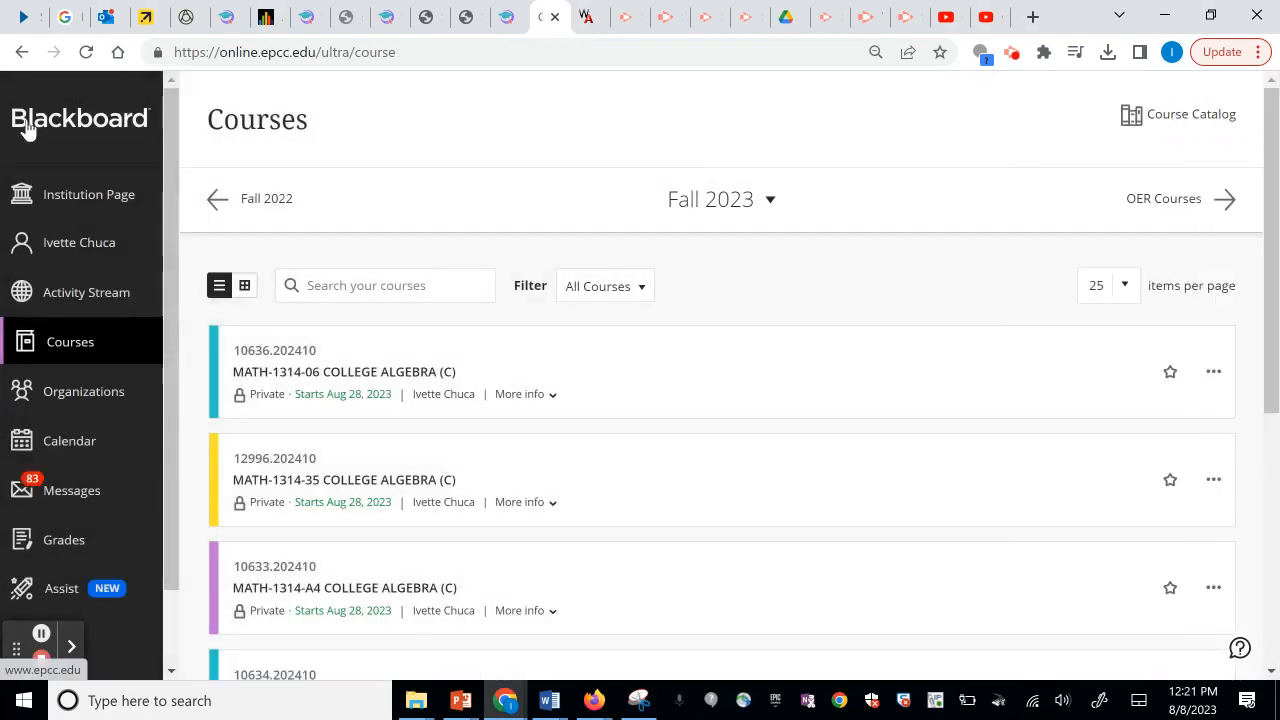
In MATH-1314-35, create a 'Student Hours' link using the pasted screencastify URL and save it.
left_click(285, 467)
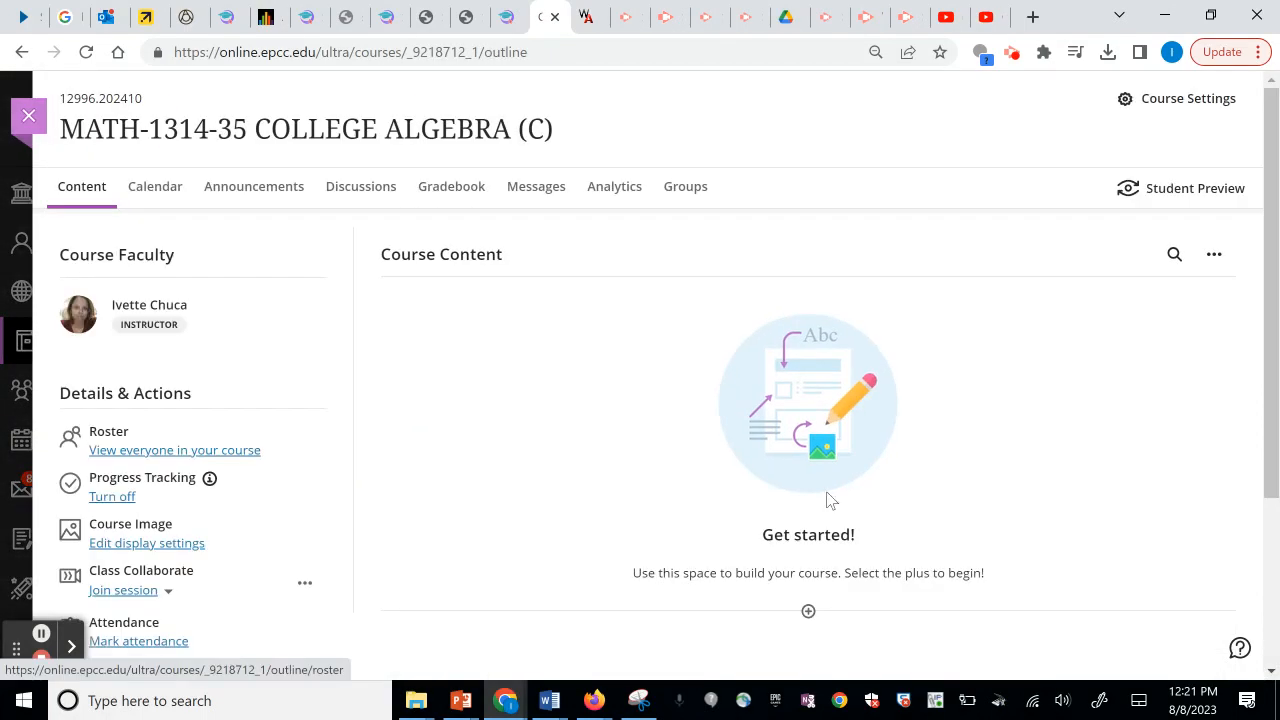
left_click(809, 612)
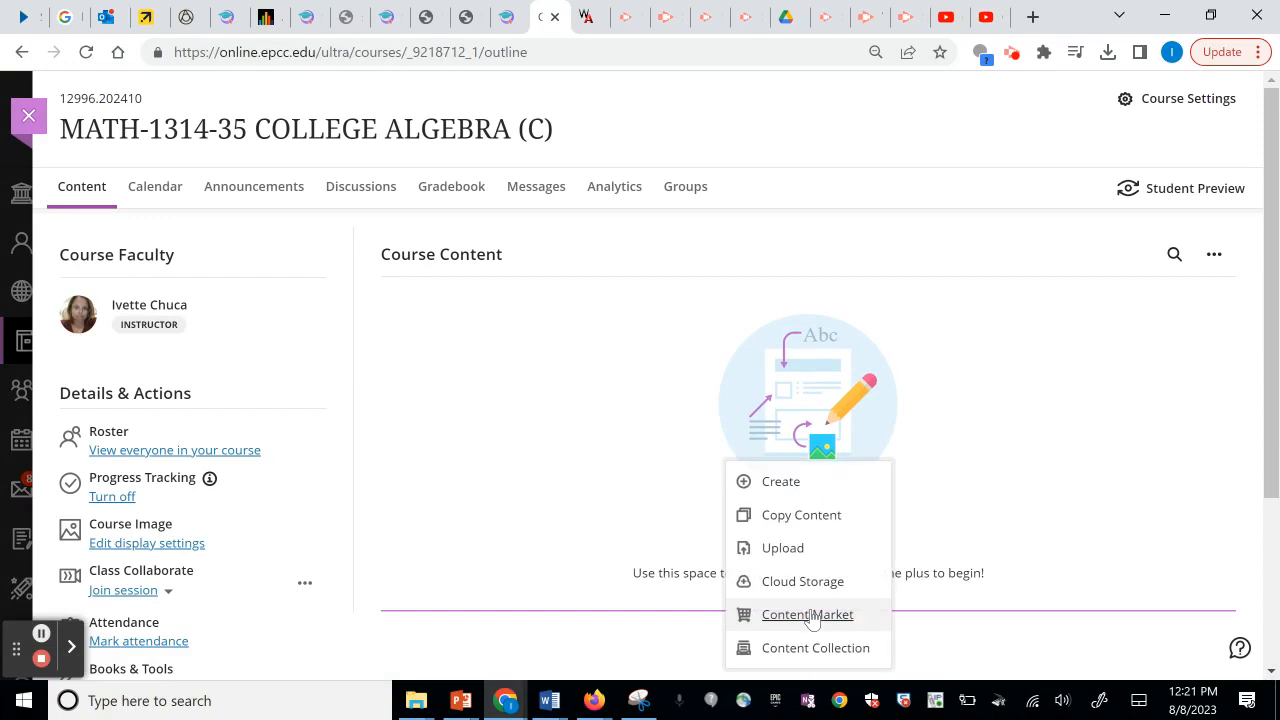
left_click(790, 492)
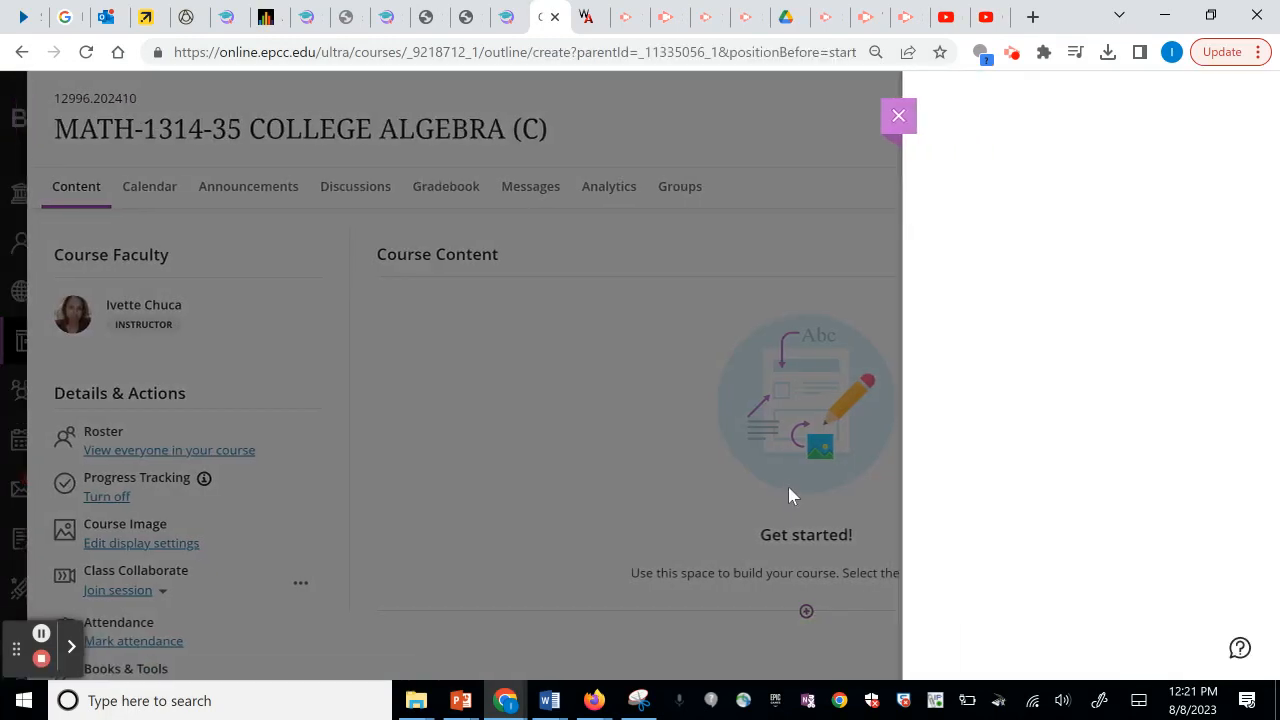
left_click(985, 433)
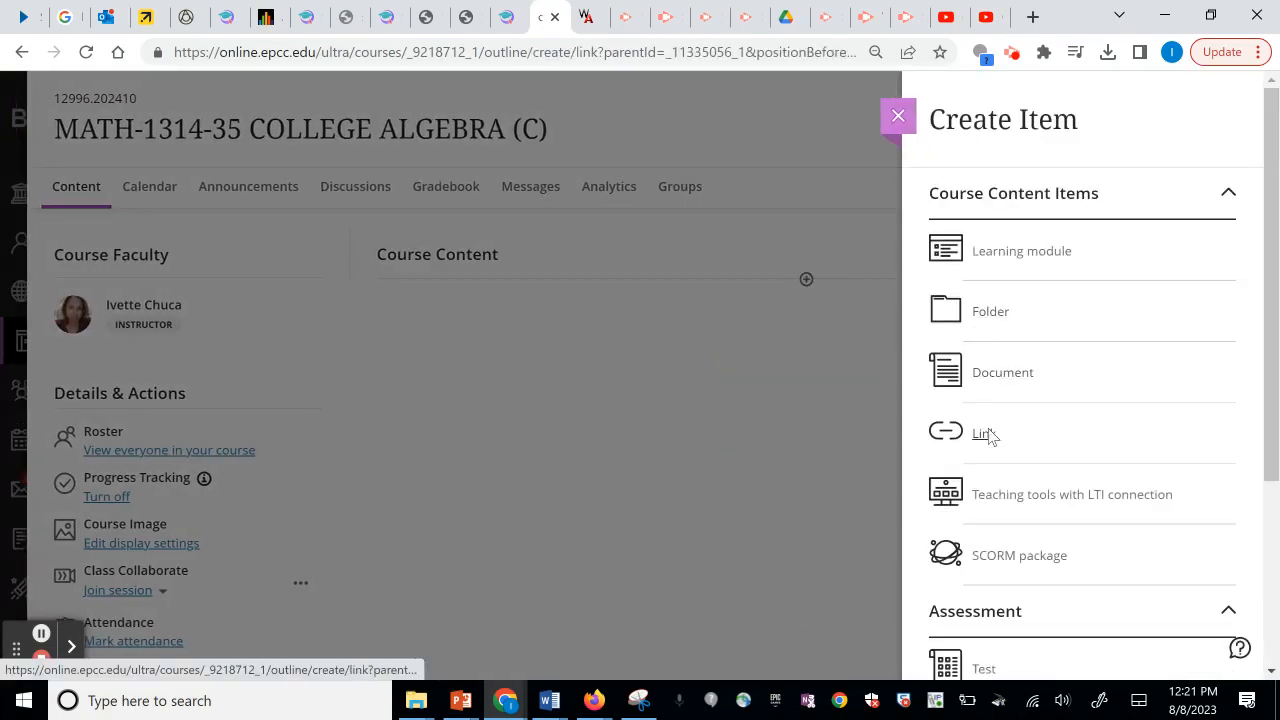
left_click(177, 320)
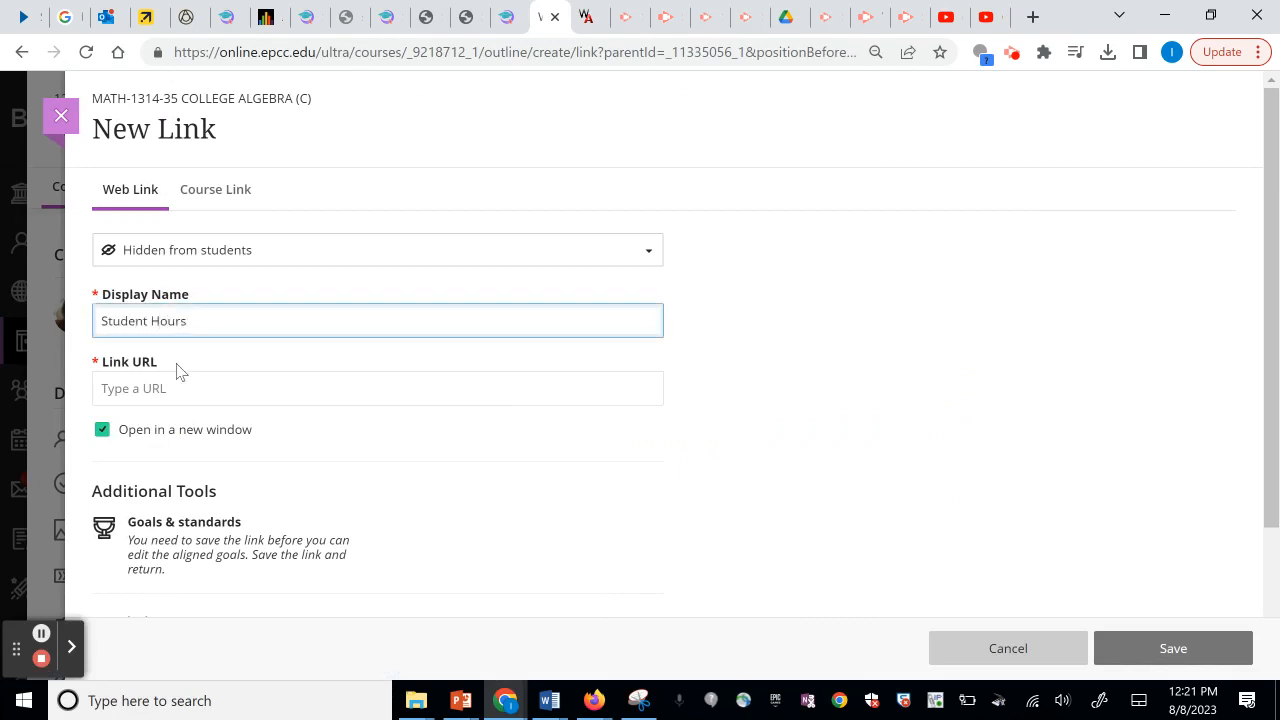
left_click(168, 387)
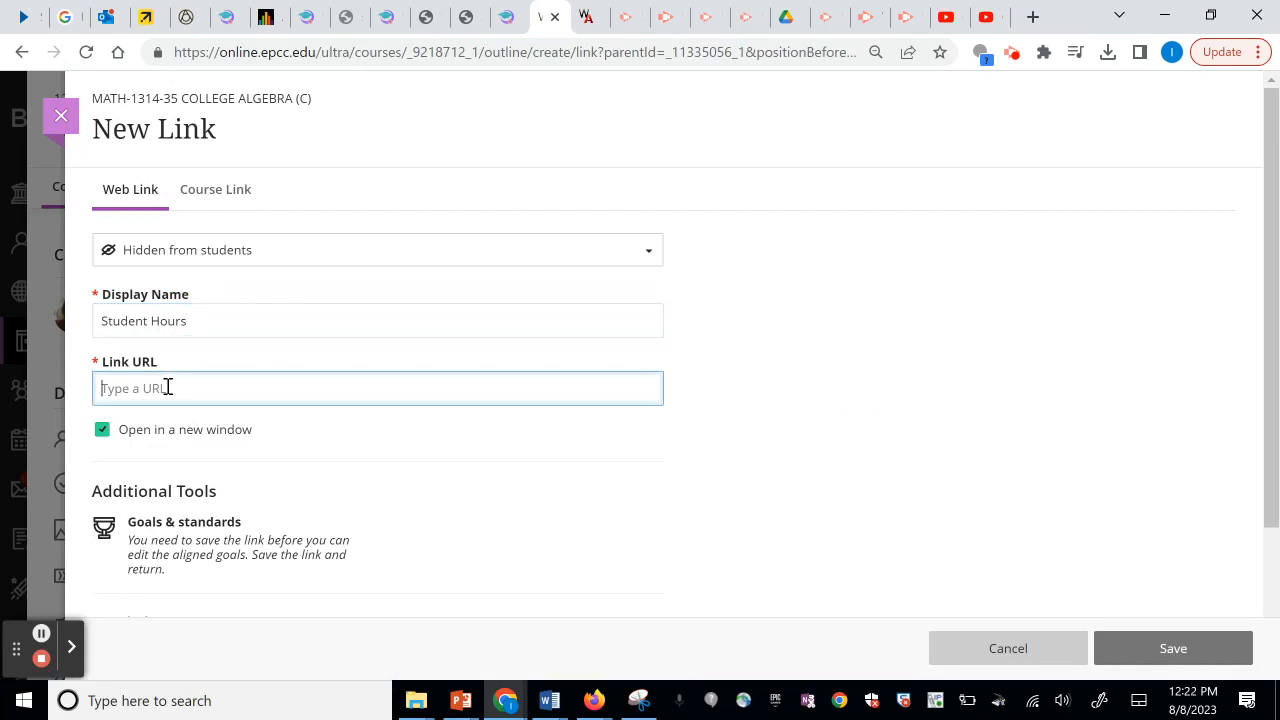
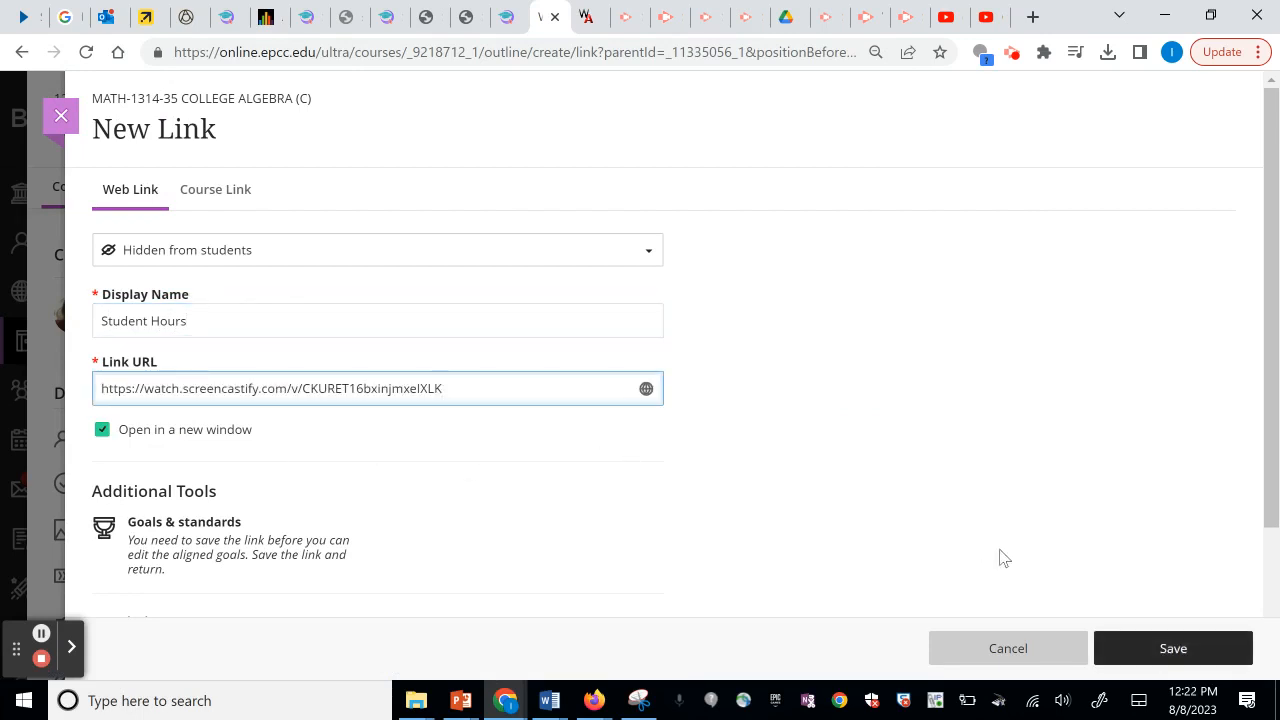
left_click(1158, 648)
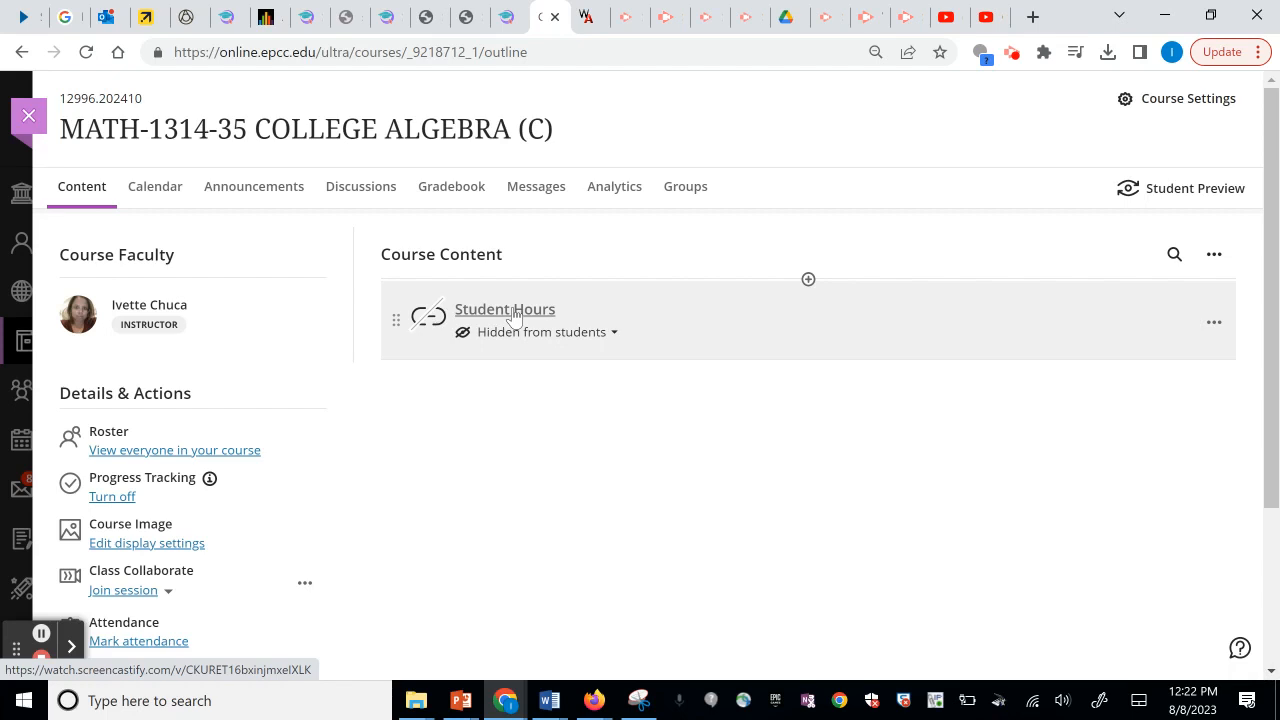
Disable MATH-1314-35's Class Collaborate course room, then close the course back to the Fall 2023 list.
left_click(172, 600)
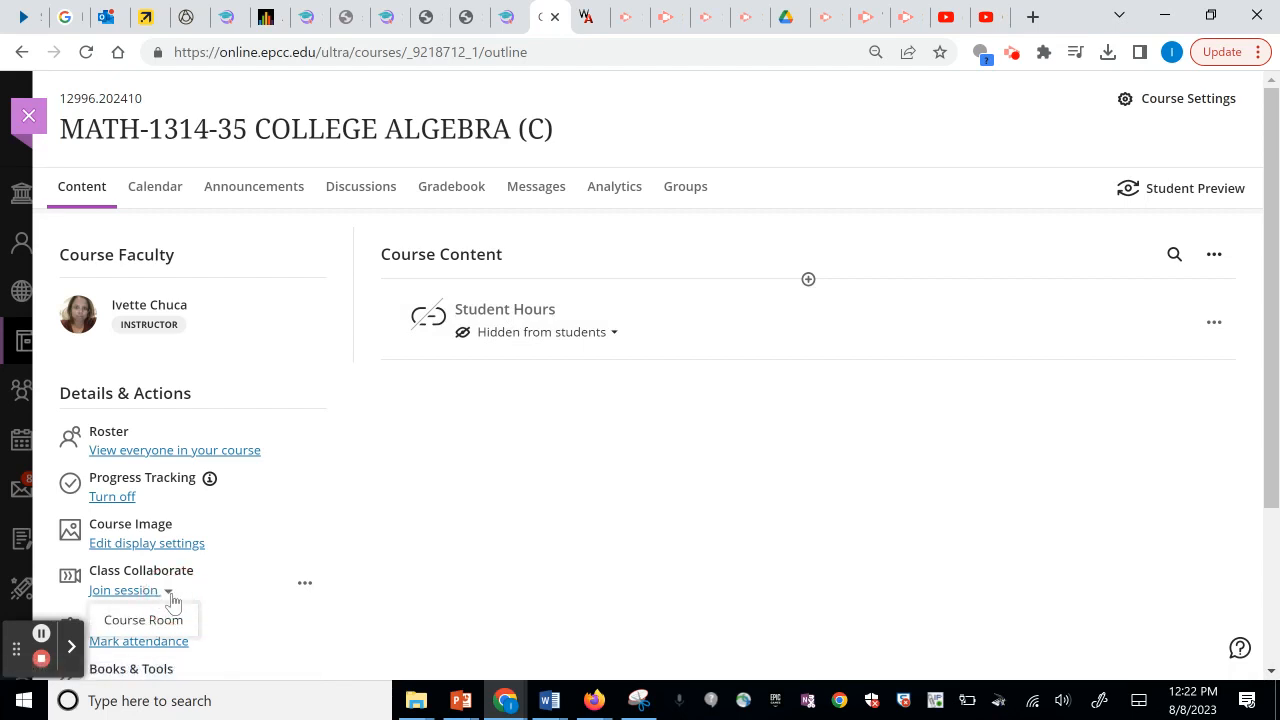
left_click(305, 587)
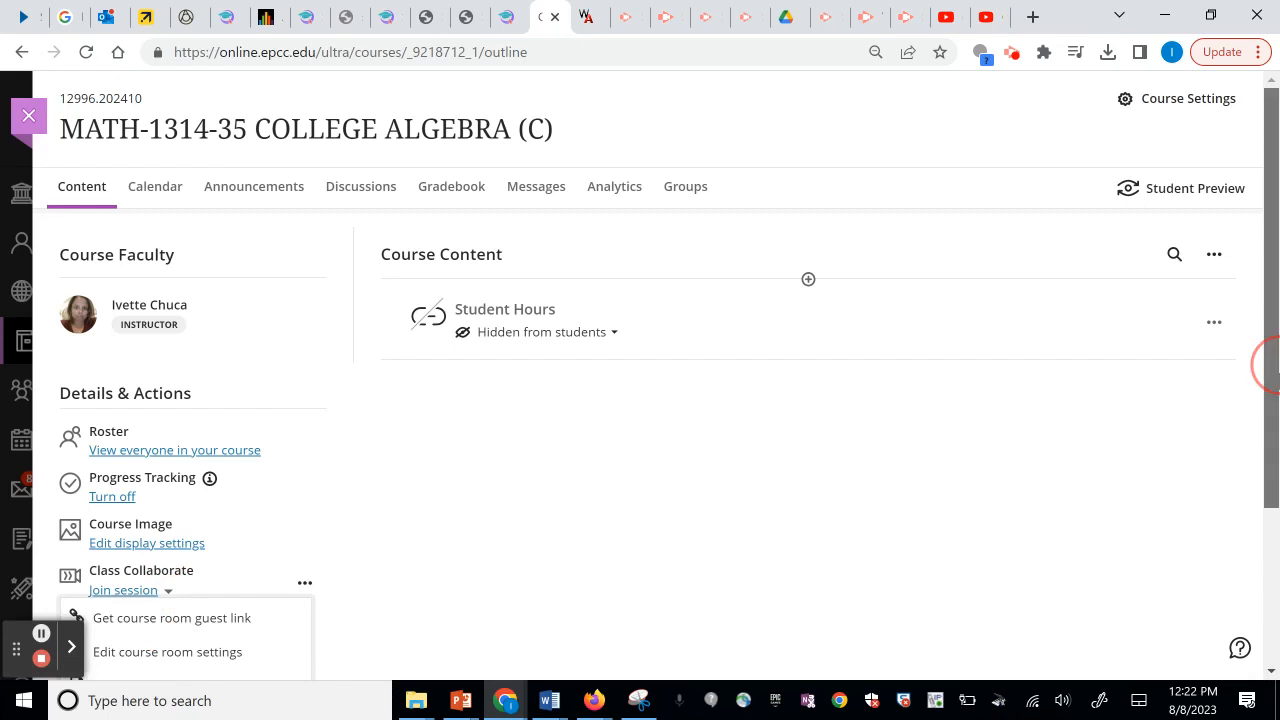
scroll(1266, 363, "down", 2)
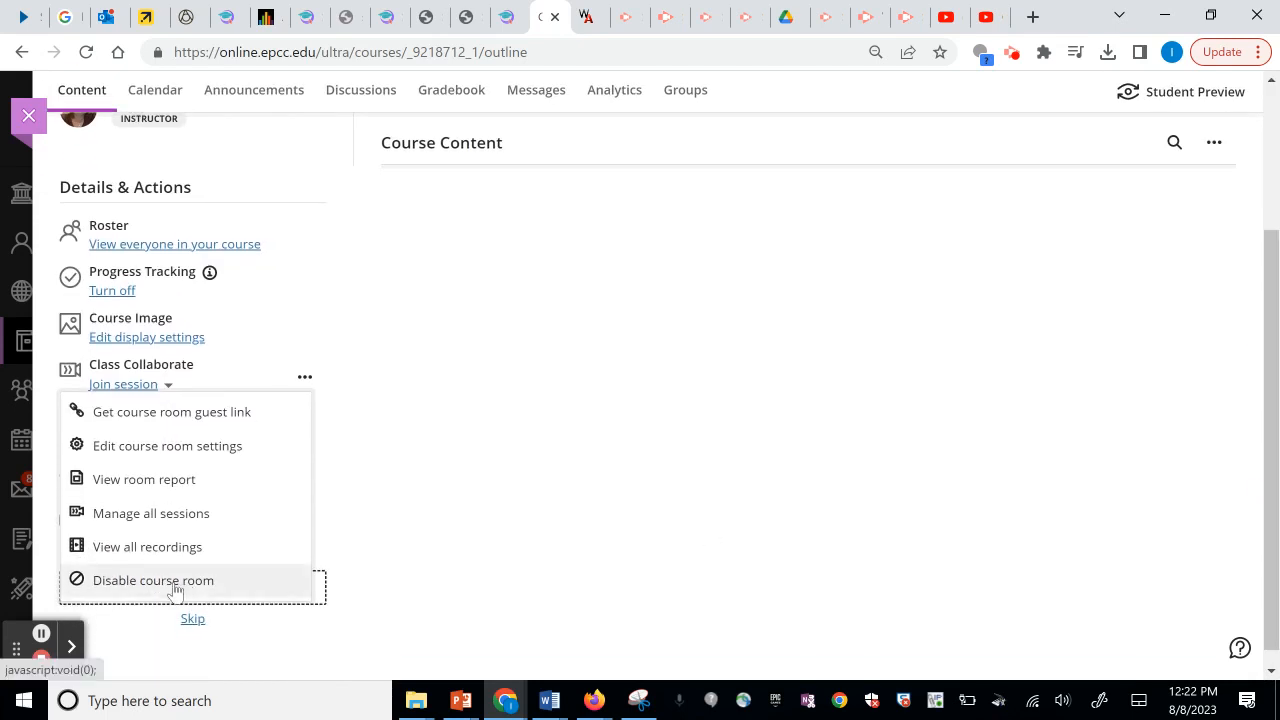
left_click(171, 582)
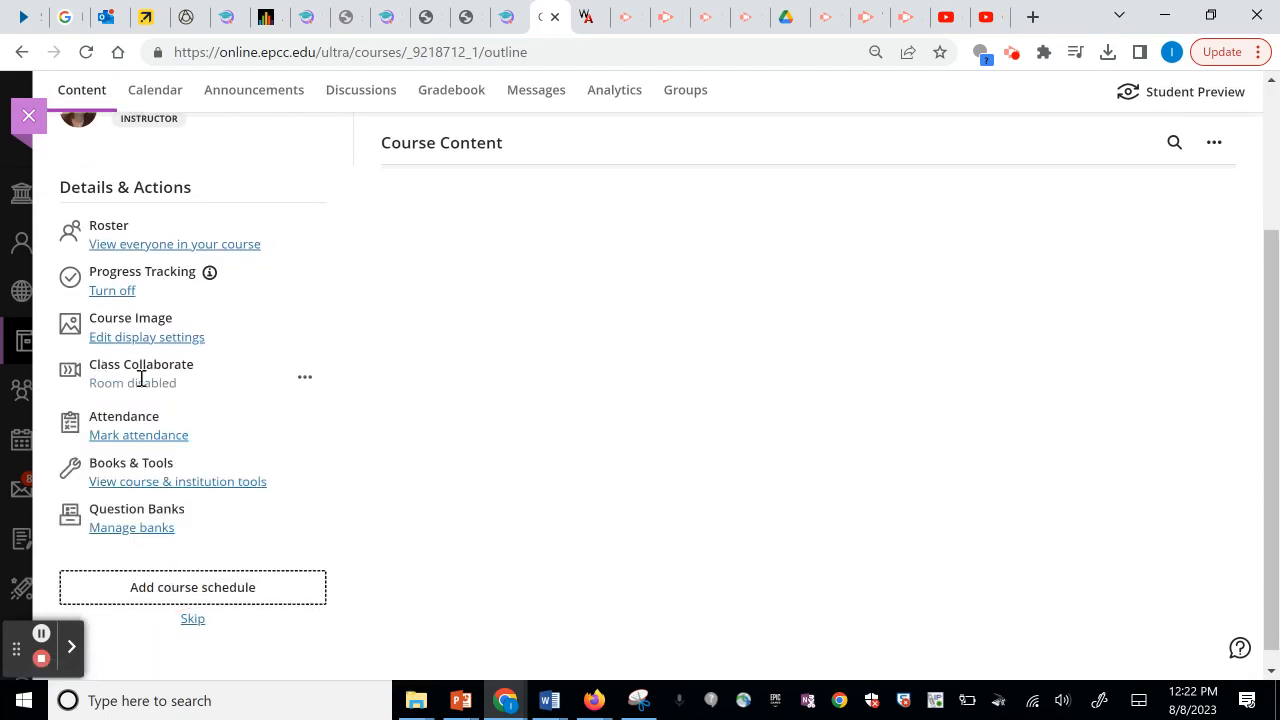
left_click(28, 116)
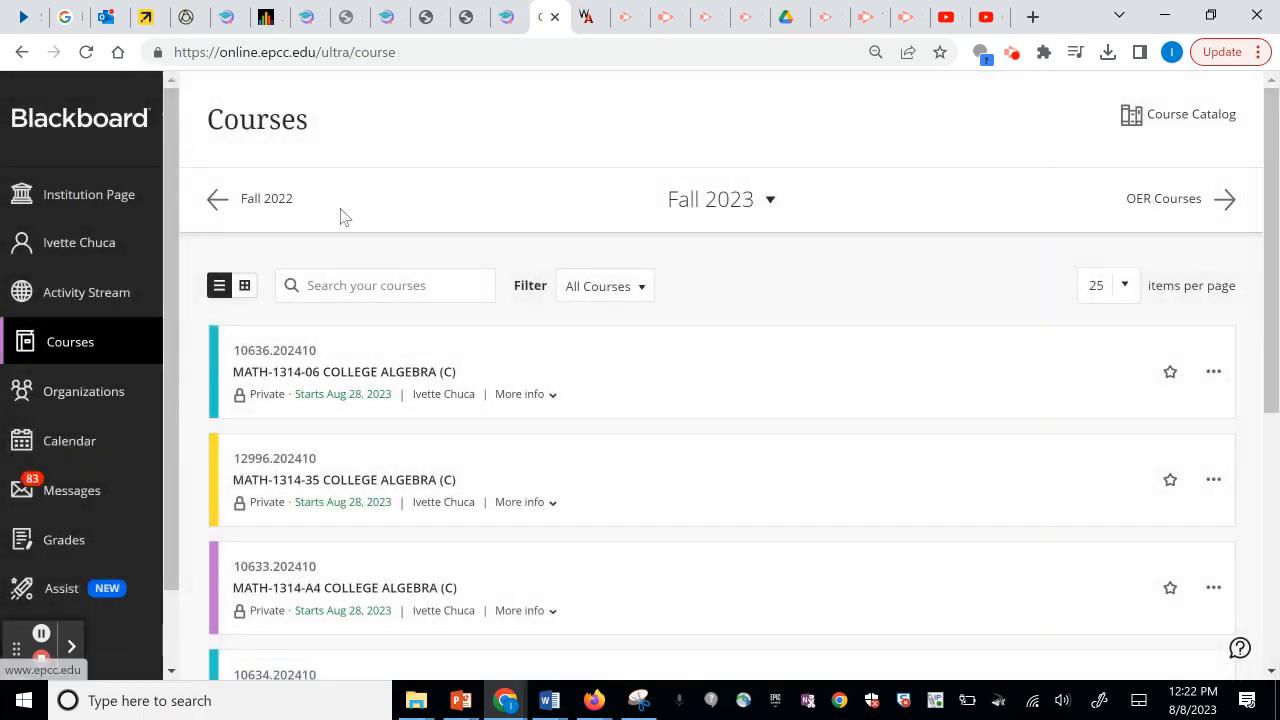
Open MATH-1314-06 College Algebra and expand the Week 2 module and its Section 1.5 folder.
left_click(272, 368)
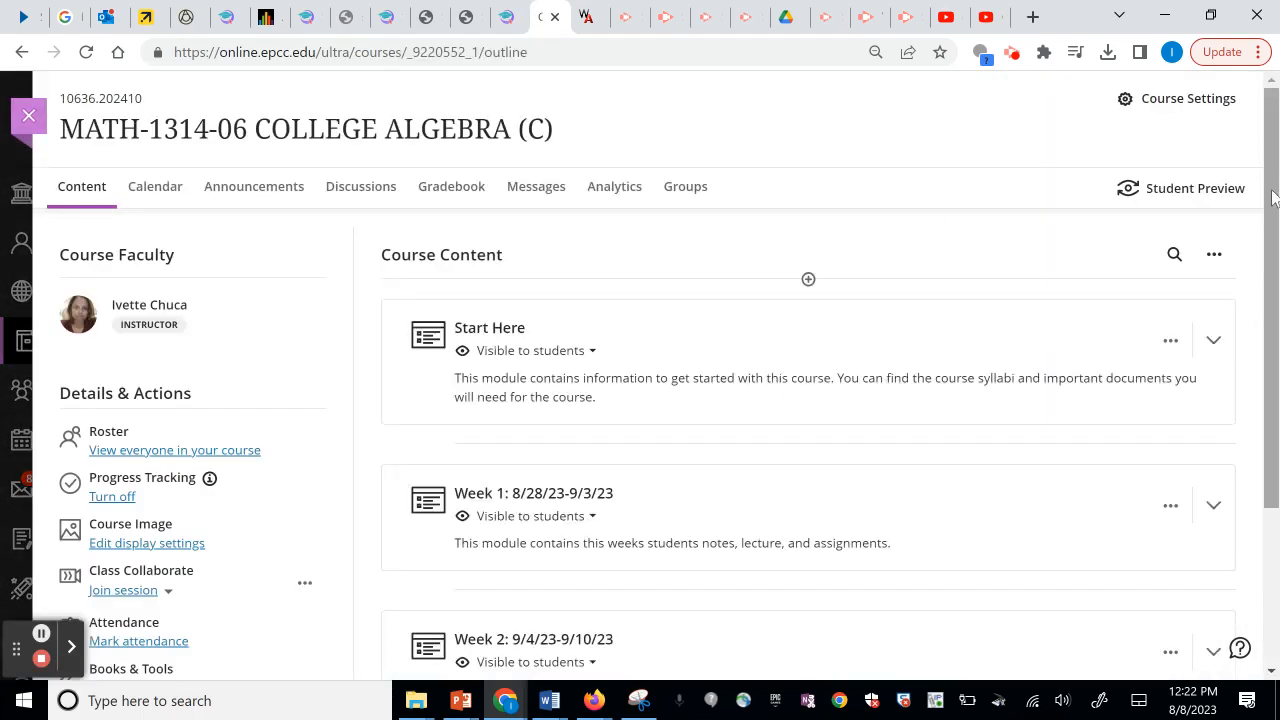
left_click_drag(1270, 180, 1266, 357)
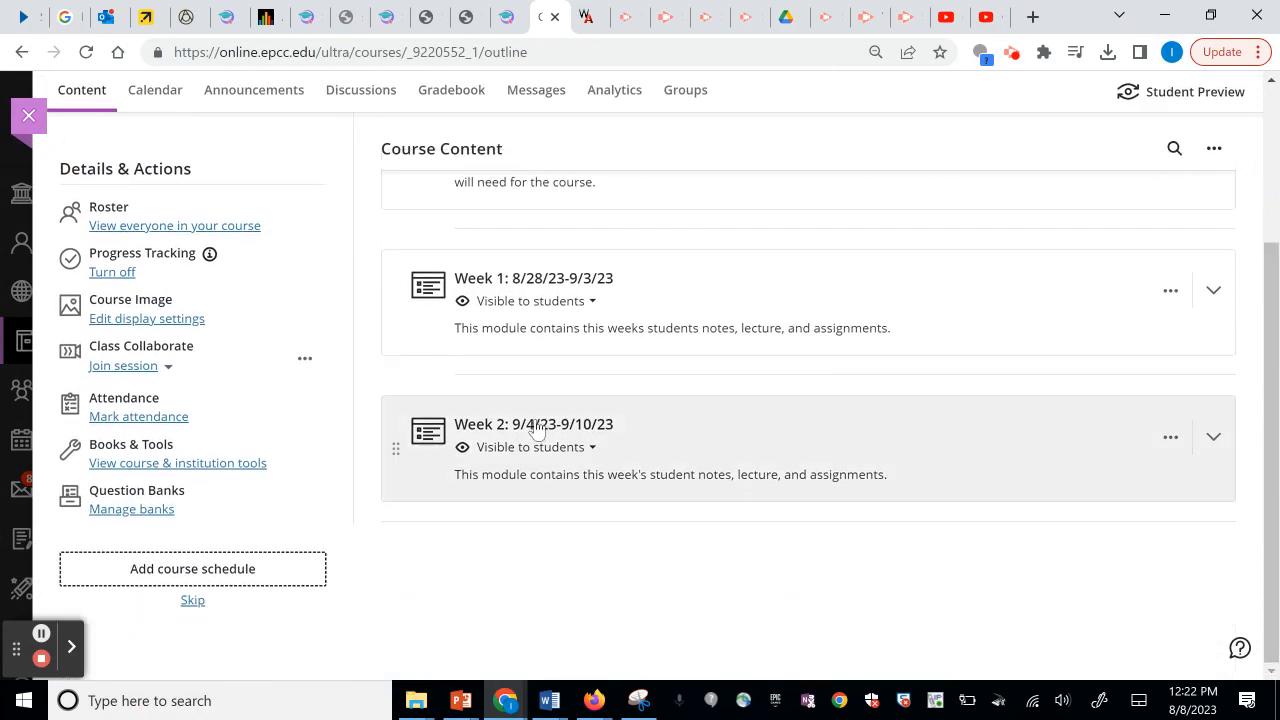
left_click(534, 423)
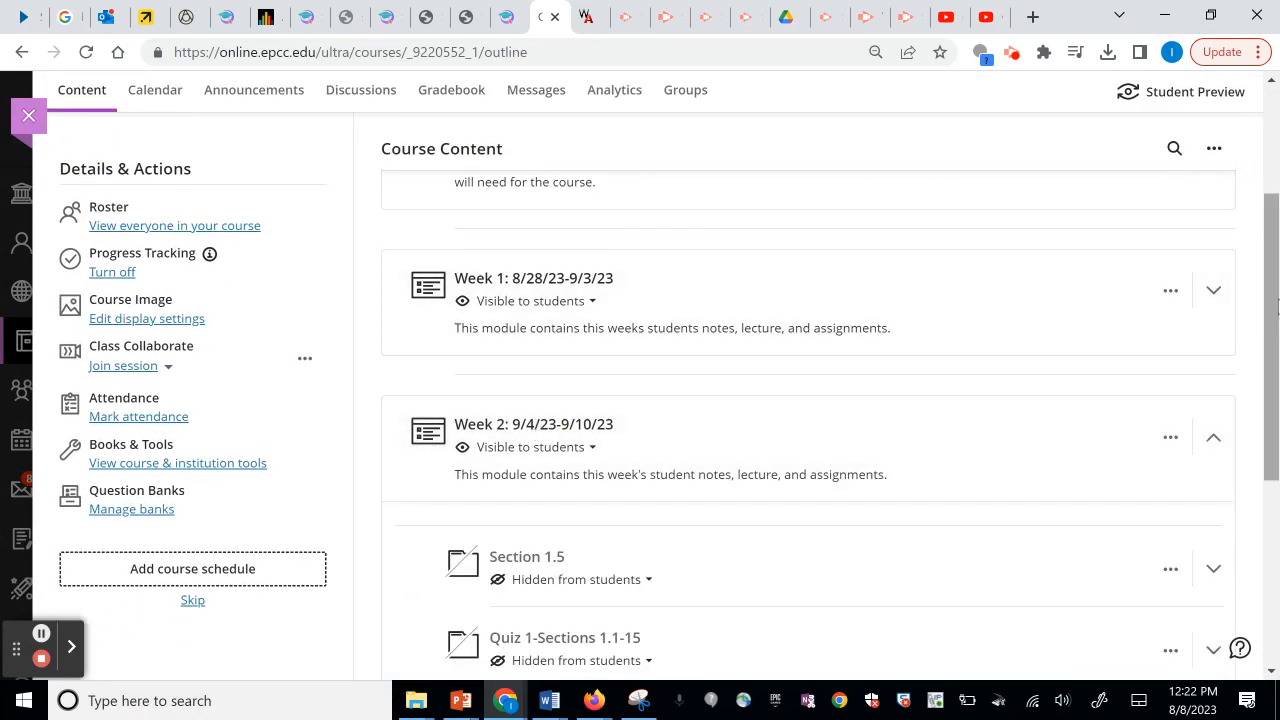
left_click_drag(1272, 297, 1268, 402)
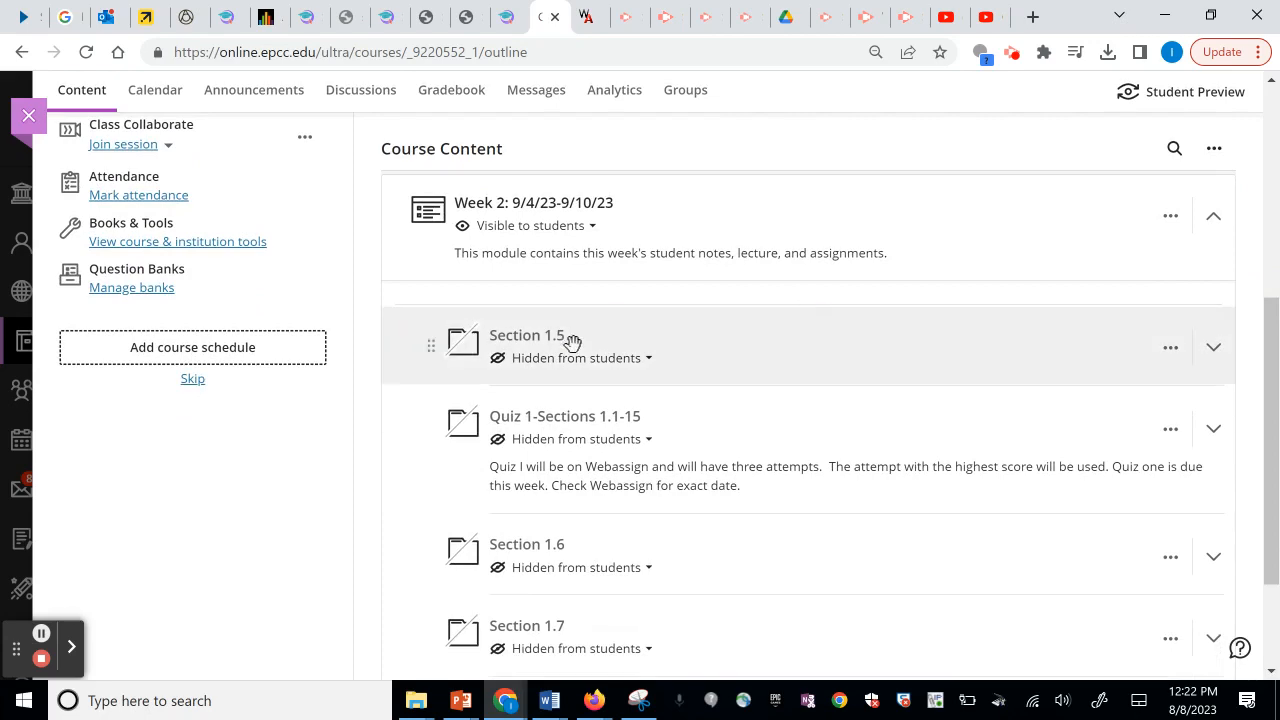
scroll(1262, 343, "up", 3)
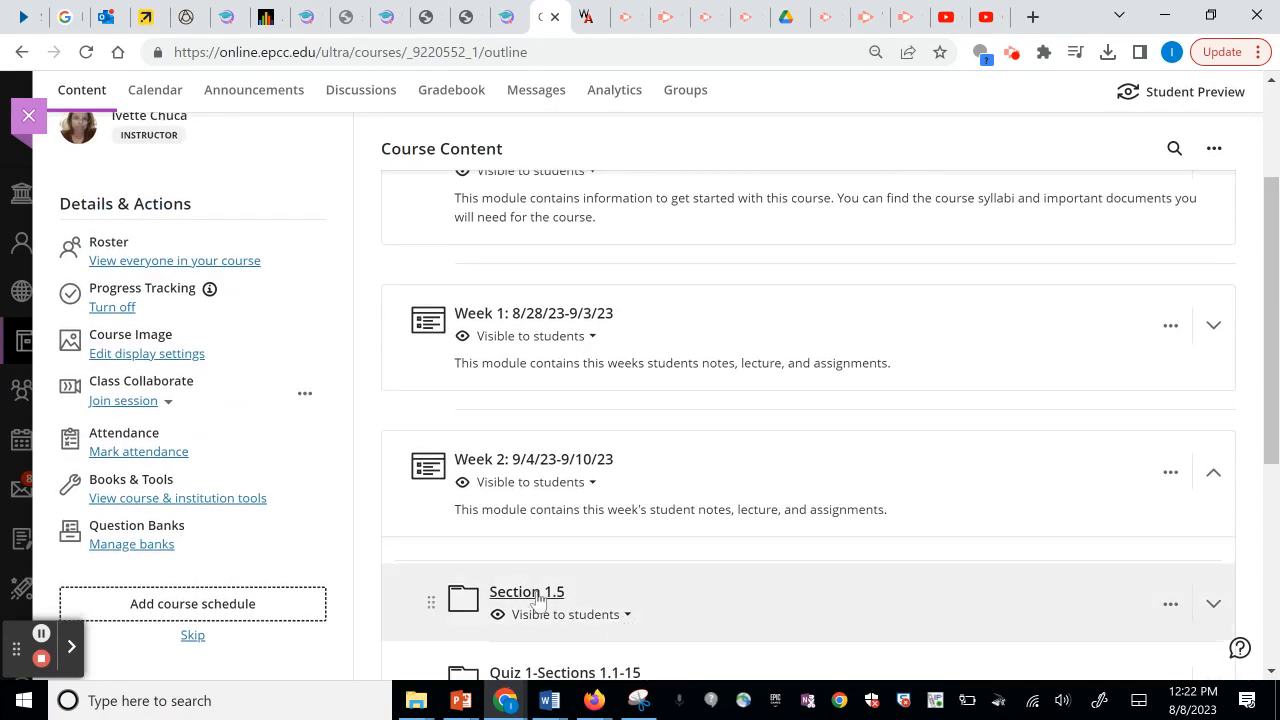
left_click(533, 596)
scroll(1262, 366, "down", 3)
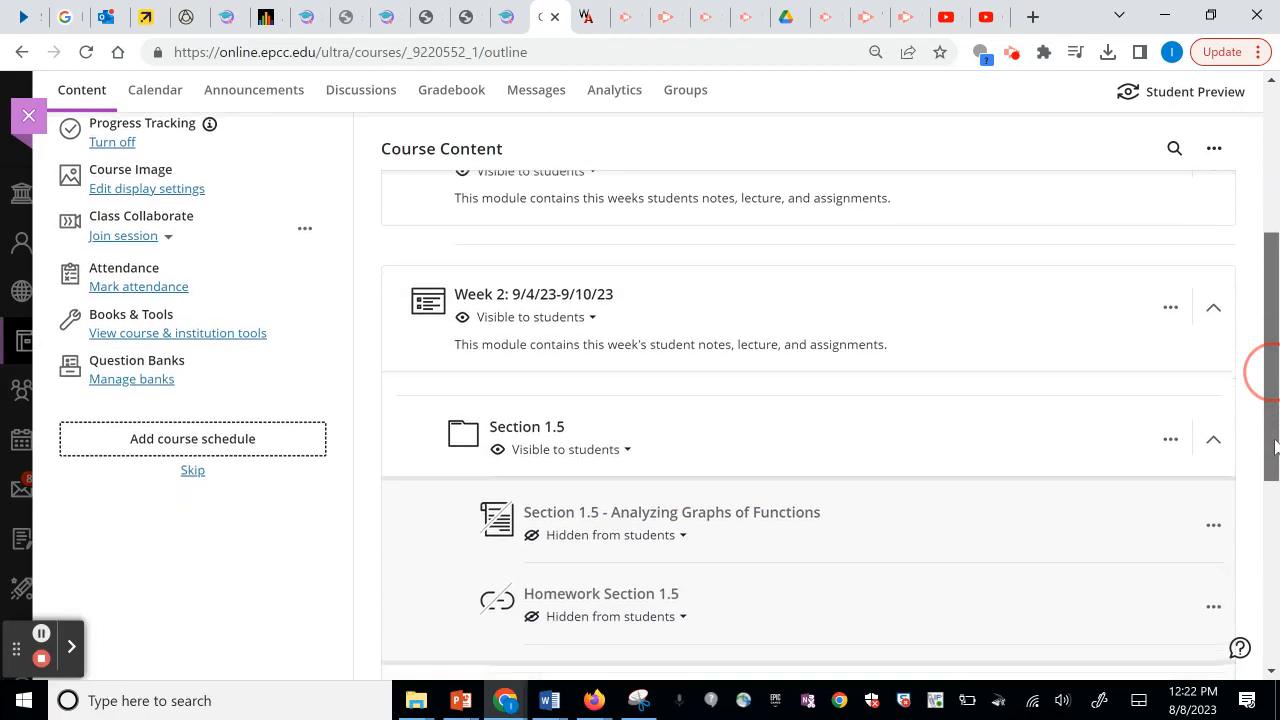
Make the Analyzing Graphs of Functions page visible to students and open Homework Section 1.5.
left_click(610, 362)
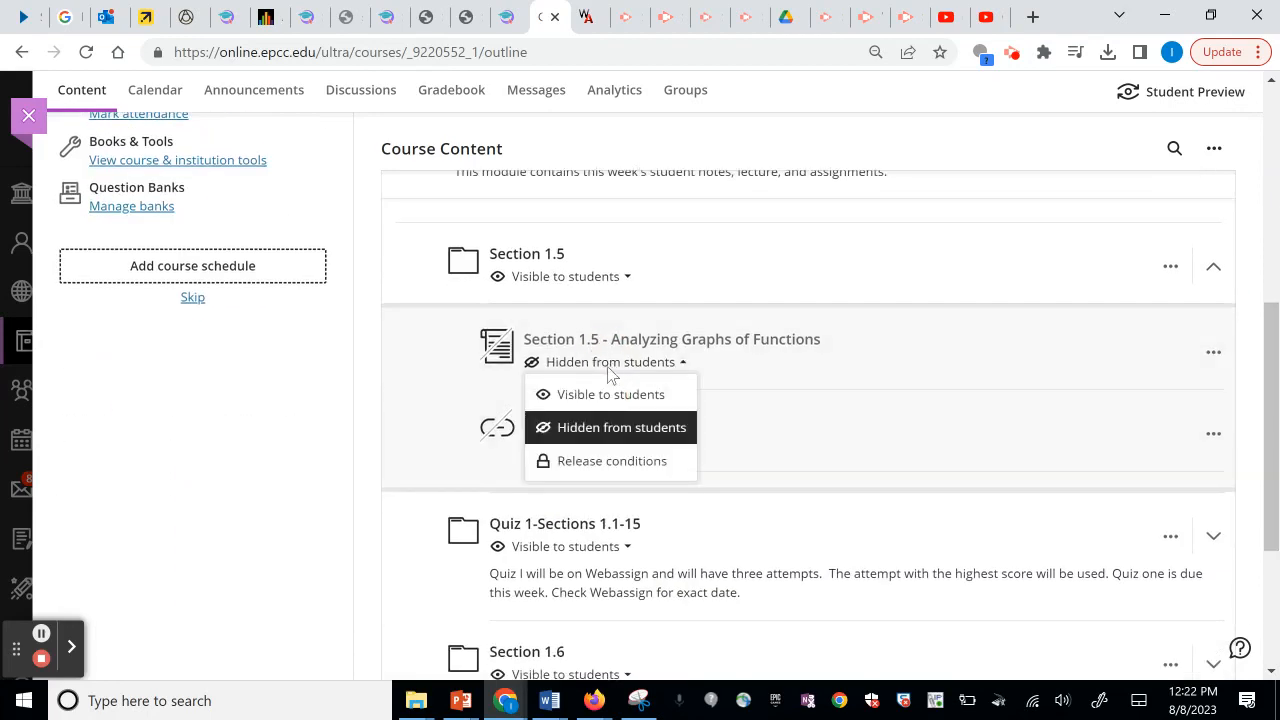
left_click(600, 390)
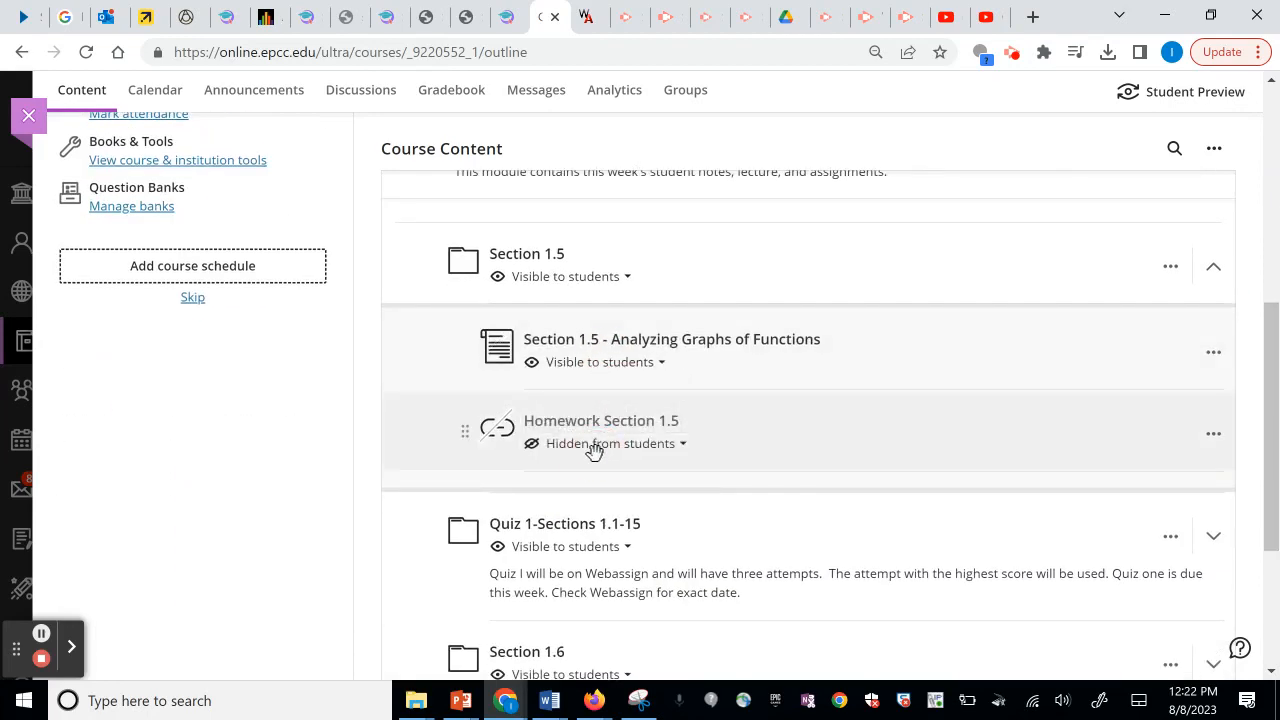
left_click(594, 449)
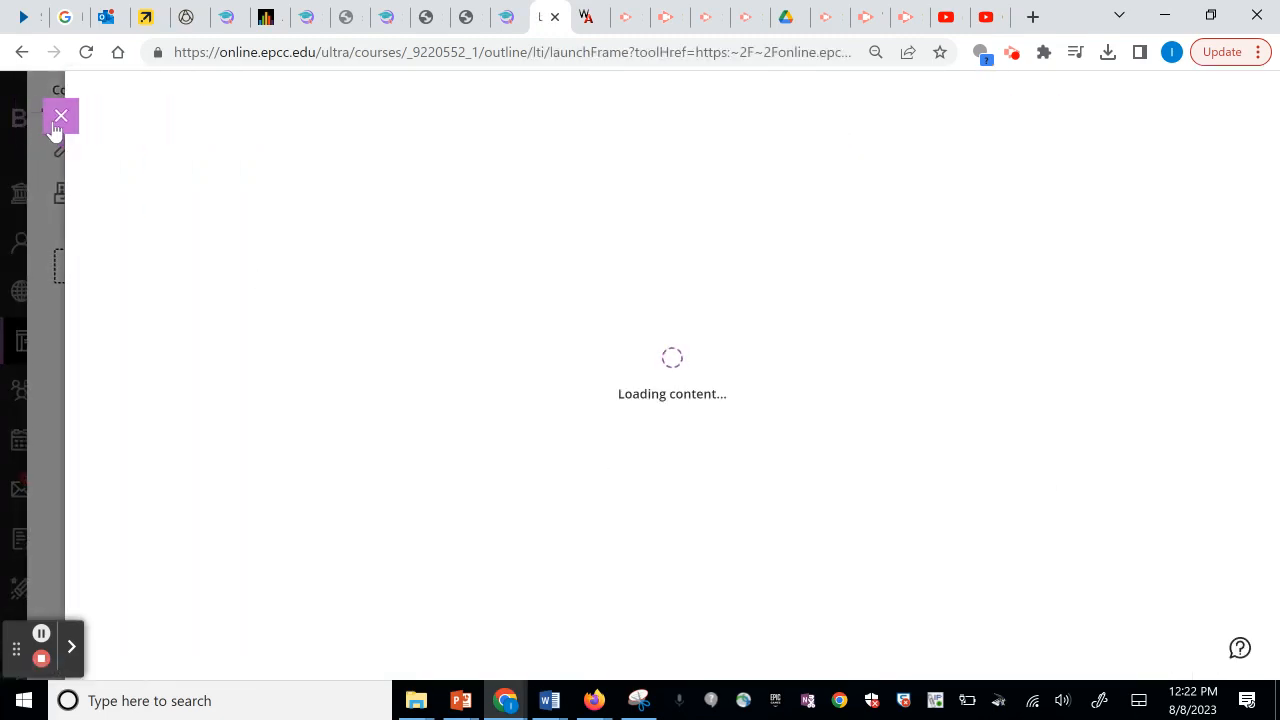
In Student Preview, view Week 2's Section 1.5 lesson and homework, then exit discarding the preview user.
left_click(60, 117)
scroll(1265, 229, "down", 1)
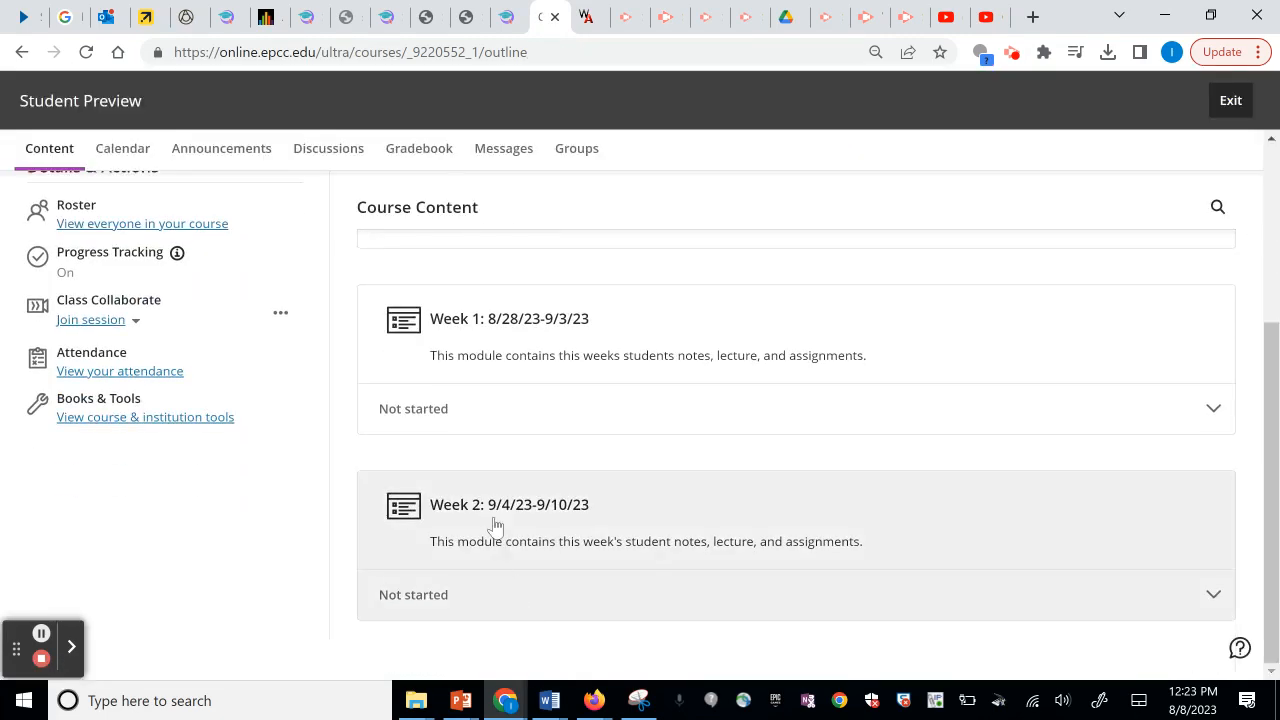
left_click(492, 515)
left_click(508, 483)
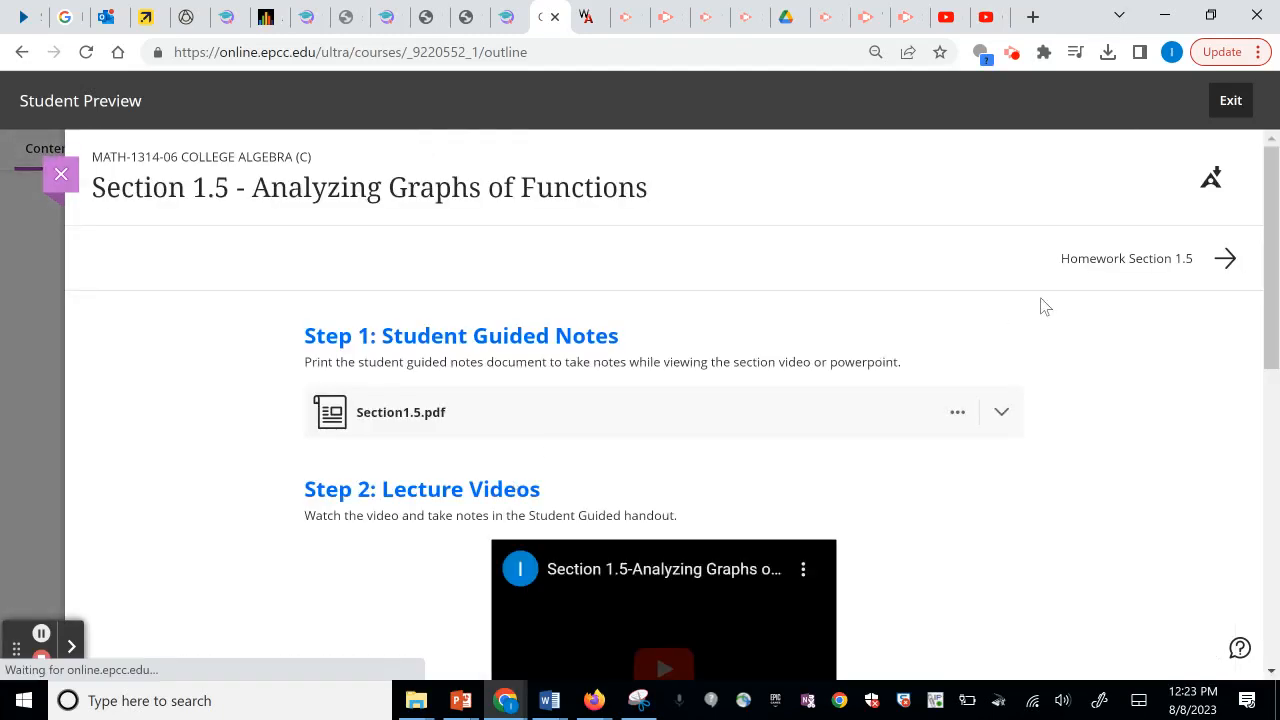
left_click(1240, 259)
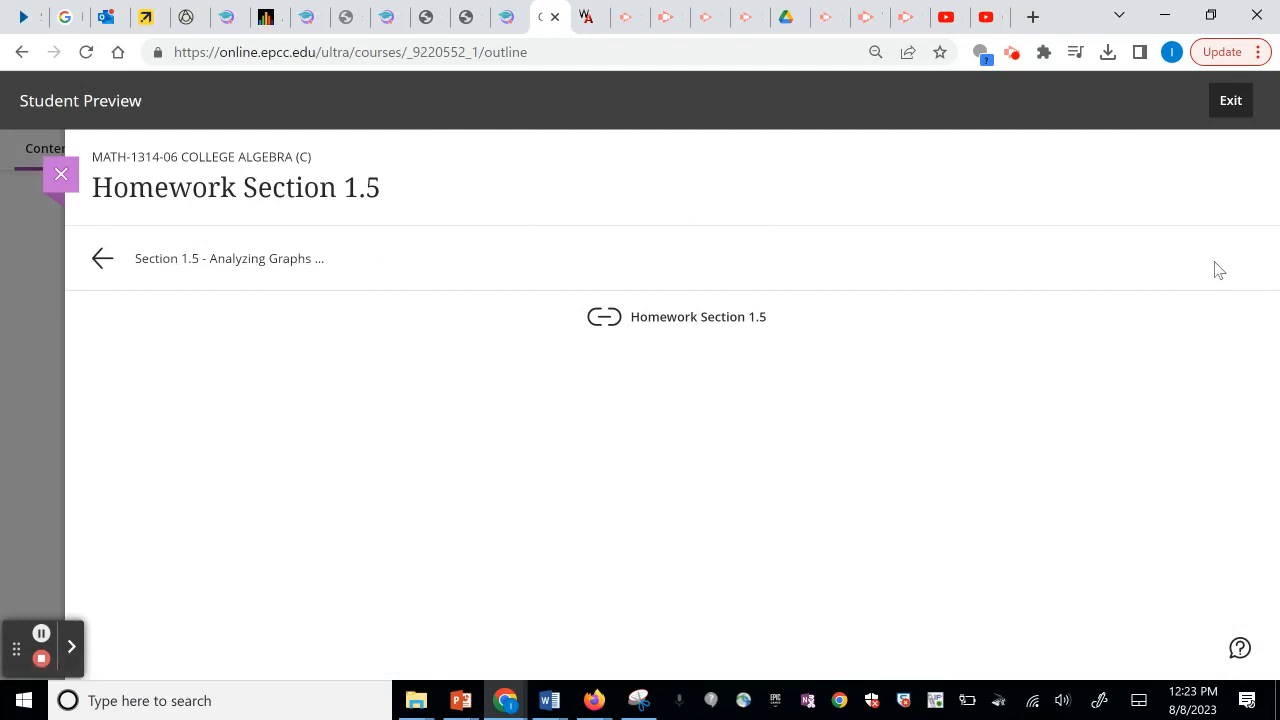
left_click(1236, 108)
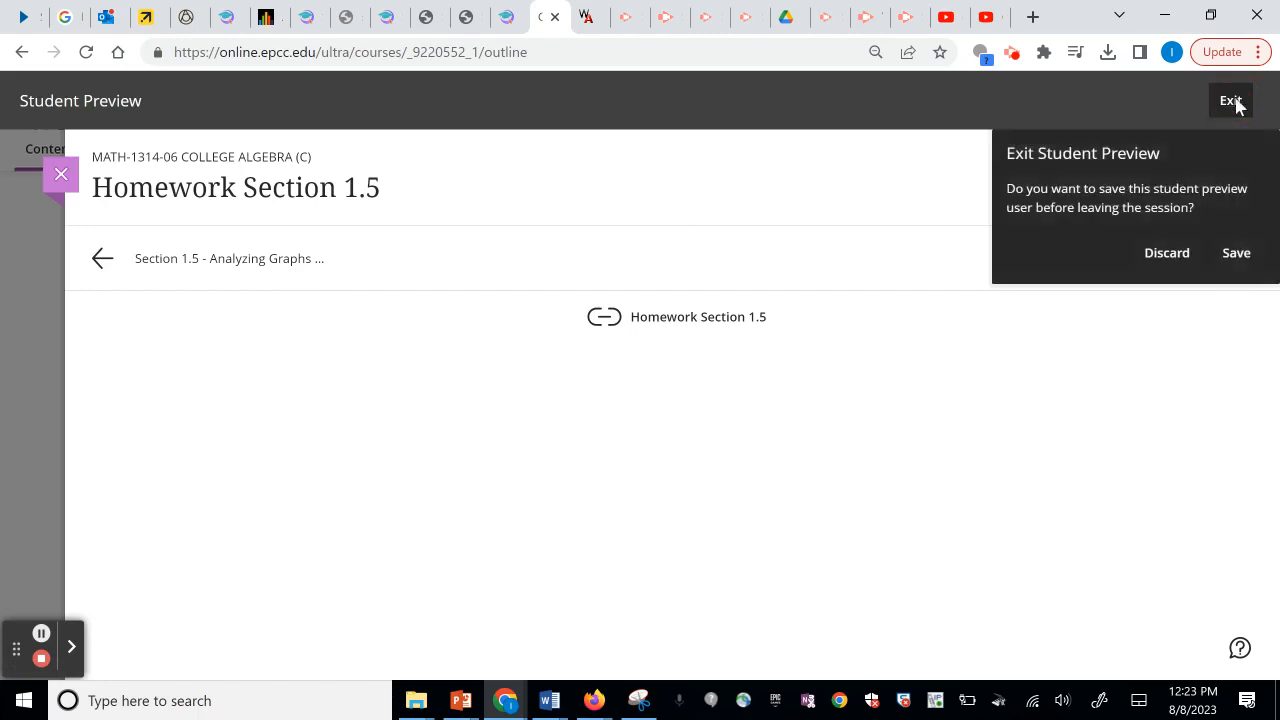
left_click(1168, 253)
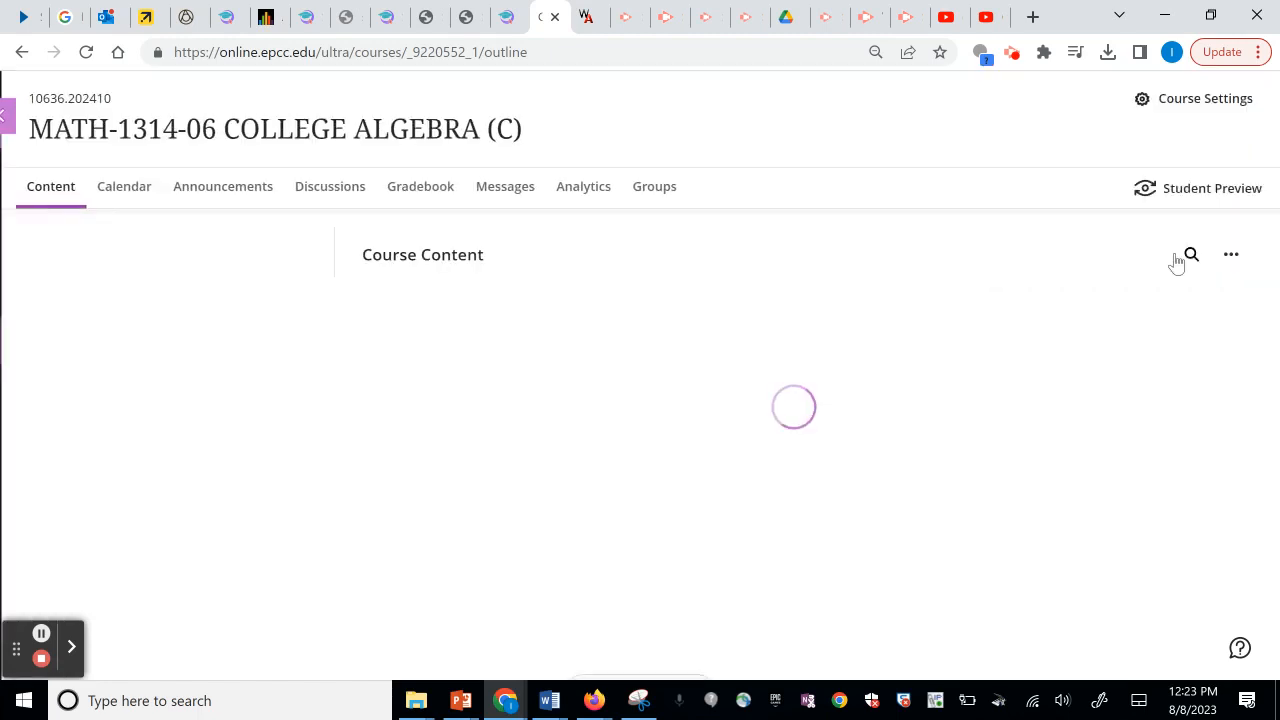
Expand Week 2 and its Quiz 1-Sections 1.1-15 folder, revealing the hidden Quiz 1 (Sections 1.1-1.5) link.
scroll(1272, 258, "down", 3)
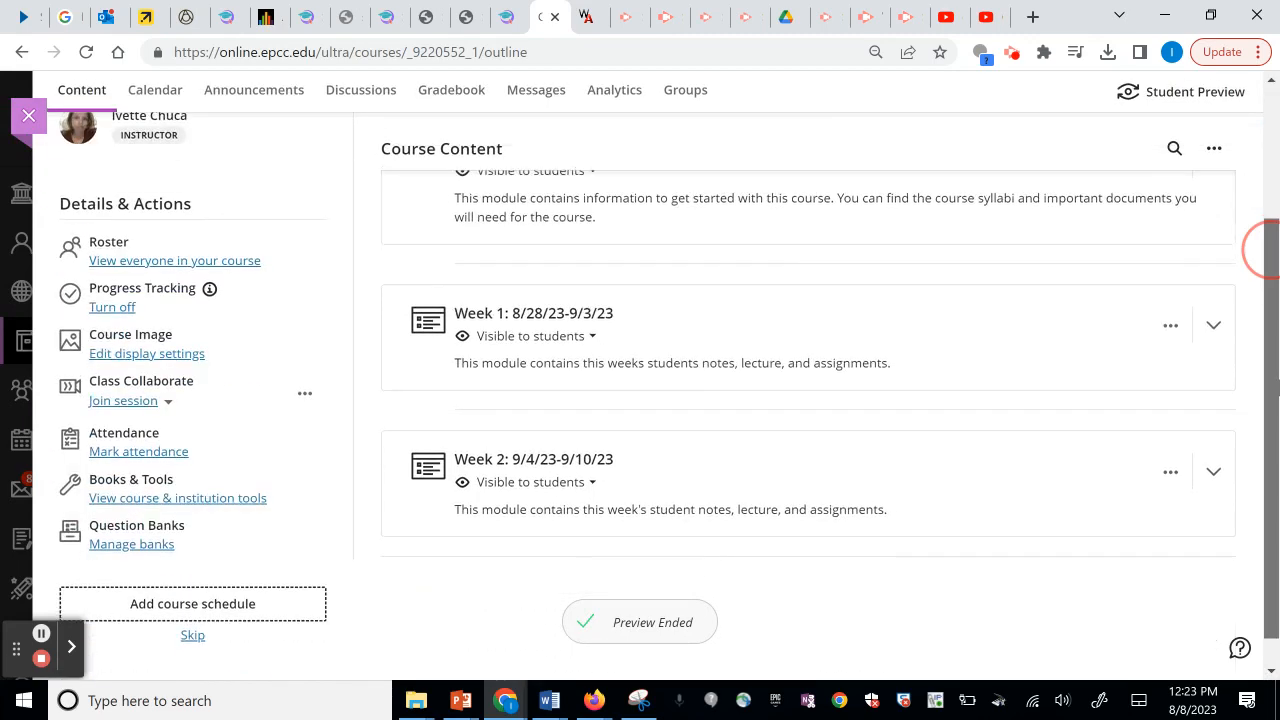
left_click(531, 434)
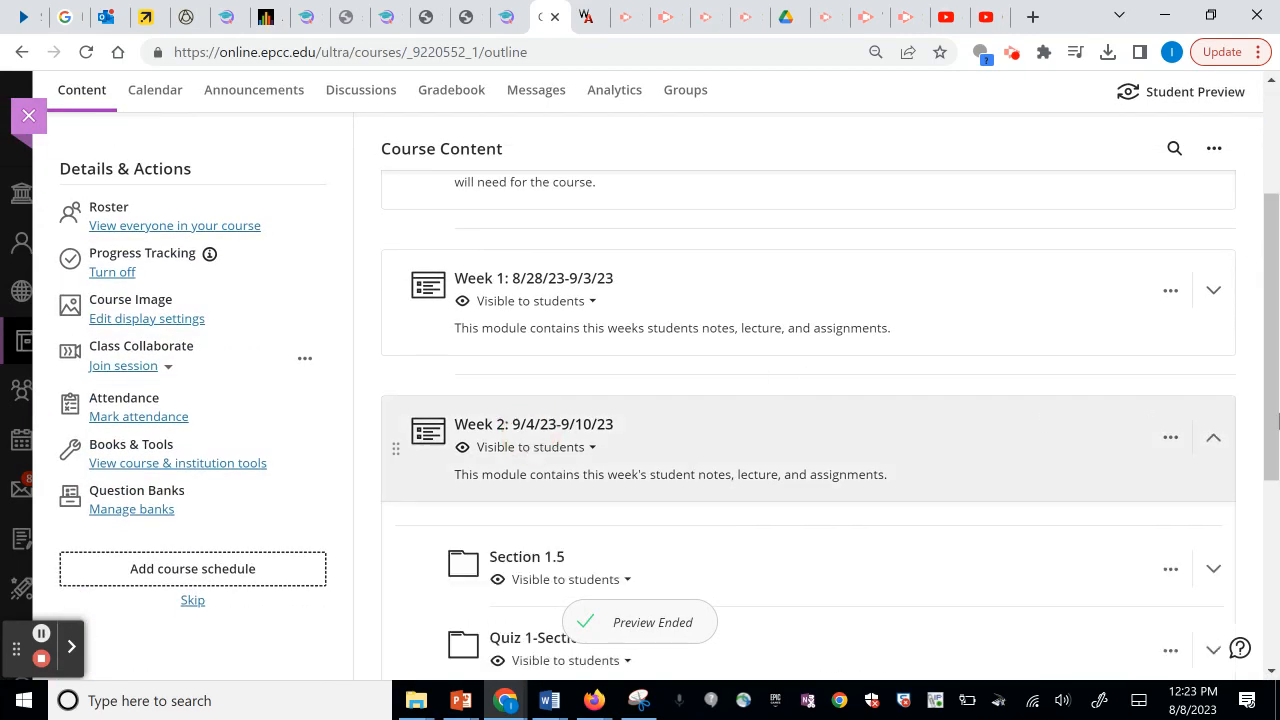
left_click_drag(1274, 404, 1277, 550)
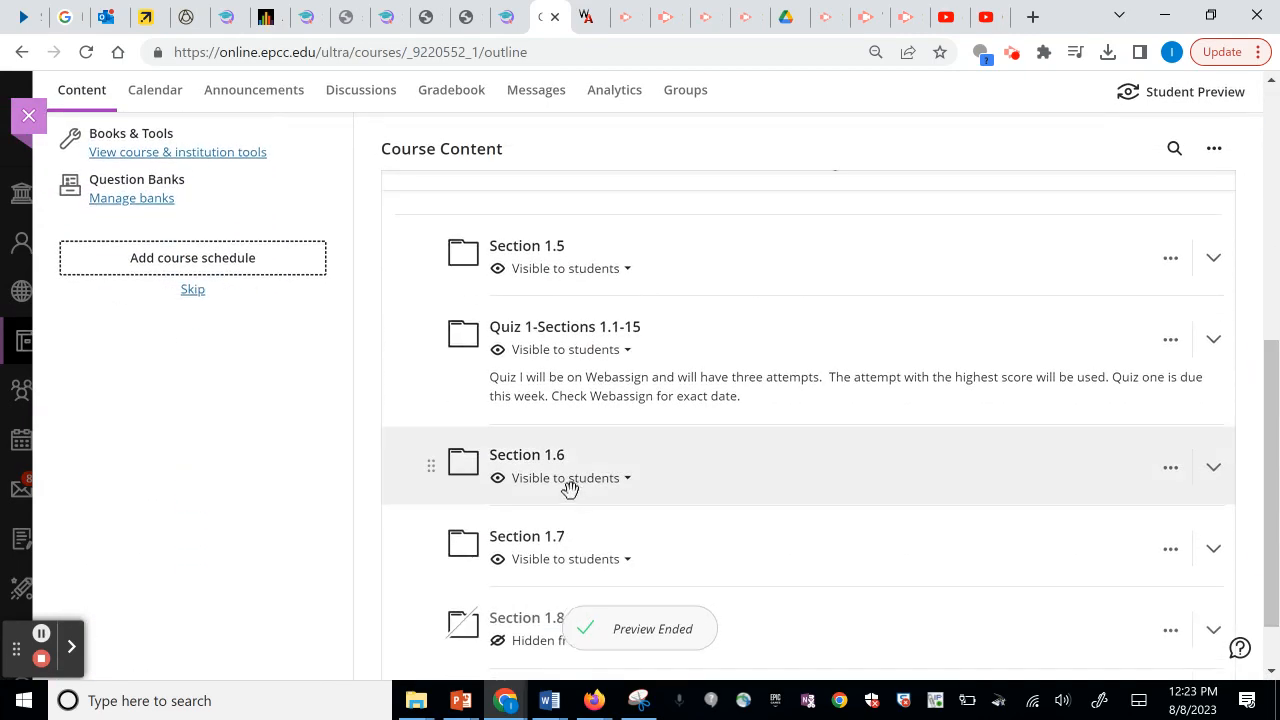
left_click(566, 330)
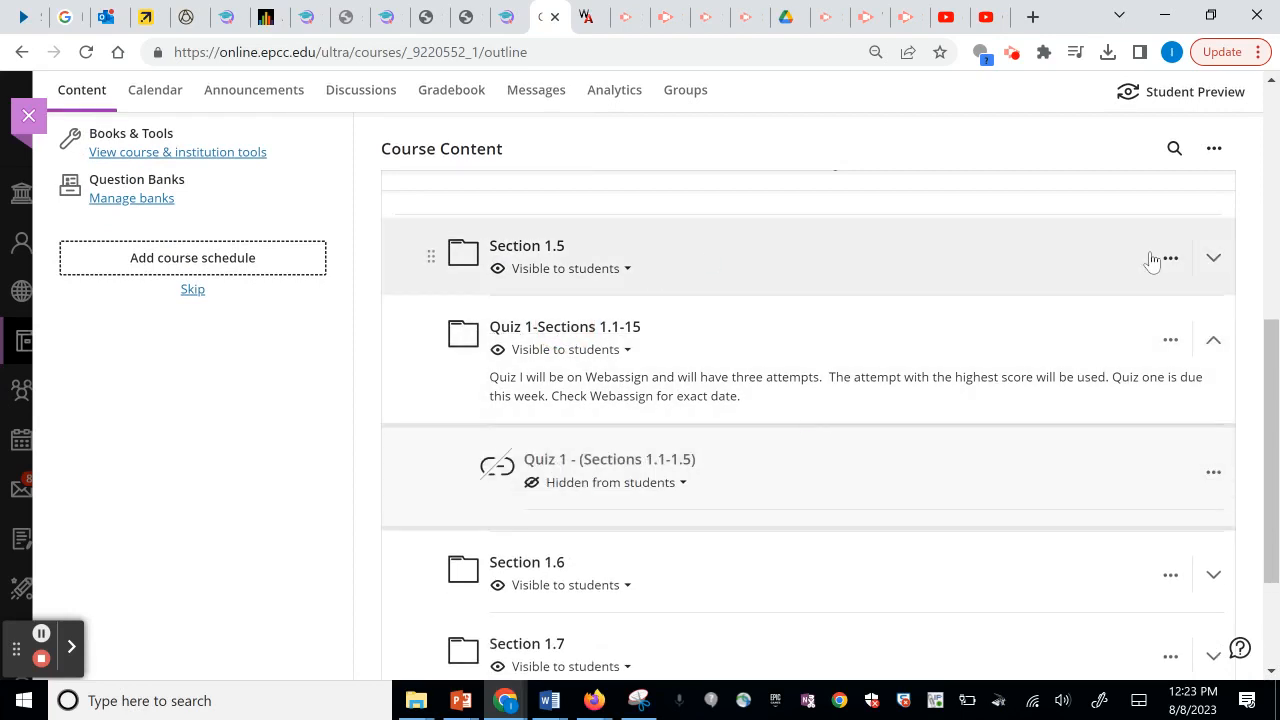
left_click_drag(1275, 440, 1275, 280)
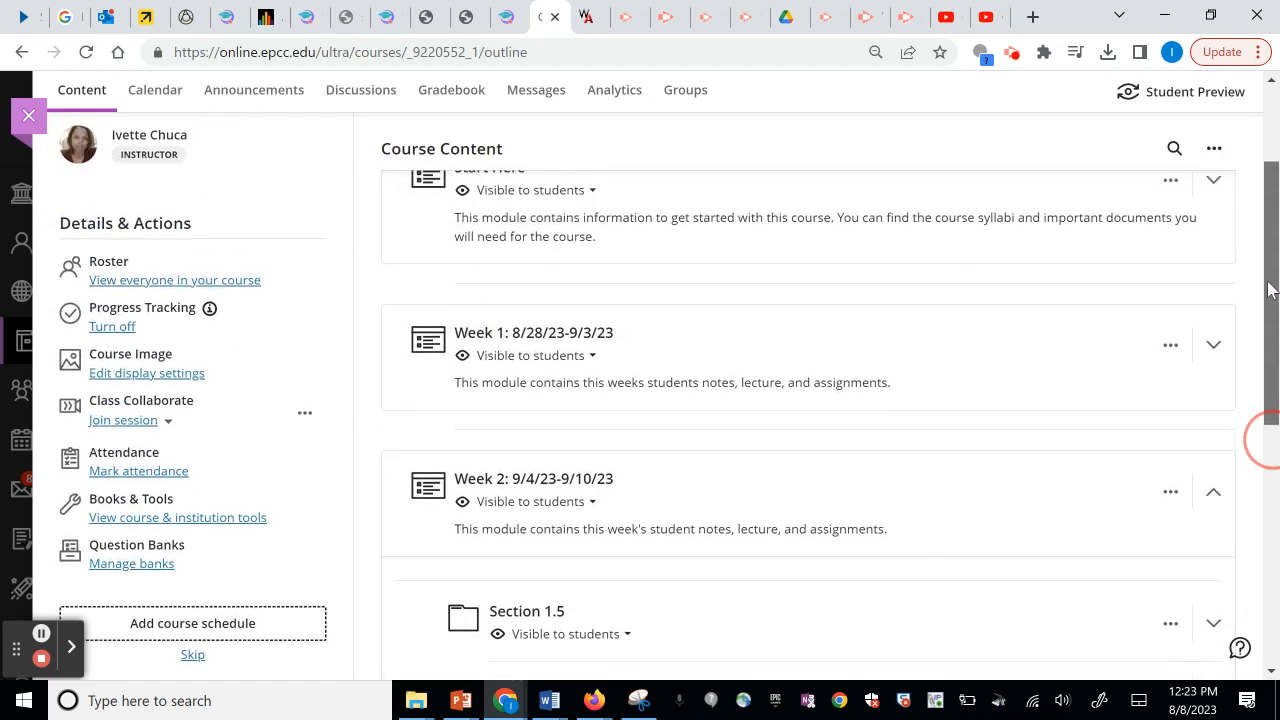
left_click_drag(1277, 345, 1279, 665)
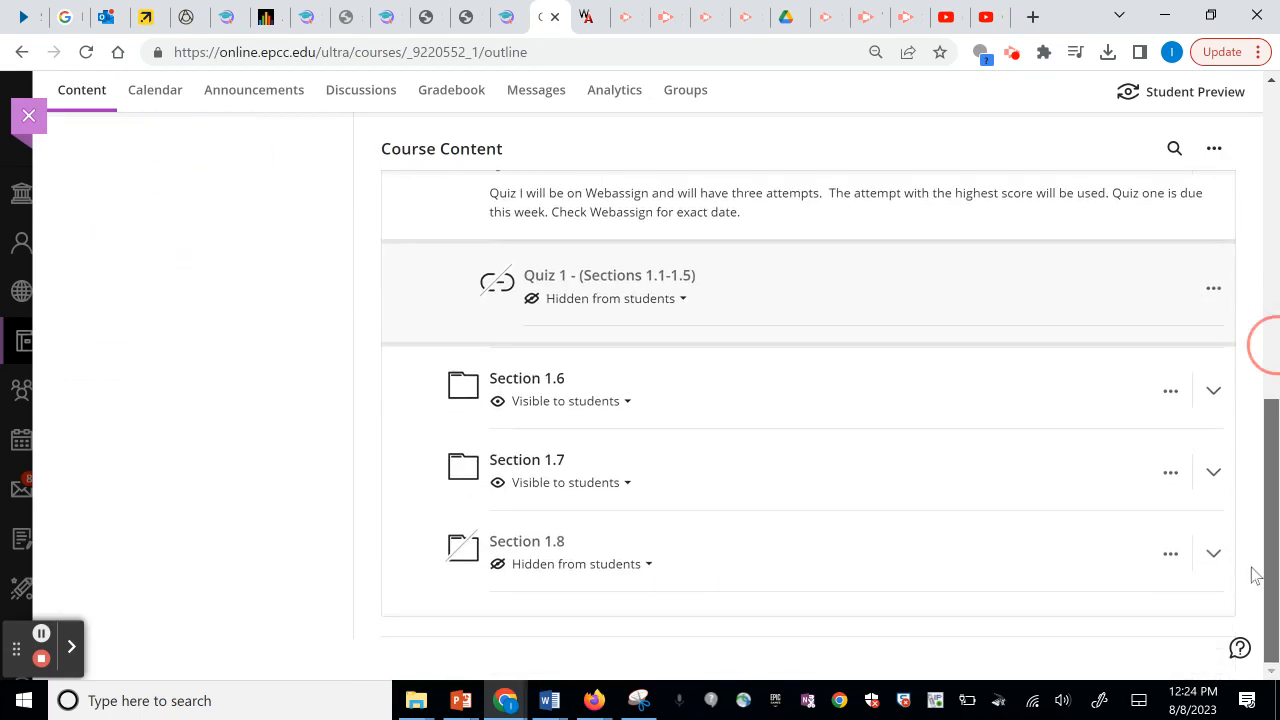
scroll(1250, 540, "up", 4)
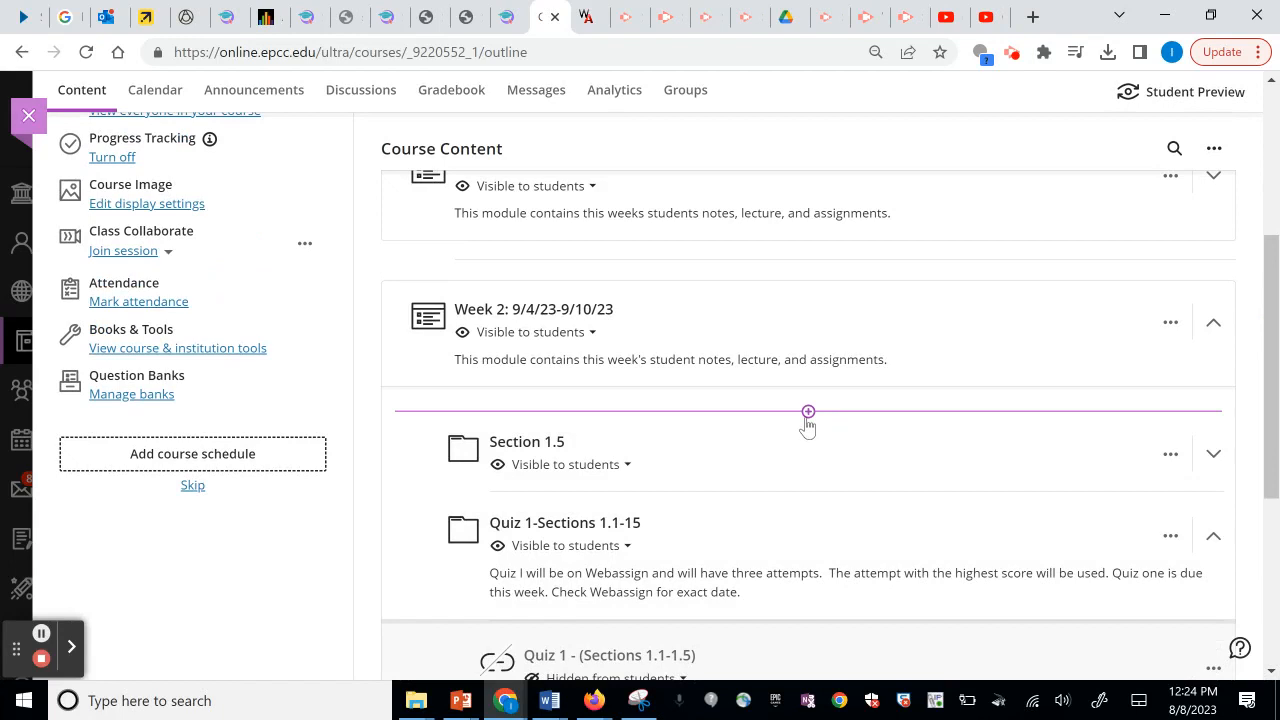
Cancel creating a new content item above Section 1.5 and open Mark attendance instead.
left_click(808, 413)
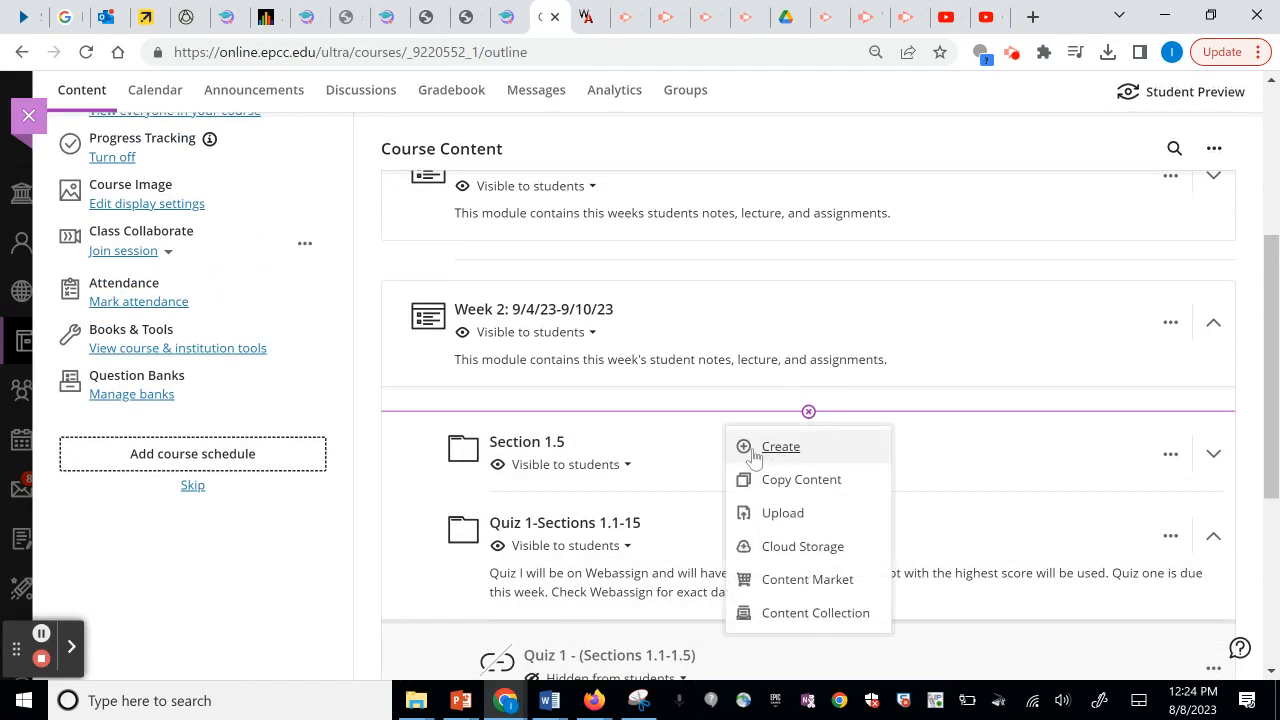
left_click(778, 447)
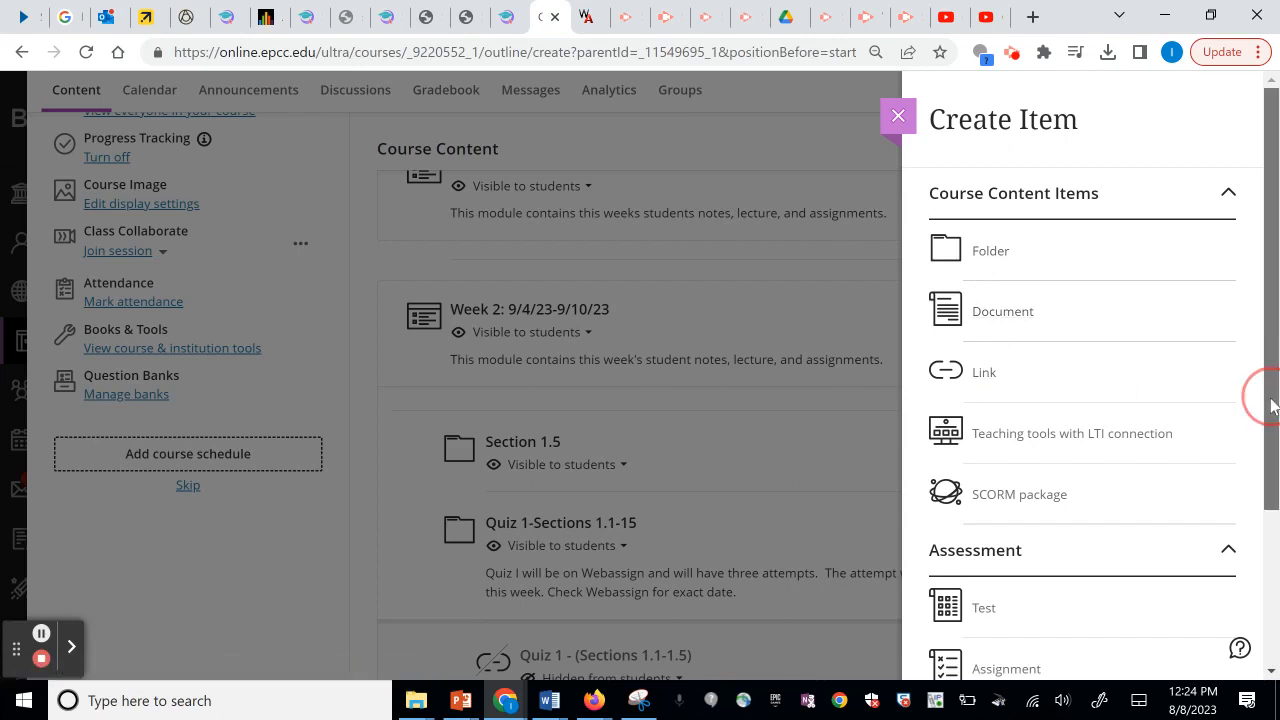
scroll(1262, 405, "down", 3)
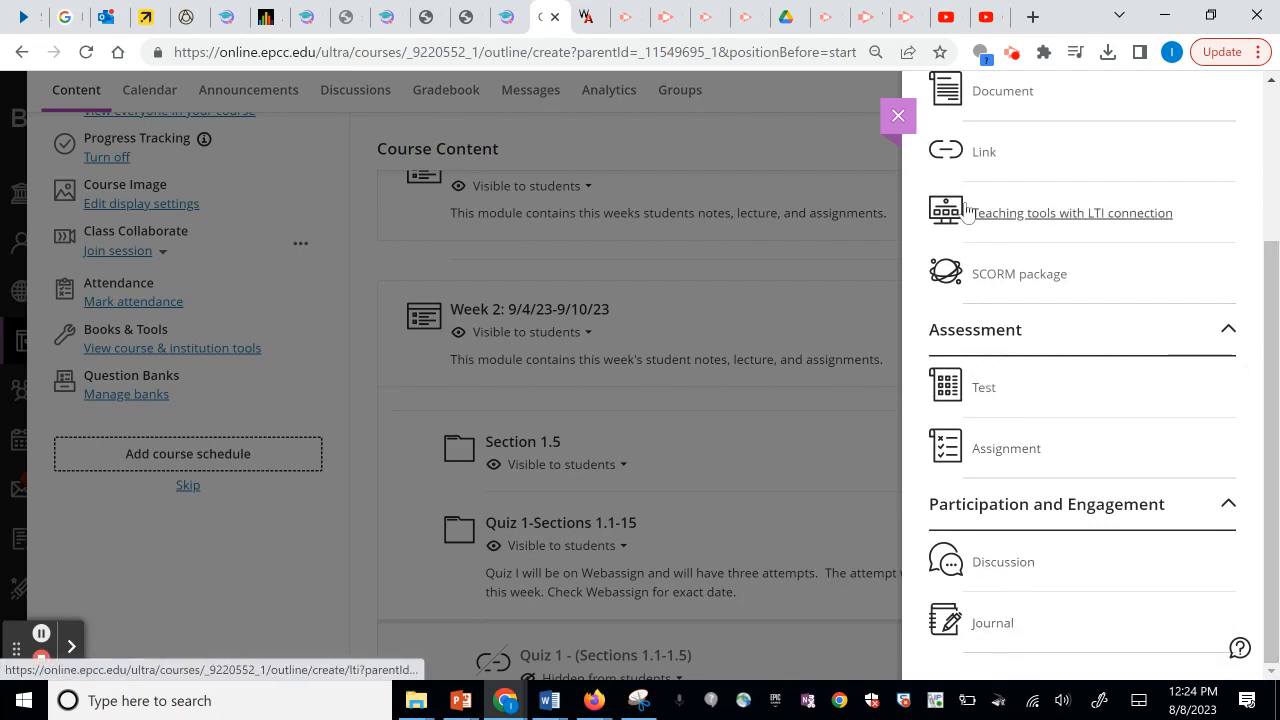
left_click(898, 116)
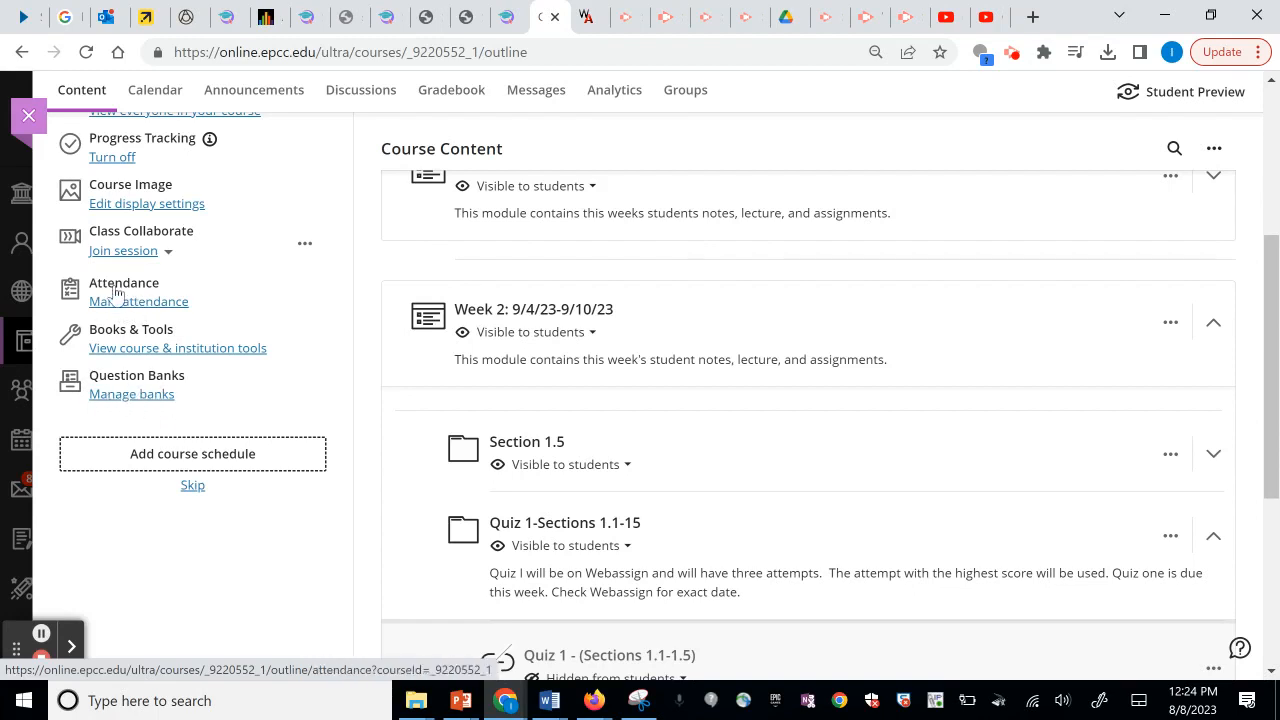
left_click(122, 302)
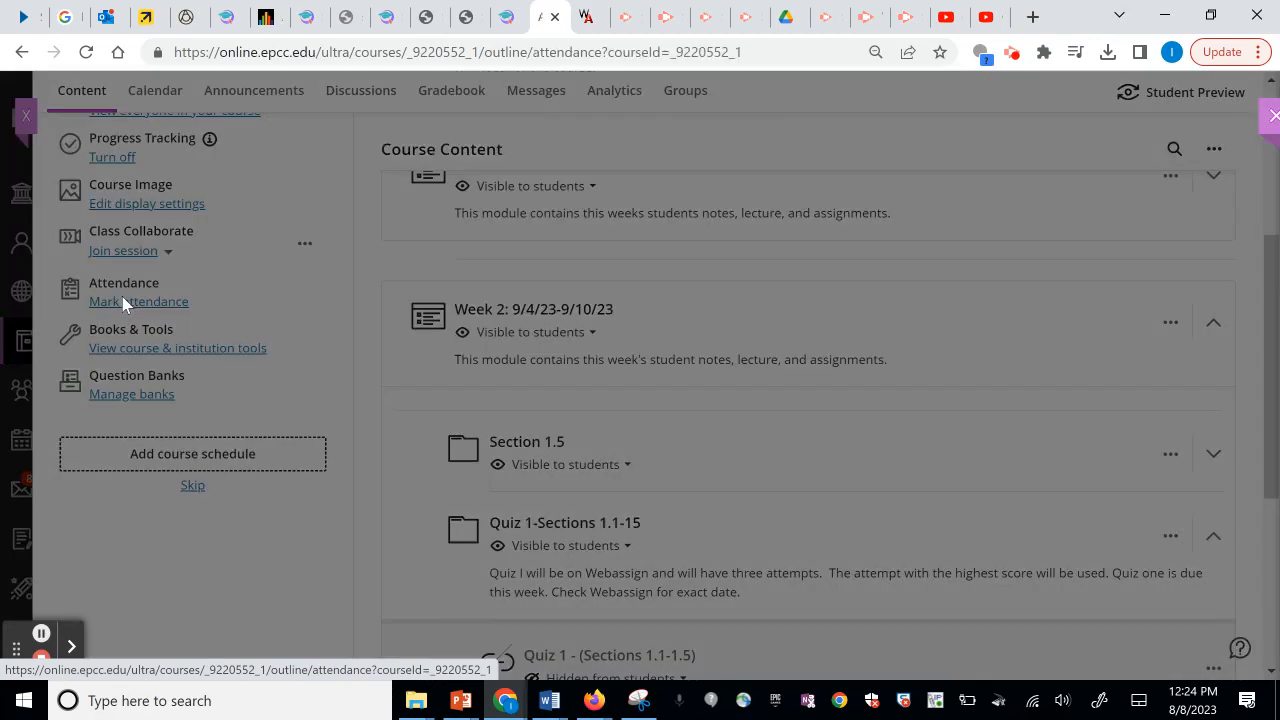